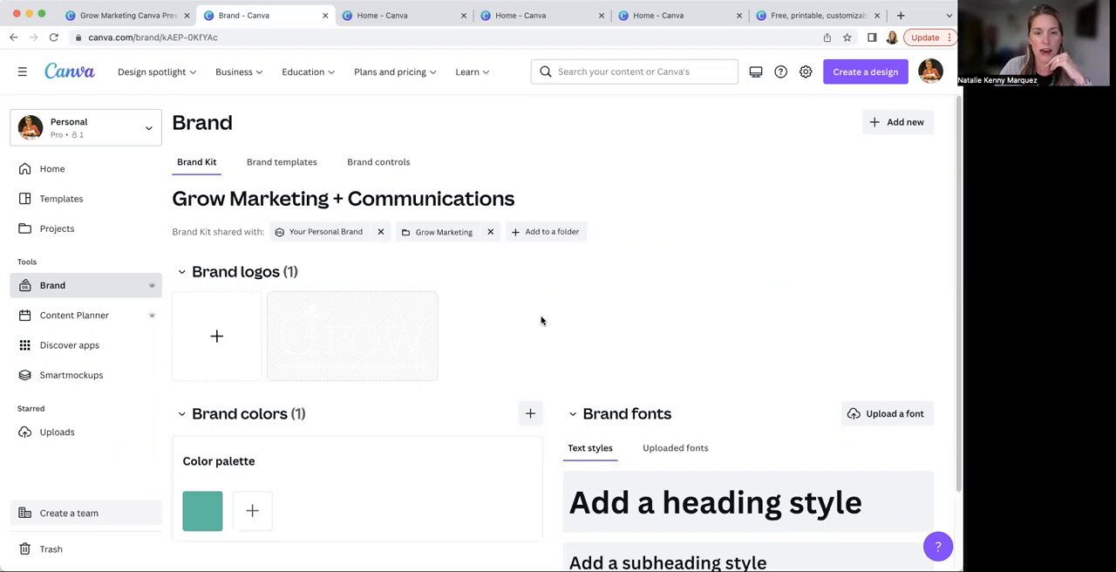
Add Full_Logo.png to the brand logos and remove the color set suggested from it
scroll(540, 321, "down", 2)
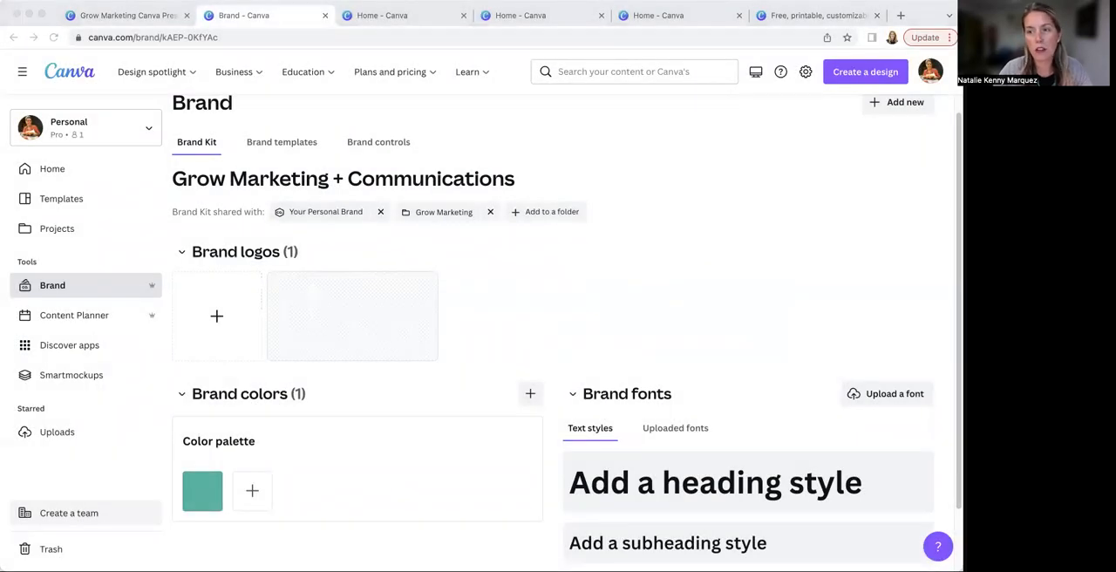
left_click_drag(750, 199, 279, 301)
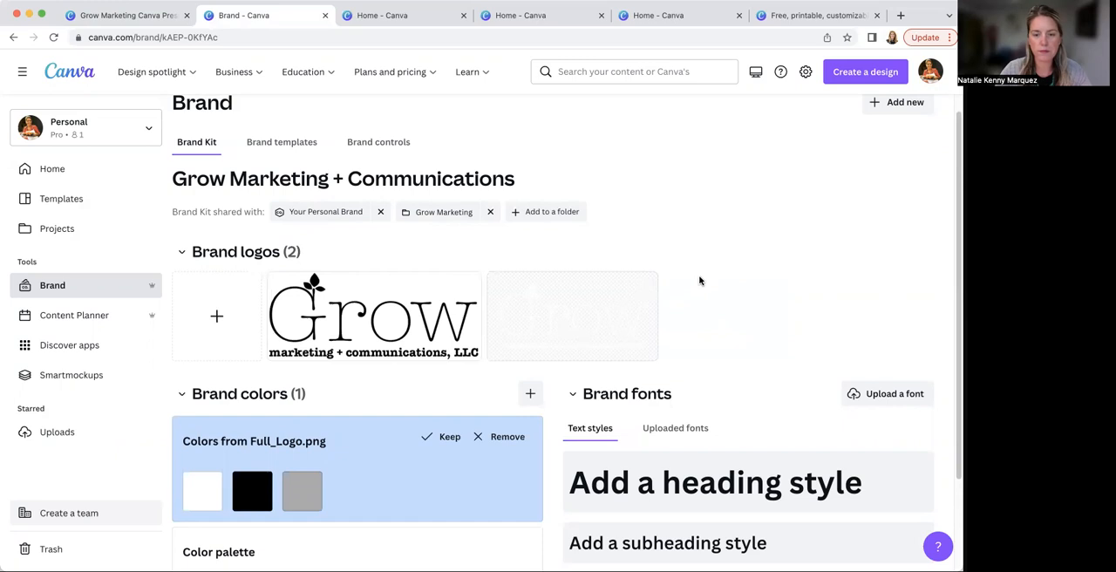
scroll(700, 282, "down", 2)
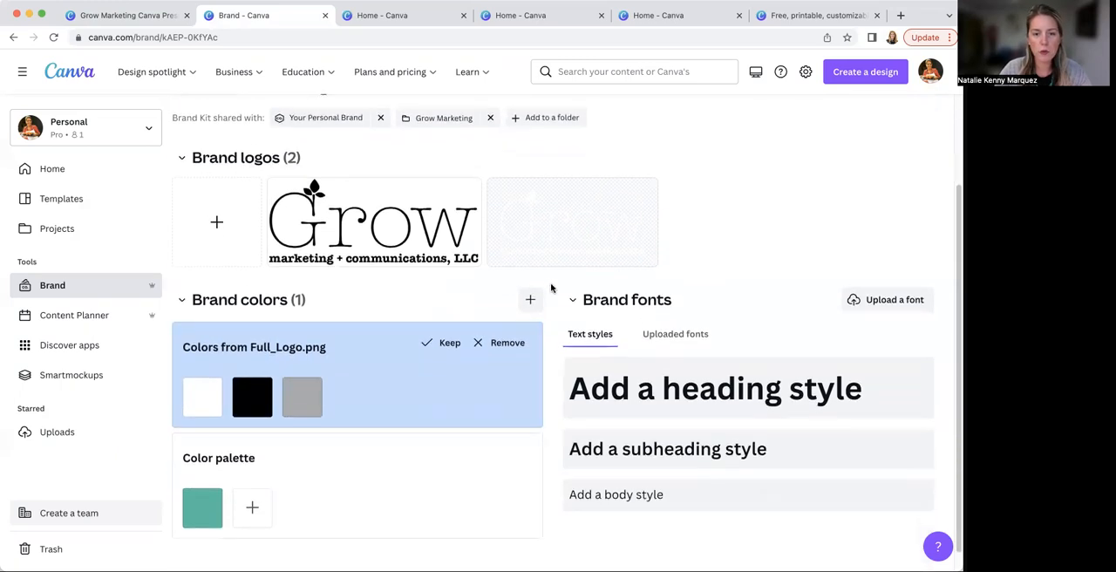
scroll(550, 283, "down", 1)
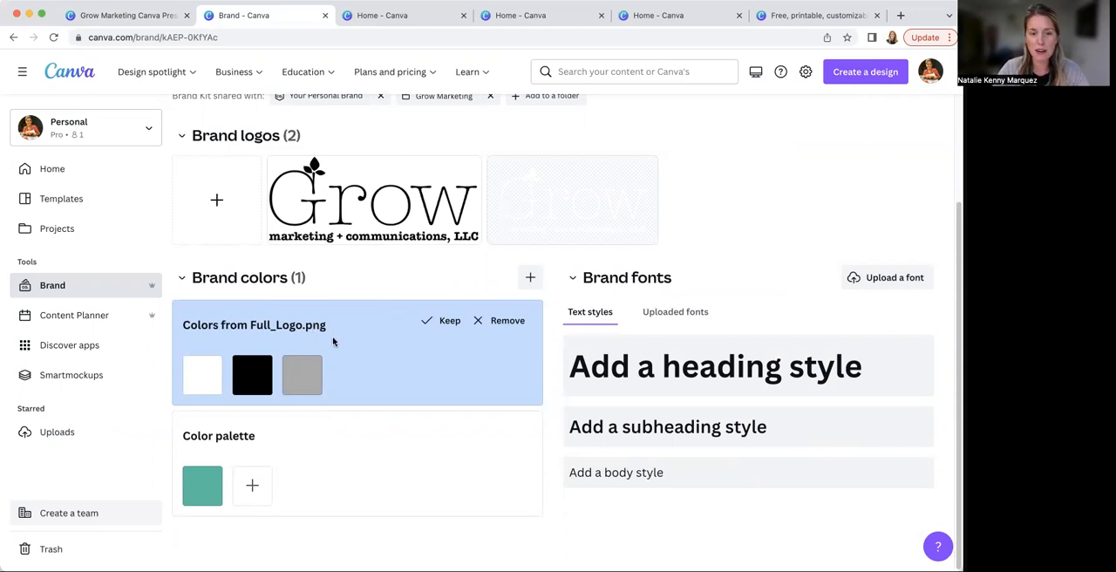
left_click(494, 322)
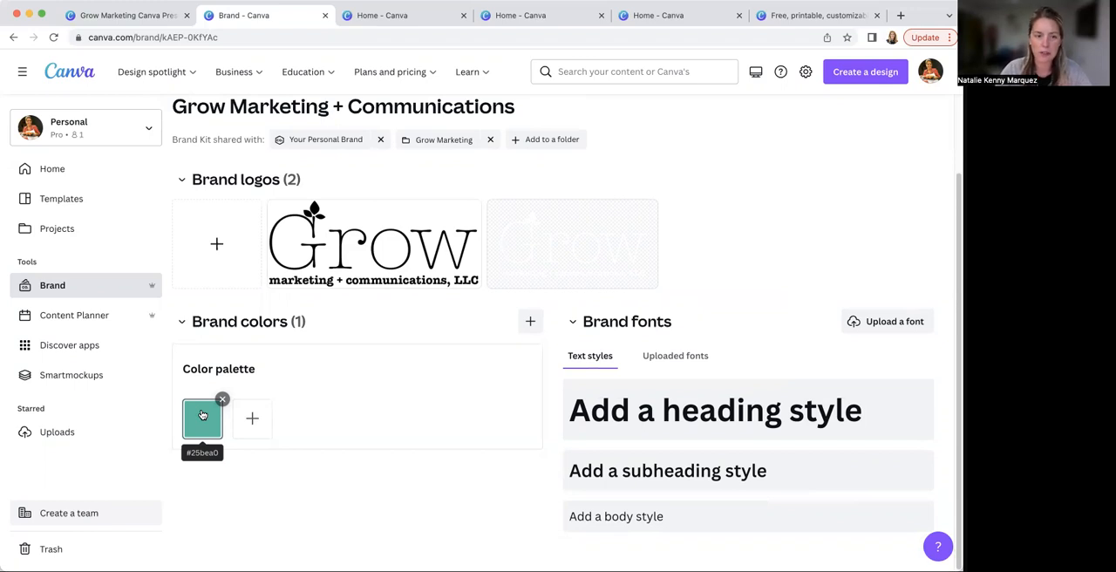
Add yellow #FACC43 and gray #6B6B6B to the brand color palette
left_click(252, 419)
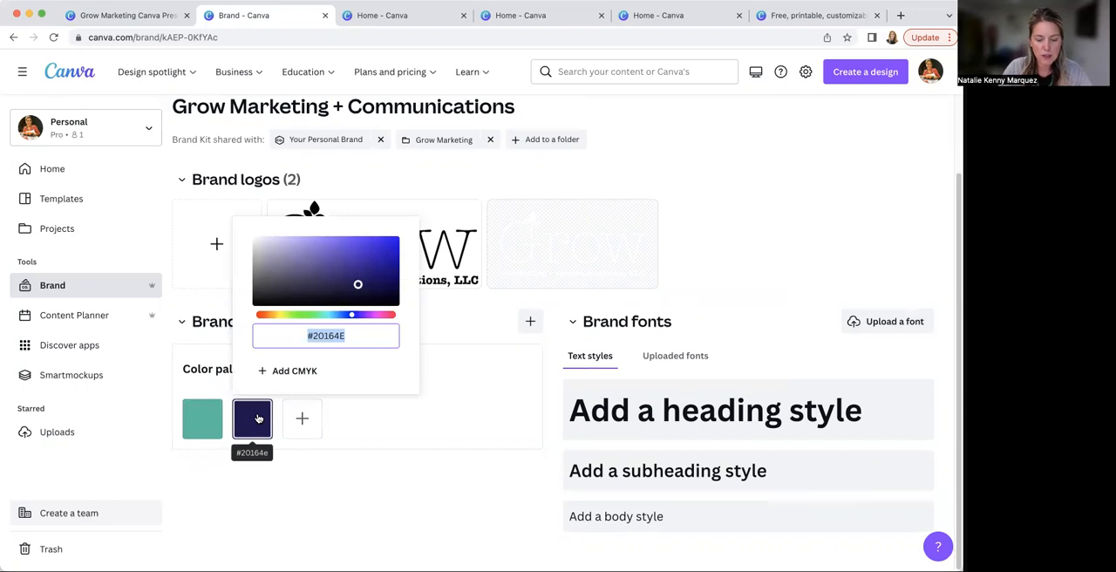
type("#FA")
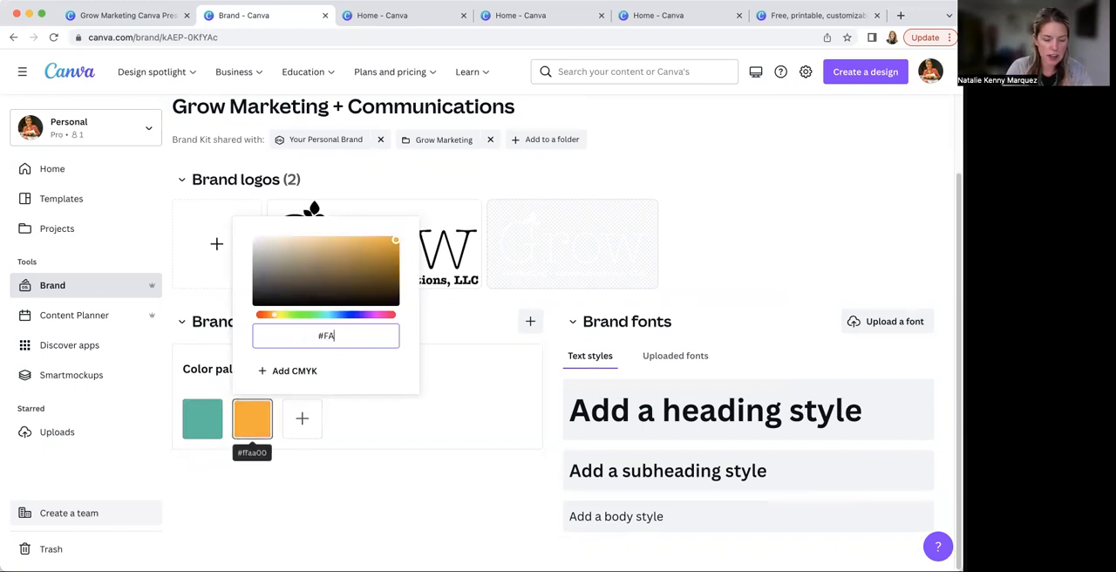
type("CC43")
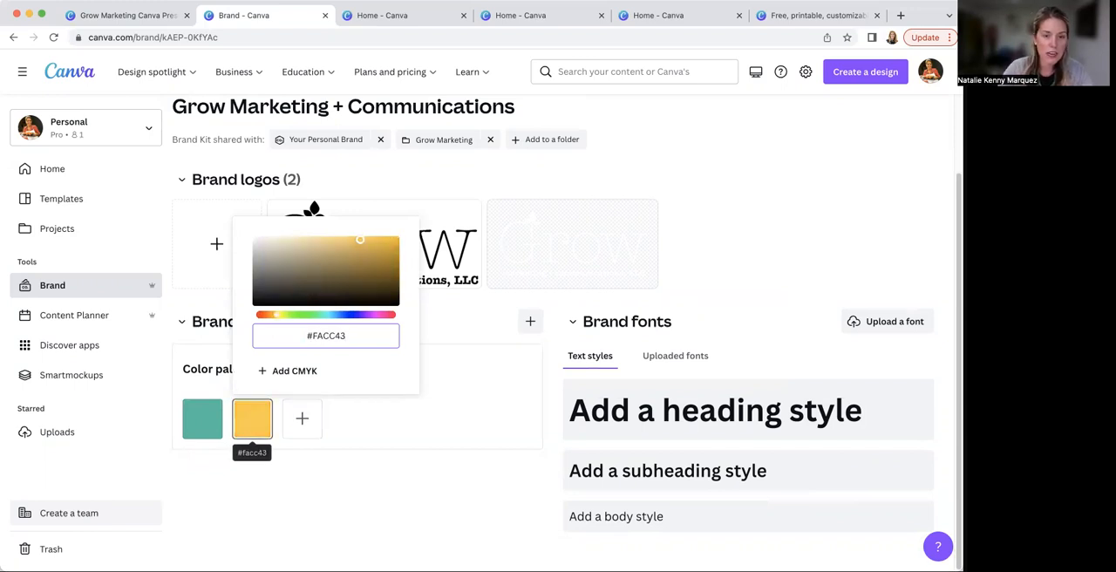
left_click(301, 419)
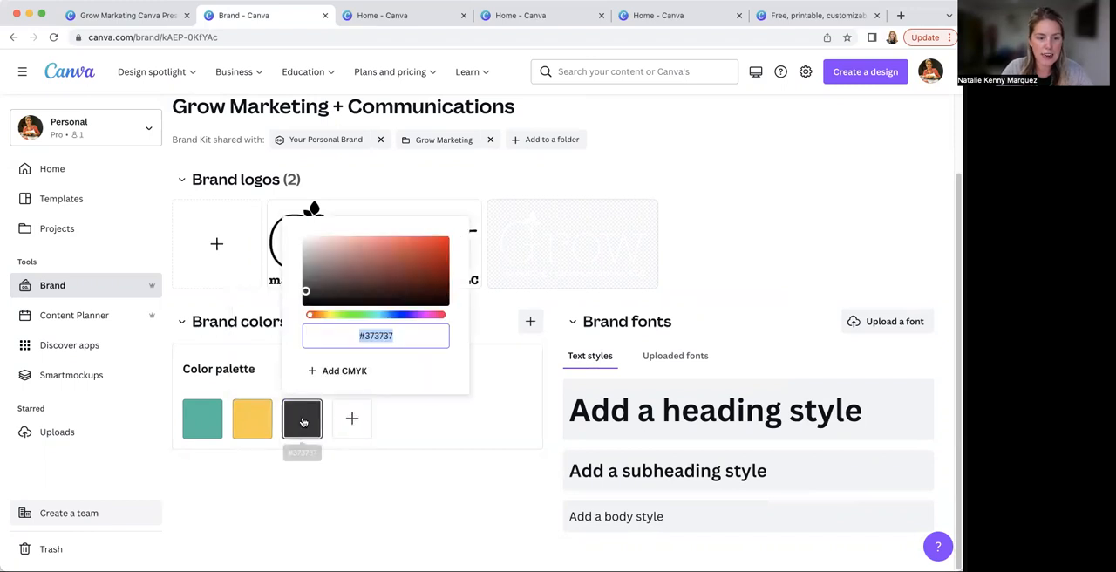
type("#6B6")
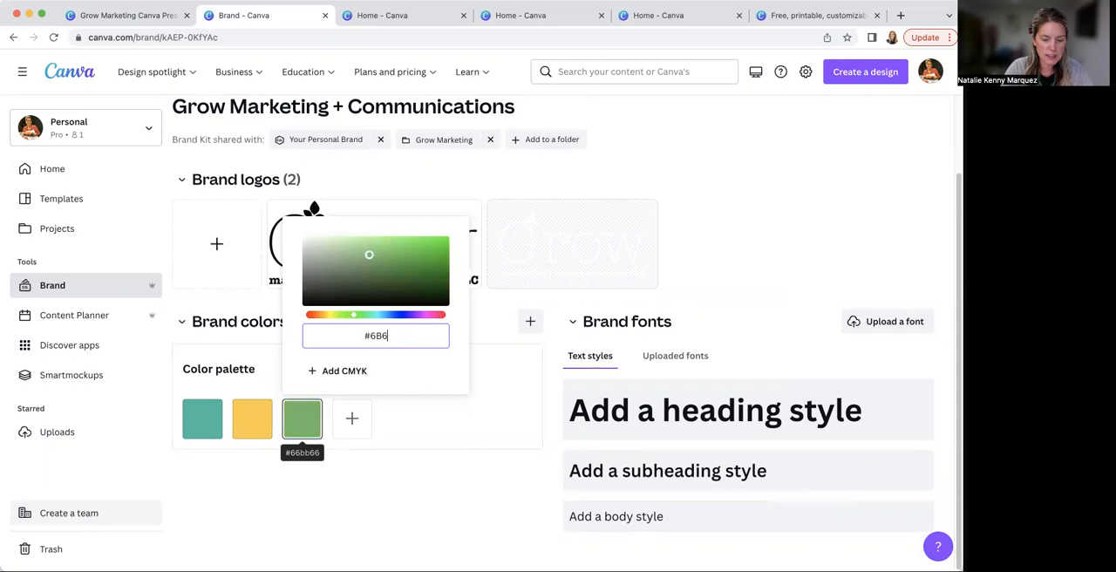
type("B6B")
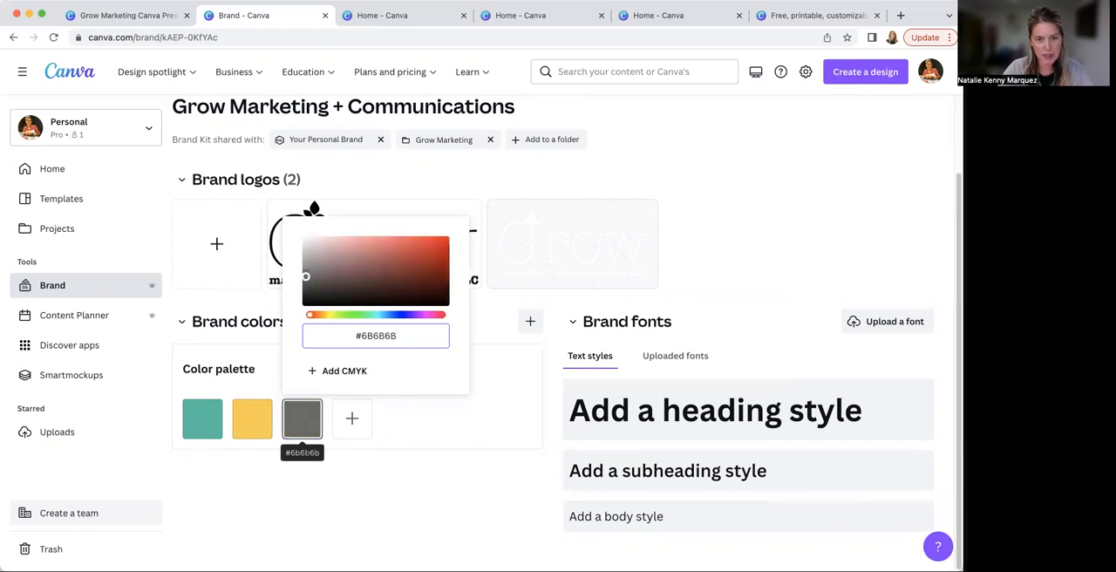
Add near-black #131313 and white #FFFFFF to the brand color palette
left_click(351, 418)
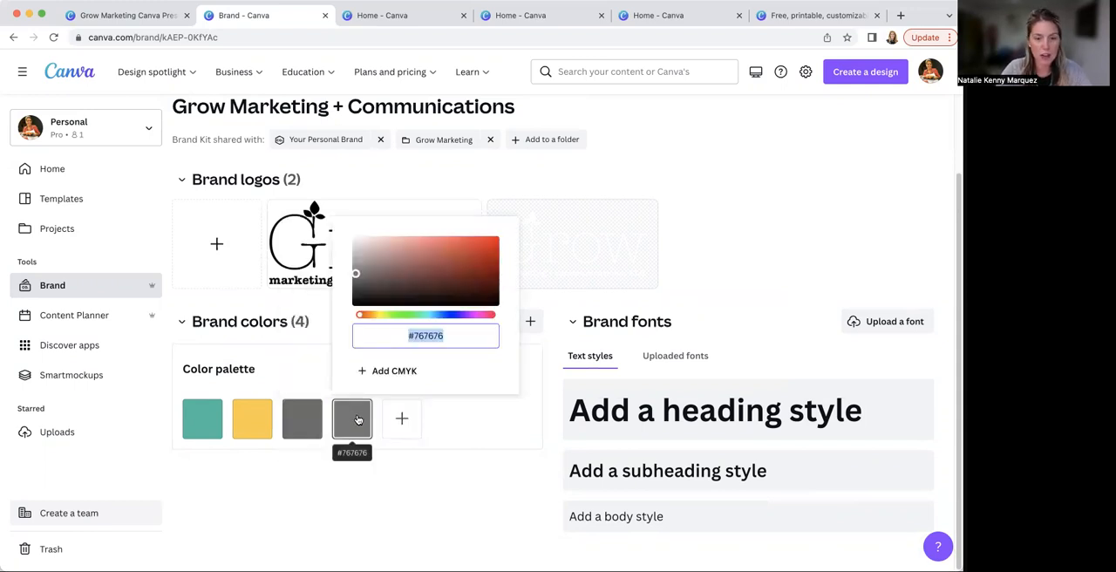
type("#131313")
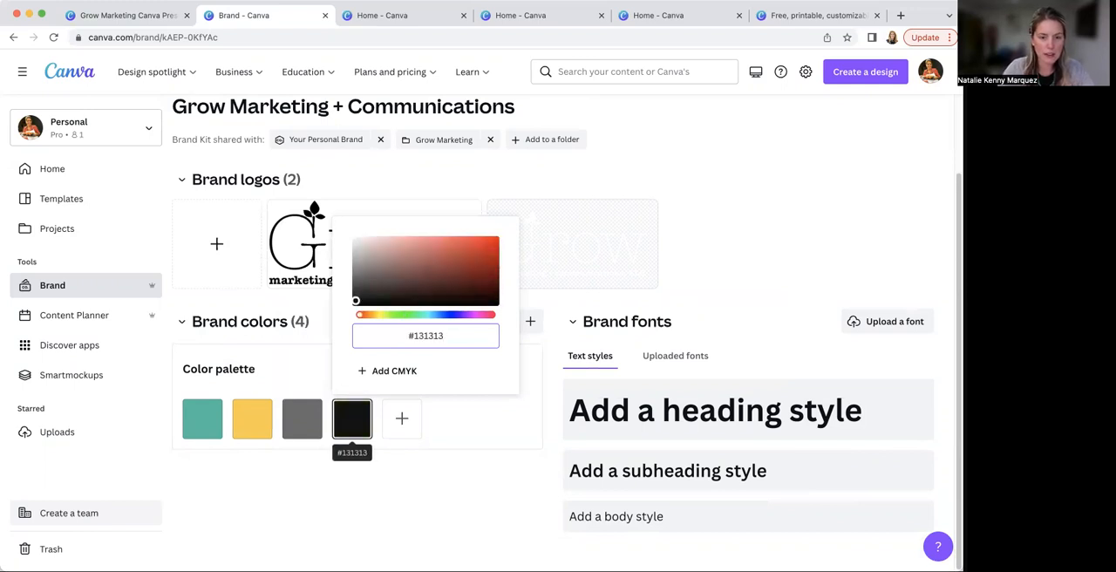
left_click(401, 419)
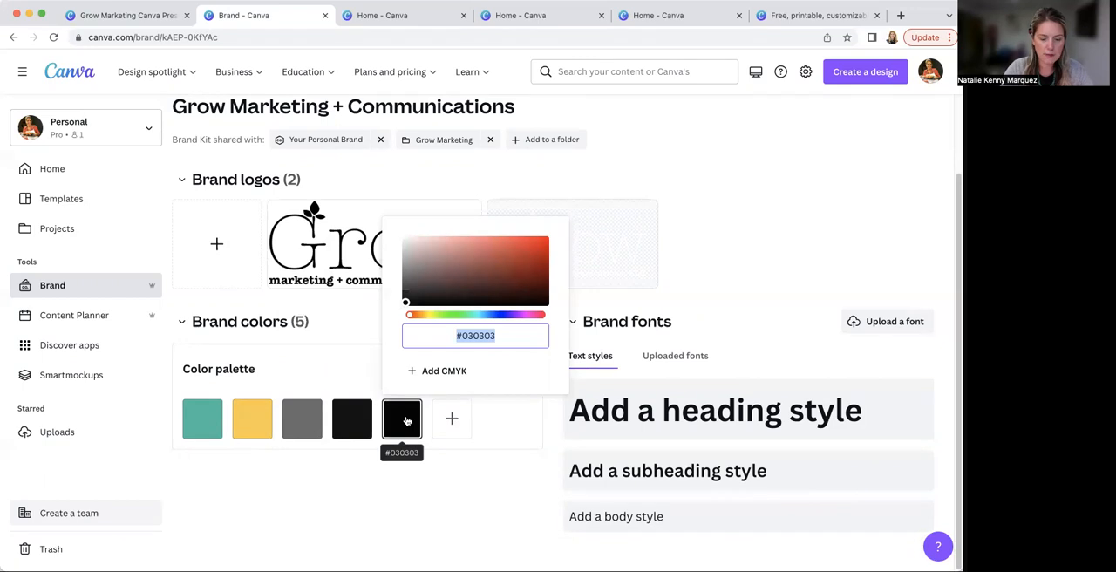
type("#FFFFF")
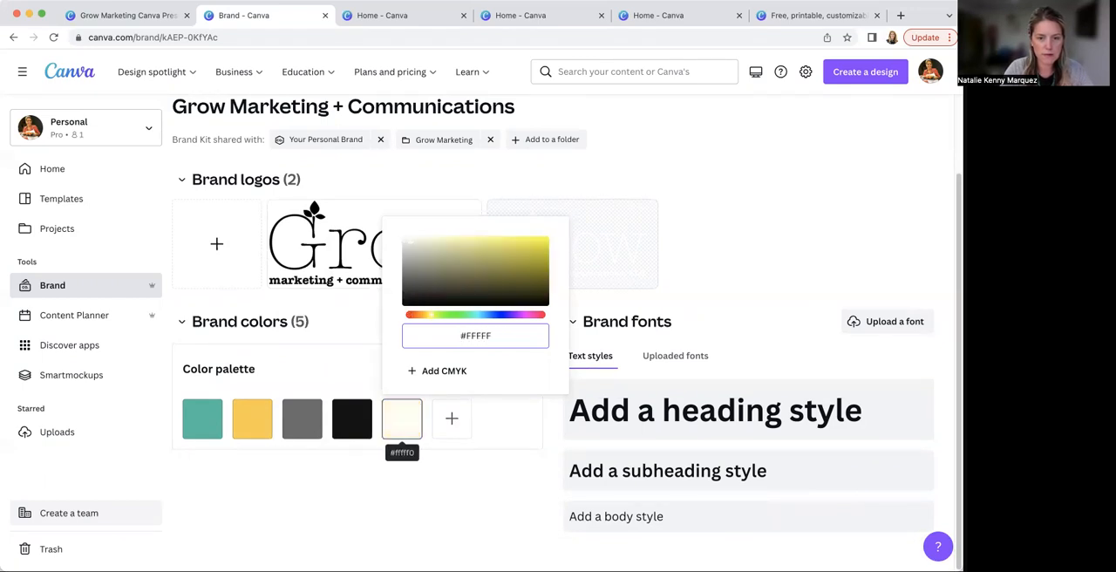
type("F")
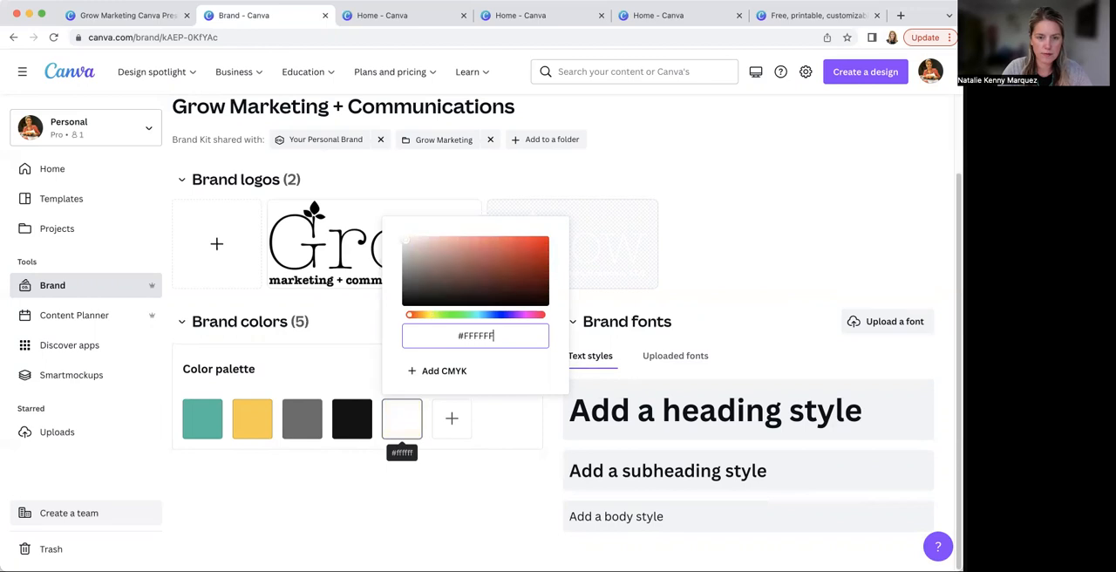
left_click(469, 490)
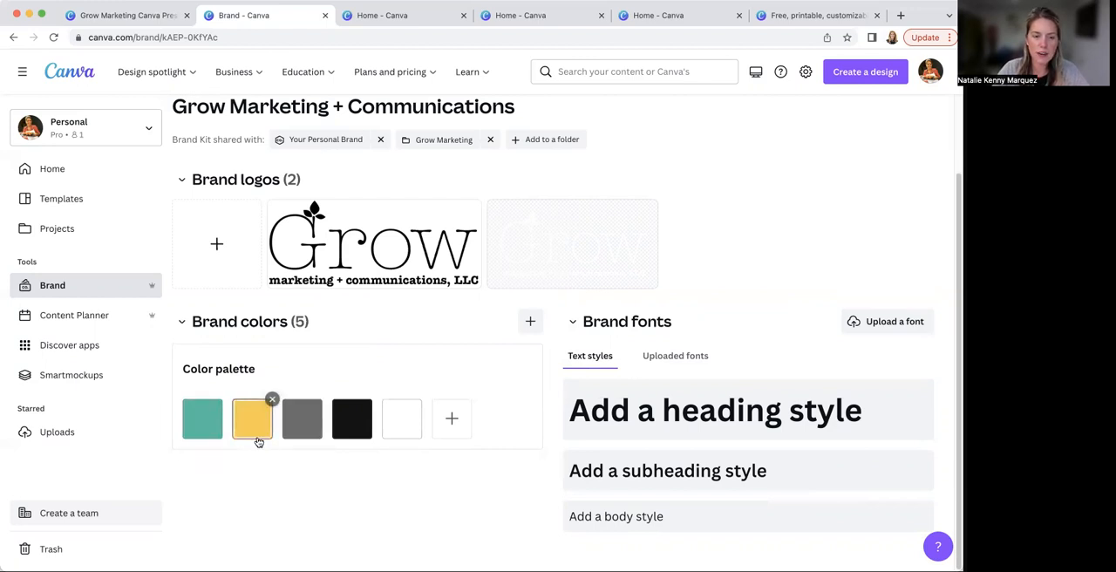
left_click(403, 431)
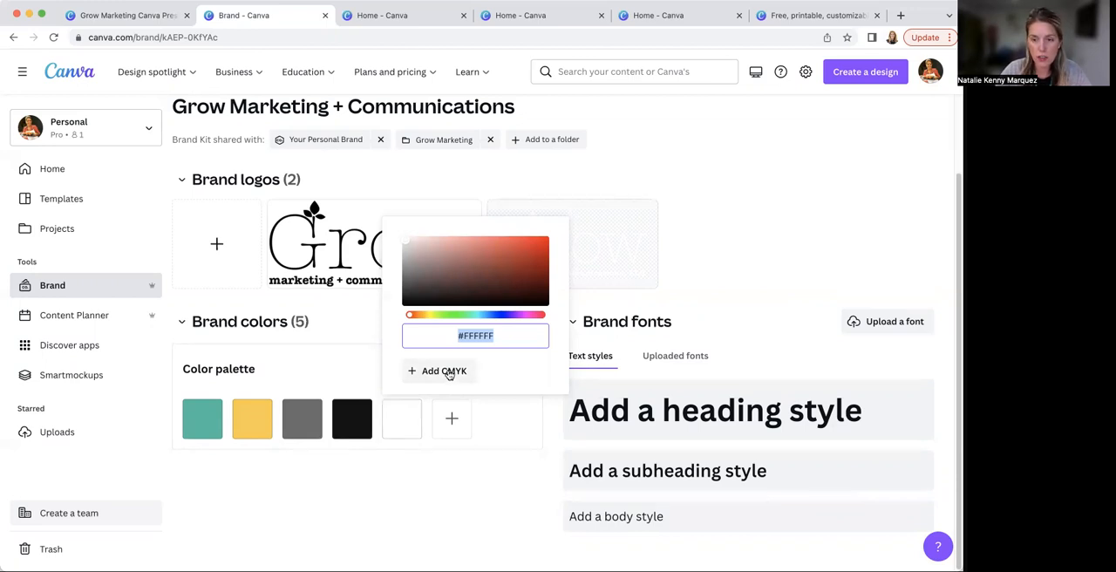
left_click(460, 509)
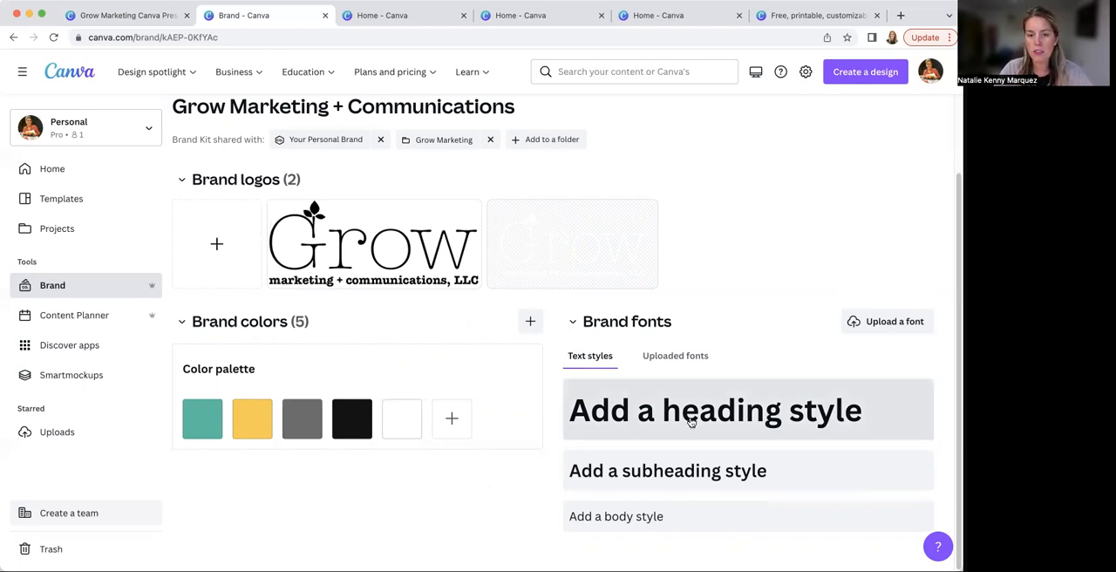
Set the brand heading style to League Spartan at size 64
mouse_move(690, 421)
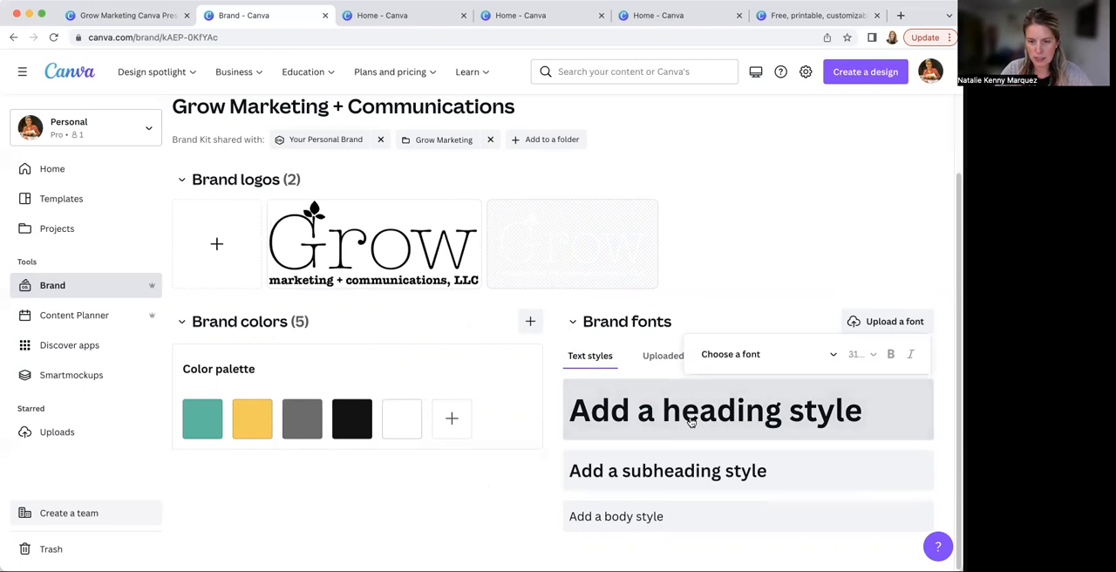
left_click(830, 355)
left_click(691, 95)
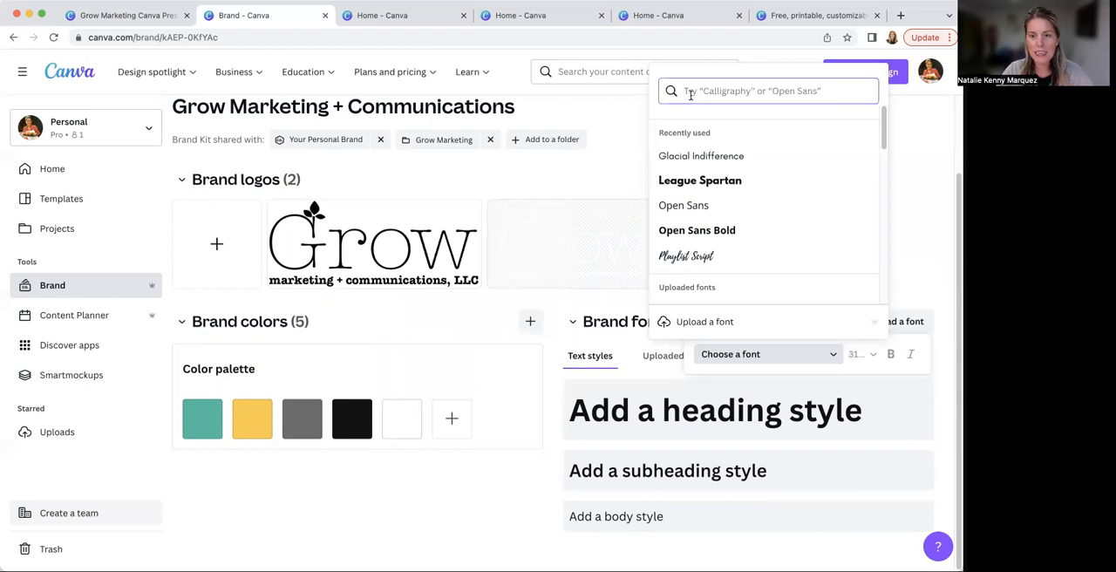
left_click(717, 181)
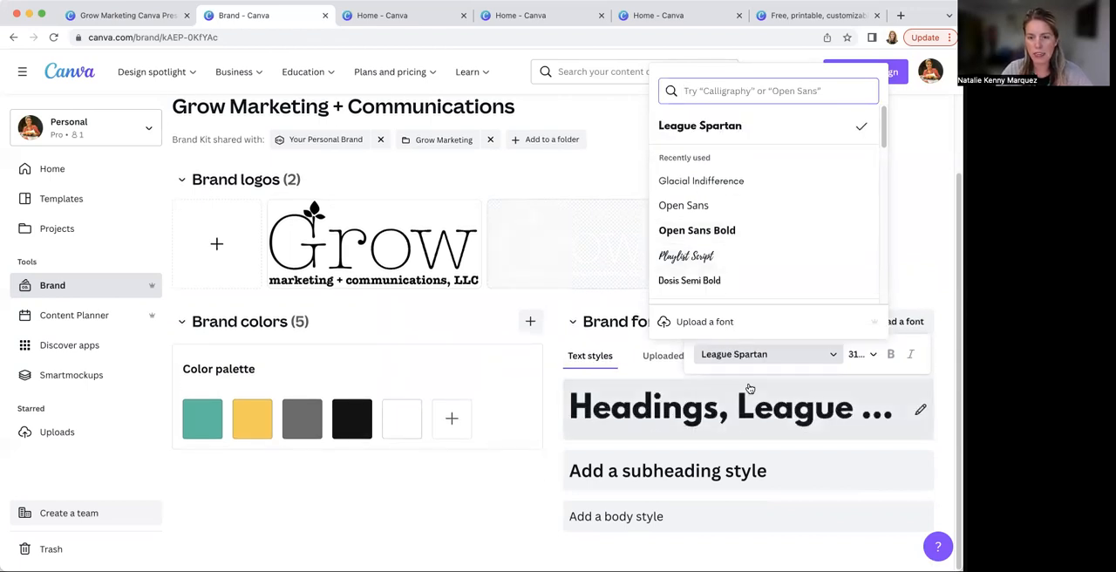
left_click(873, 354)
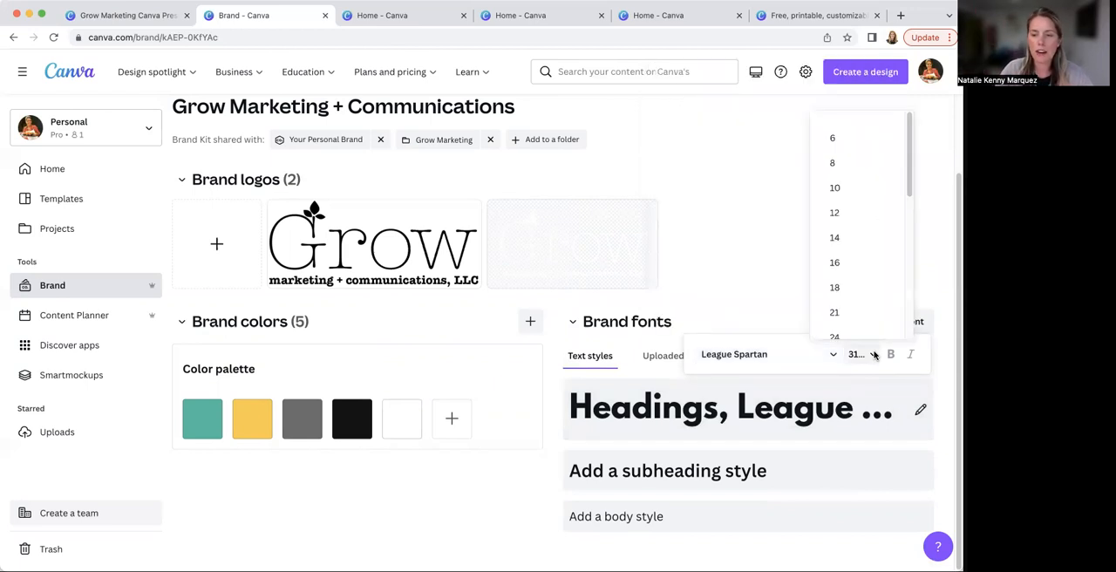
scroll(855, 268, "down", 5)
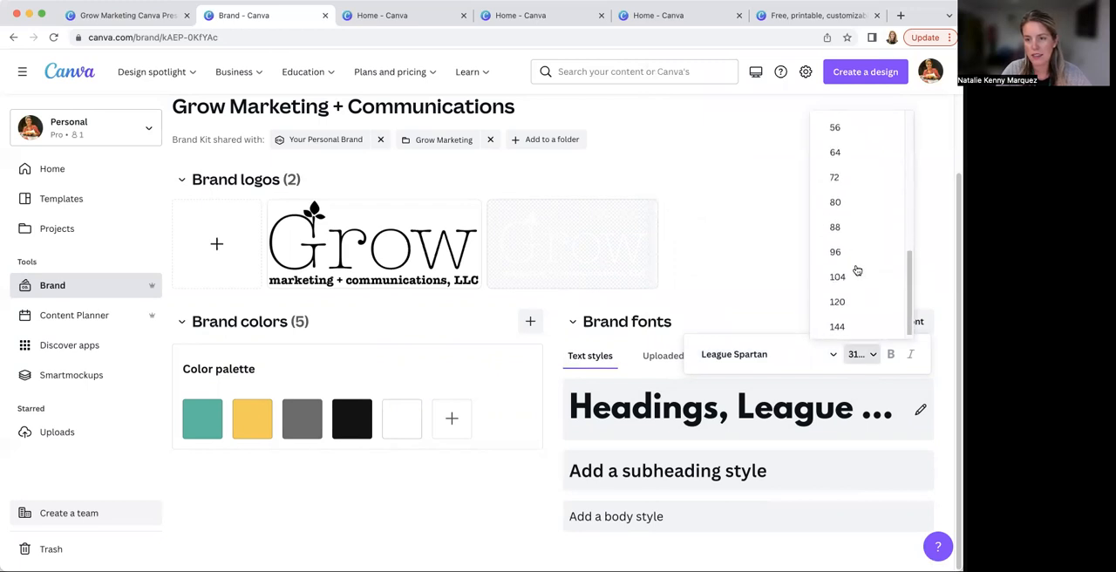
left_click(846, 149)
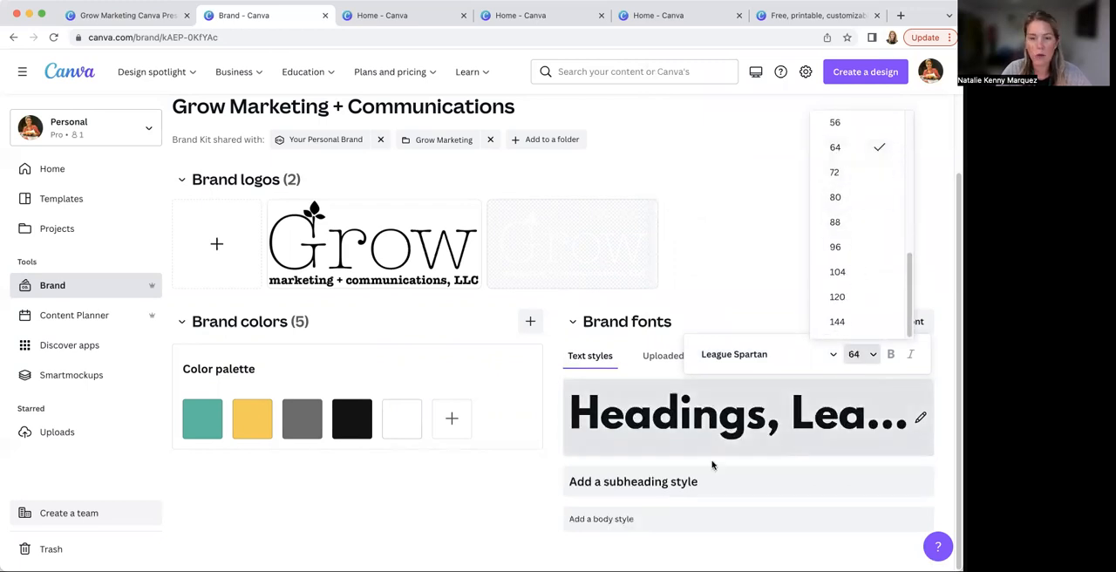
left_click(543, 485)
Set the brand subheading style's font to League Spartan
left_click(593, 481)
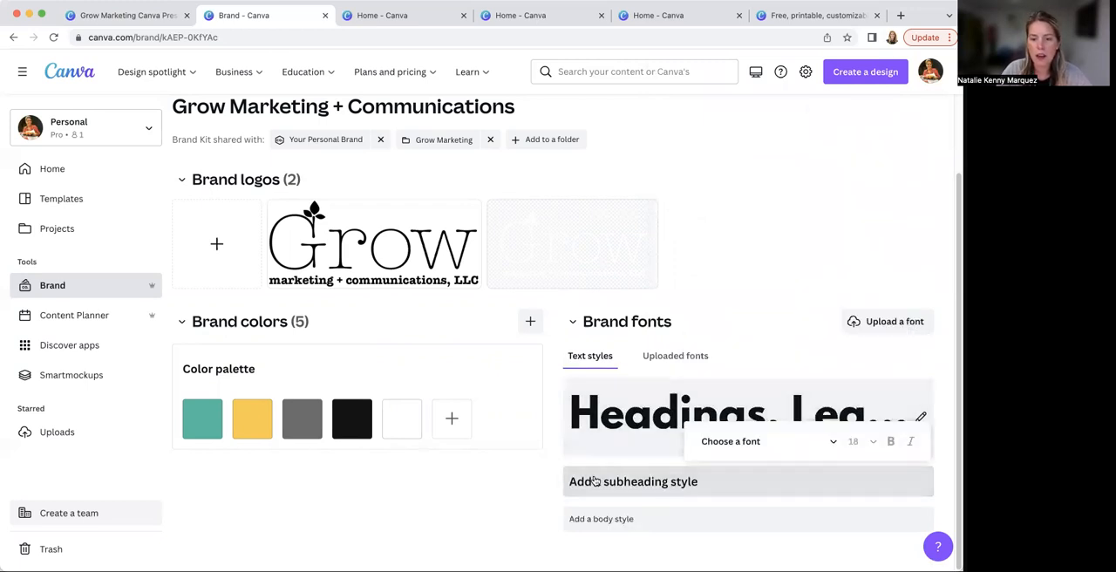
left_click(723, 446)
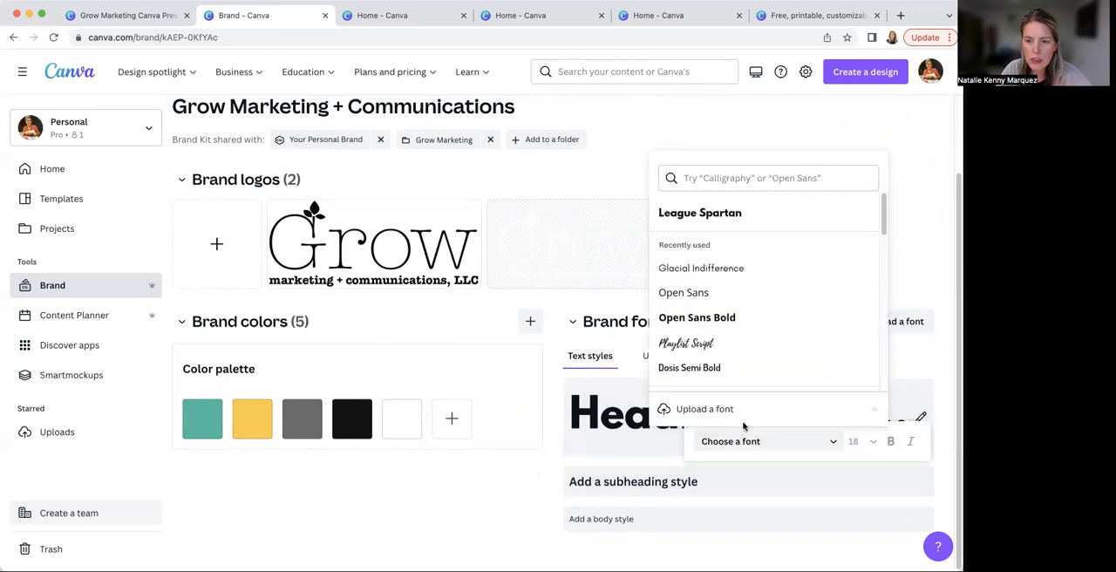
left_click(721, 214)
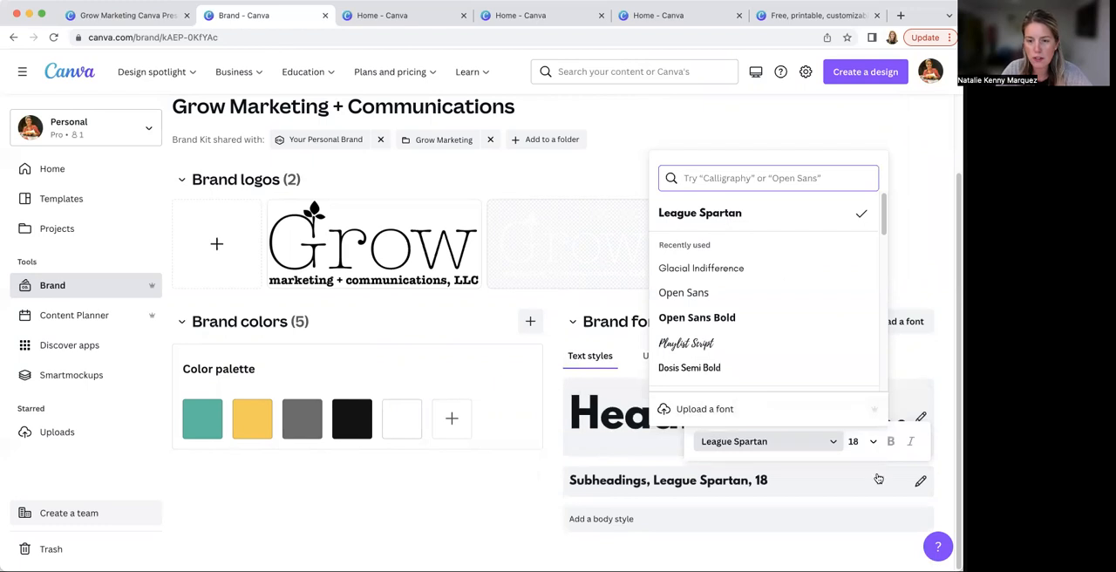
left_click(535, 490)
left_click(790, 480)
Set the brand body style's font to Glacial Indifference
left_click(628, 523)
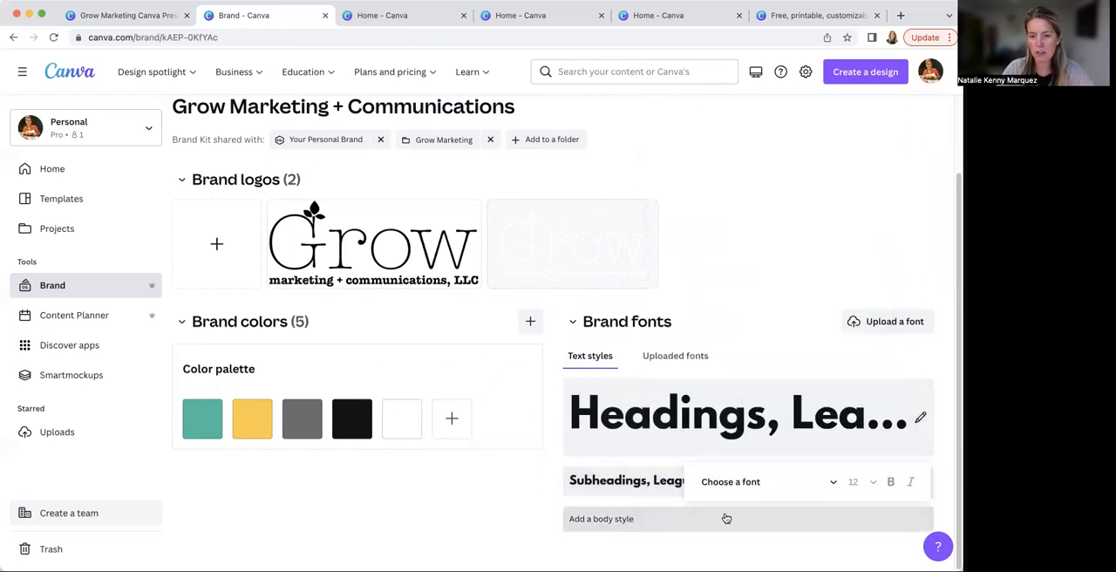
left_click(740, 489)
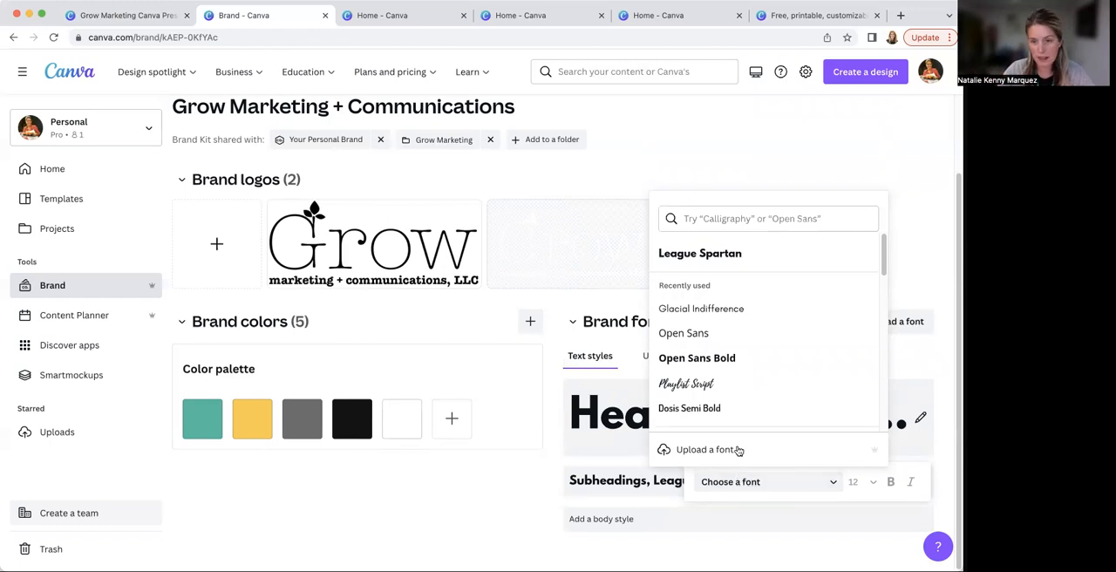
left_click(721, 309)
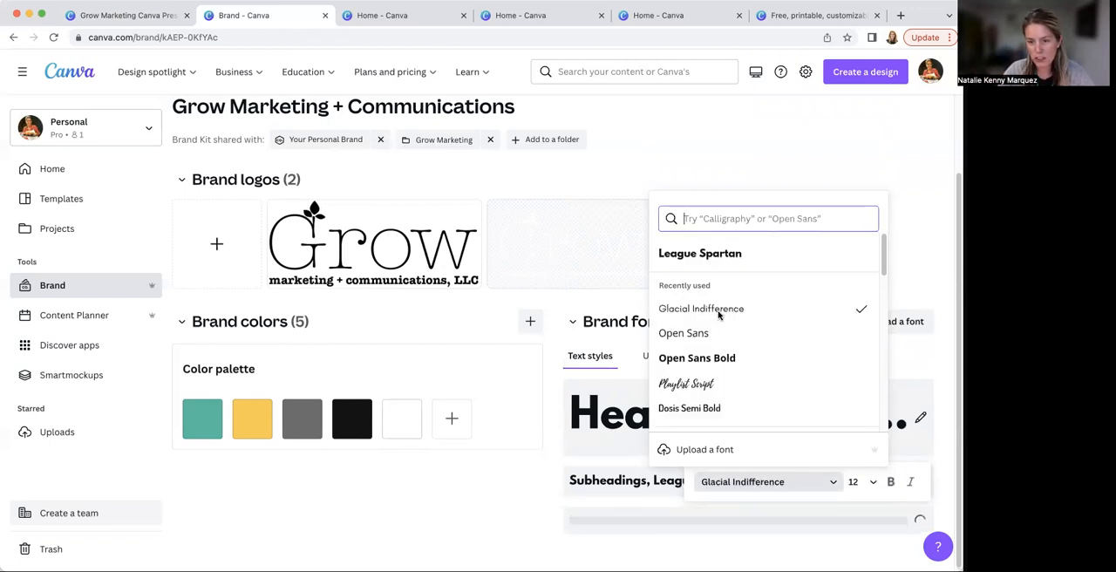
left_click(526, 518)
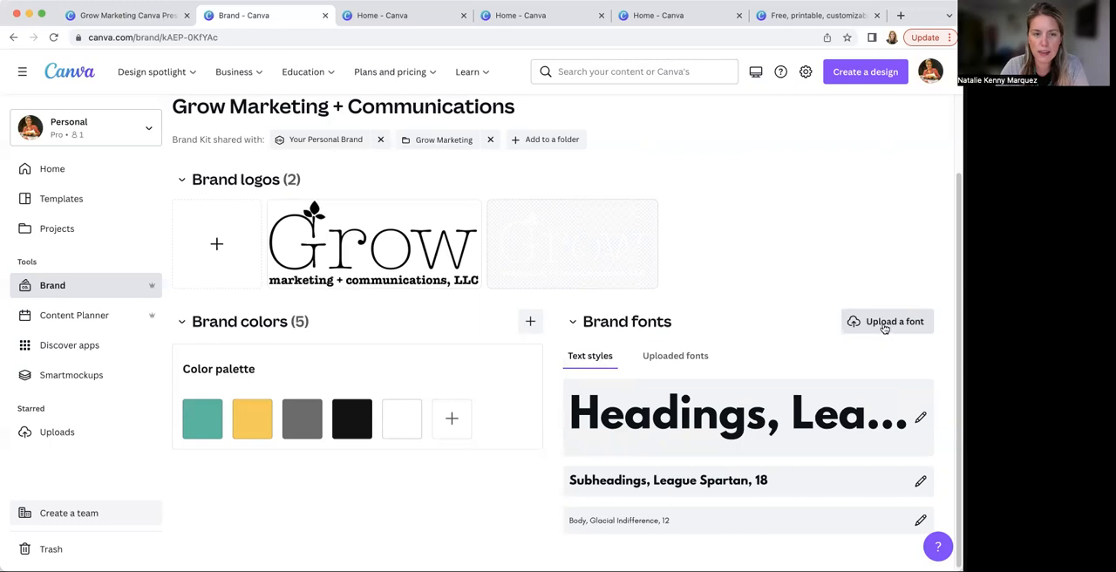
Switch to the Grow Marketing Canva Presentation and show slide 8, Social Media Graphics
scroll(529, 407, "down", 1)
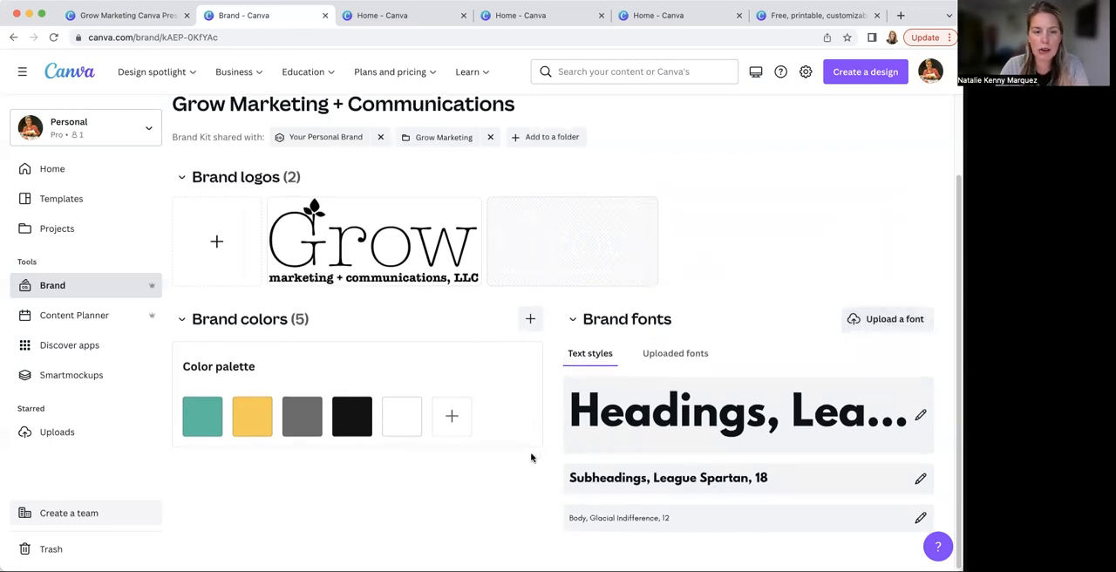
scroll(548, 479, "up", 1)
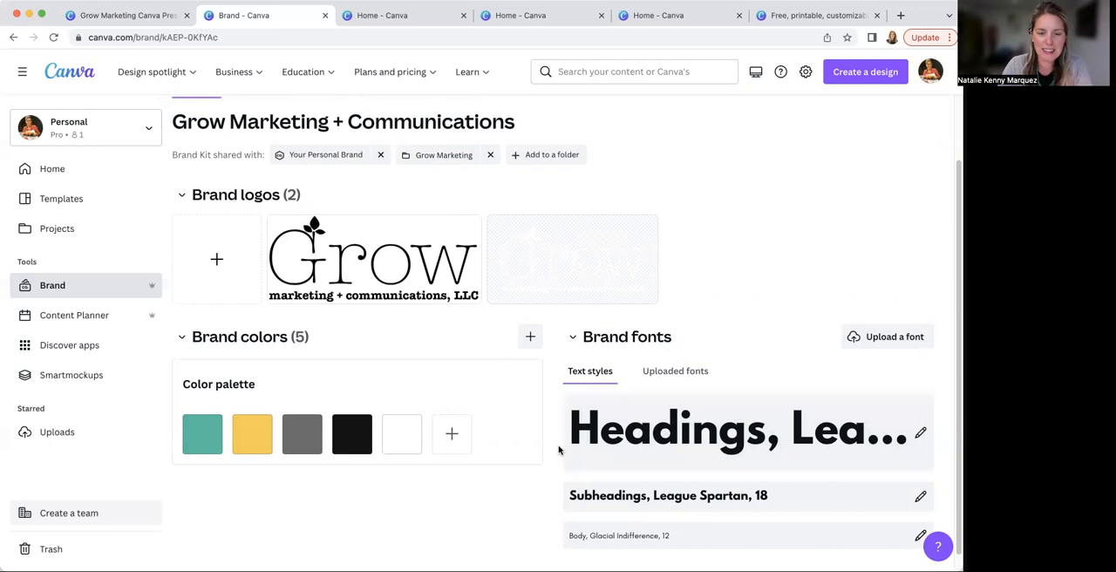
left_click(146, 16)
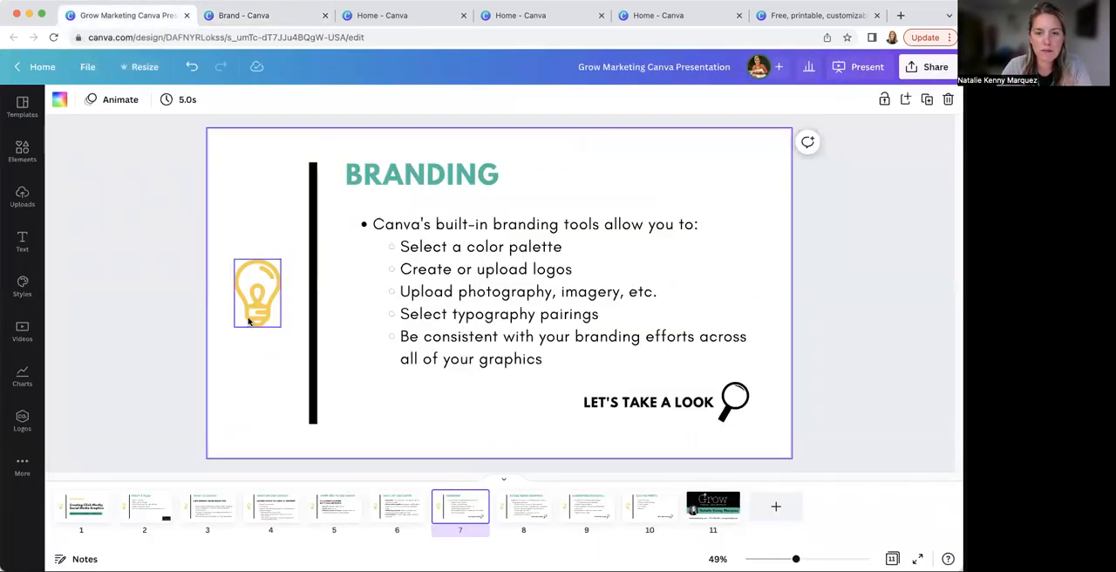
left_click(524, 508)
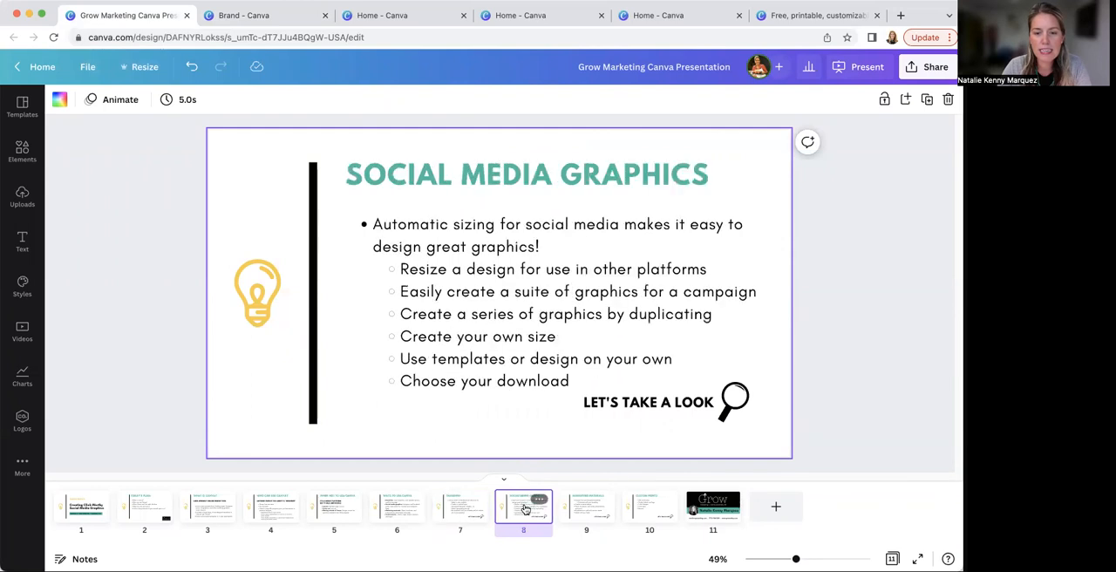
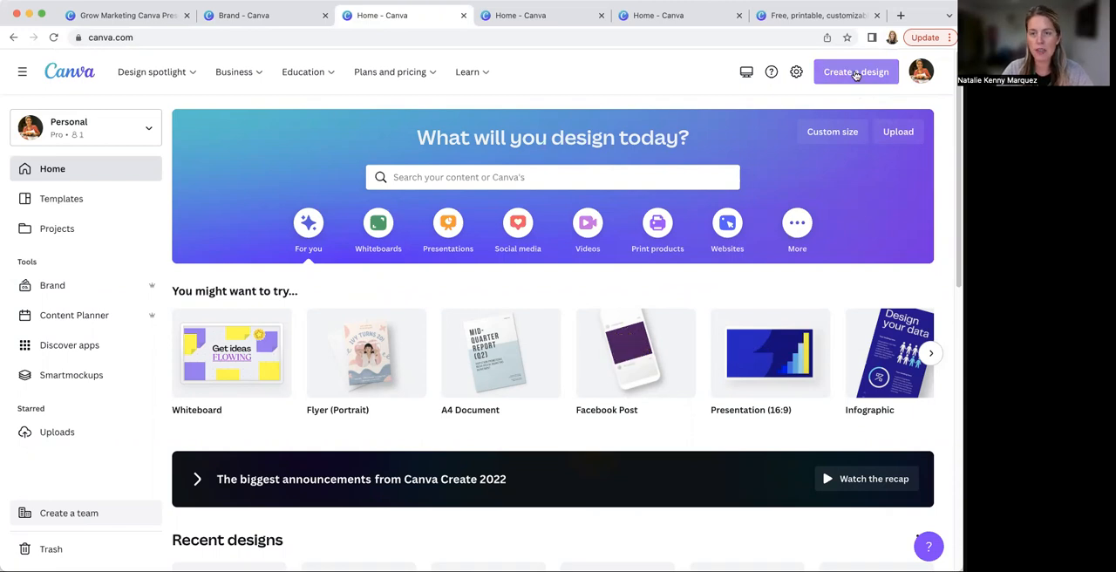
Create a new Facebook Post design by searching the design types for "facebook"
left_click(855, 75)
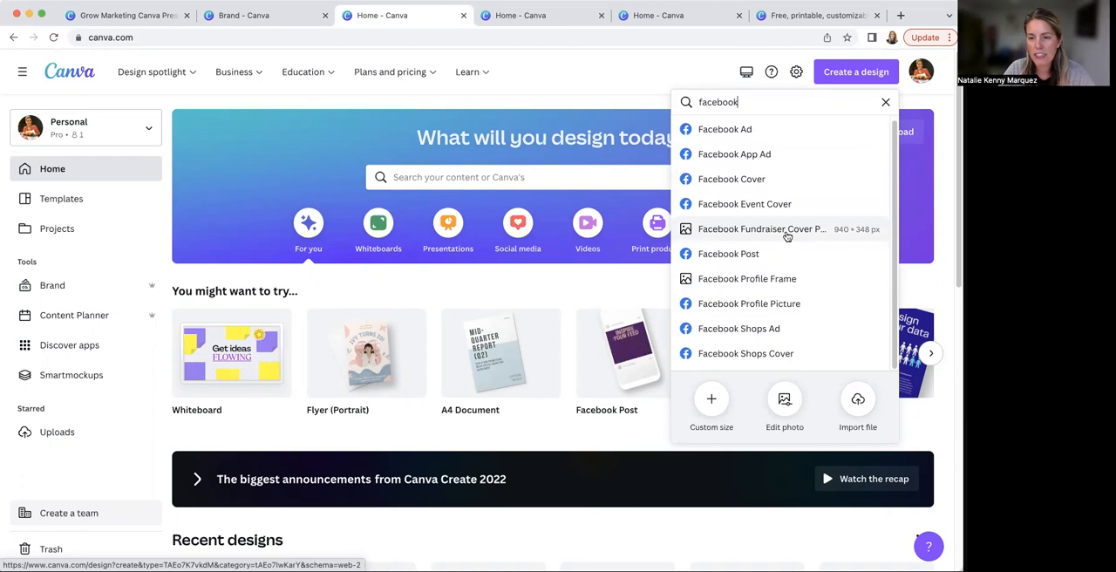
left_click(728, 253)
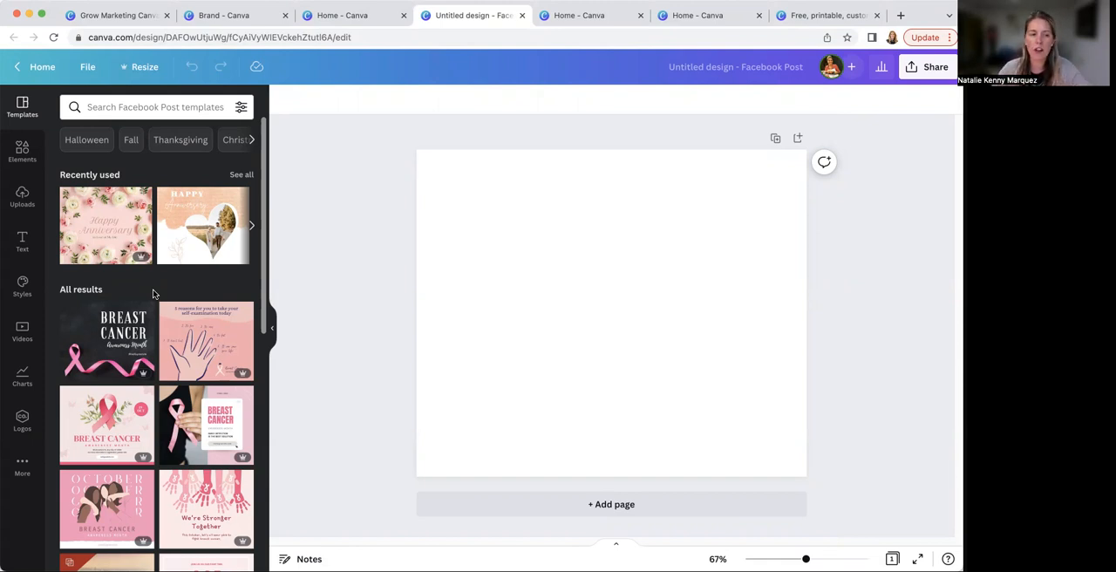
Search the templates for "farmers market" and apply the orange Farmers Weekend Market video template
left_click(118, 108)
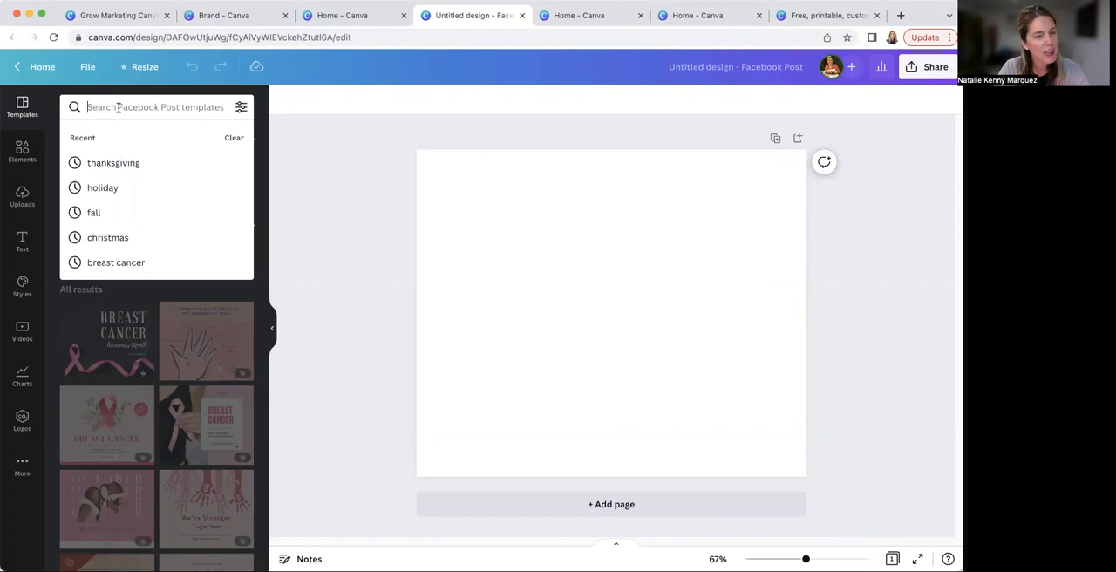
type("farmers market")
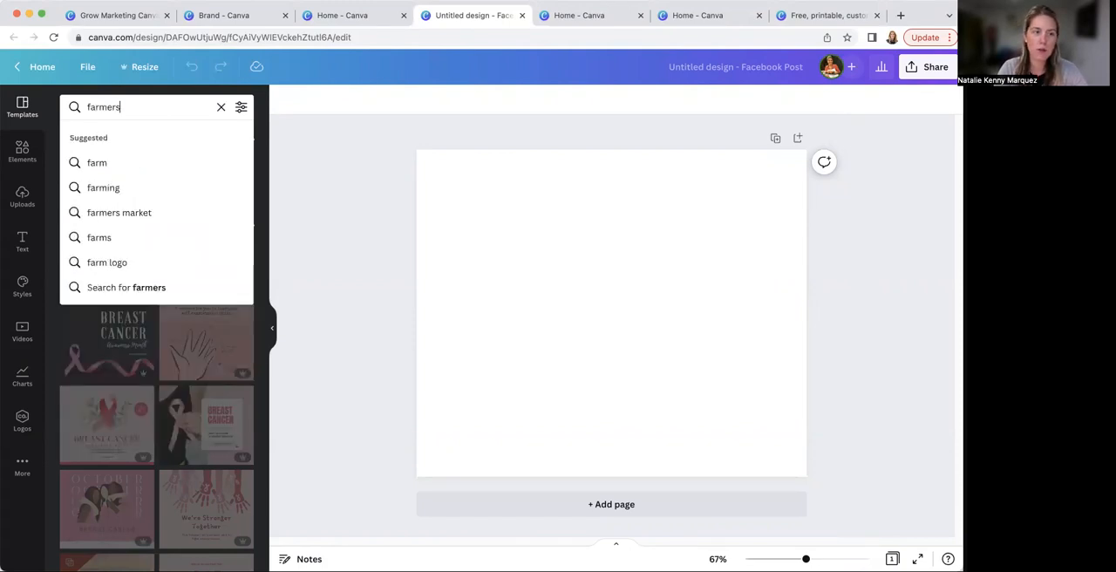
key("Return")
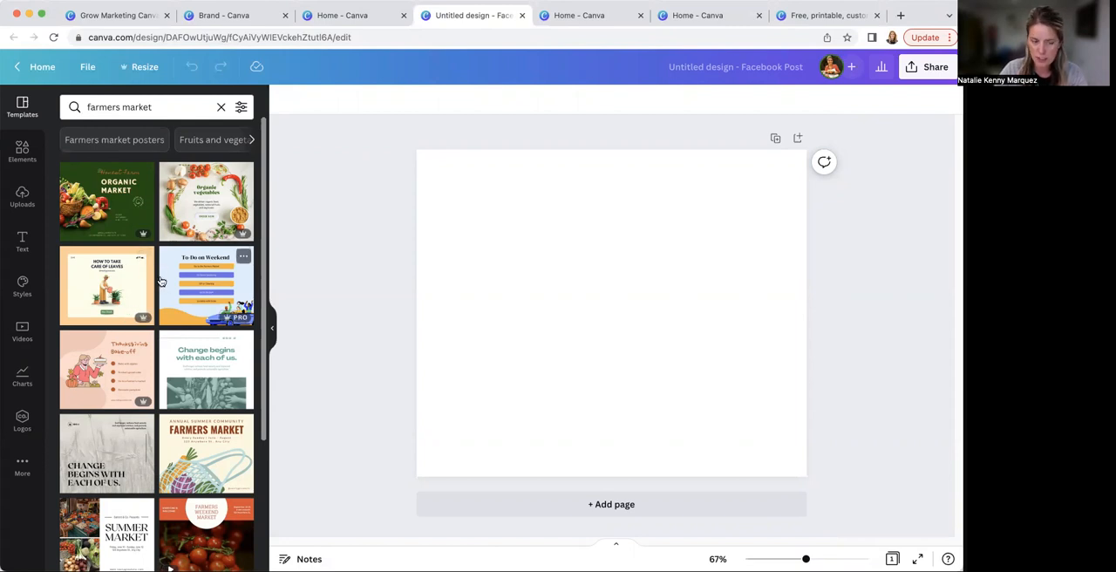
scroll(160, 281, "down", 5)
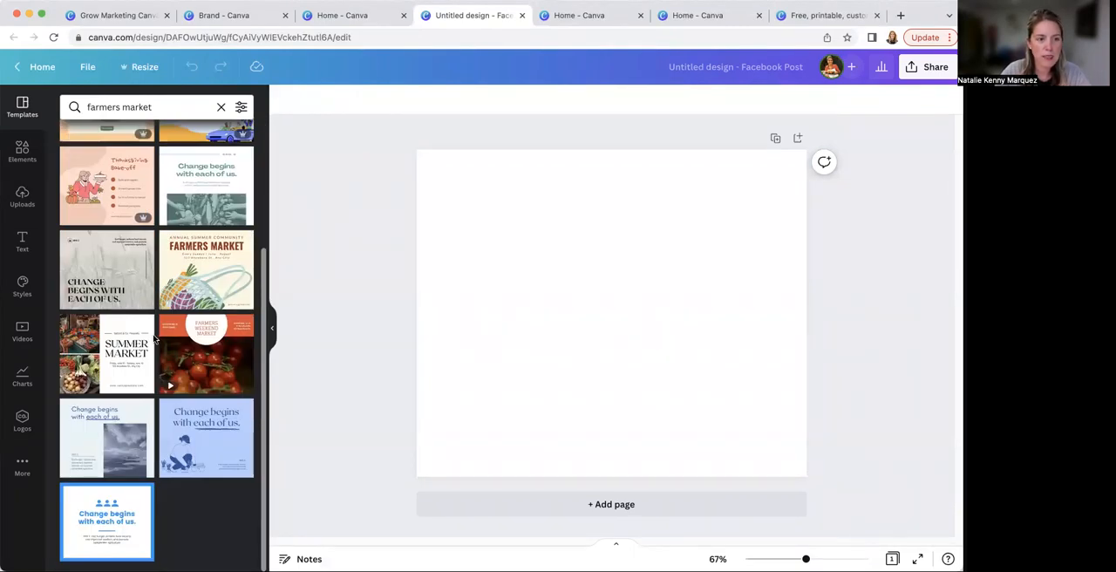
left_click(208, 369)
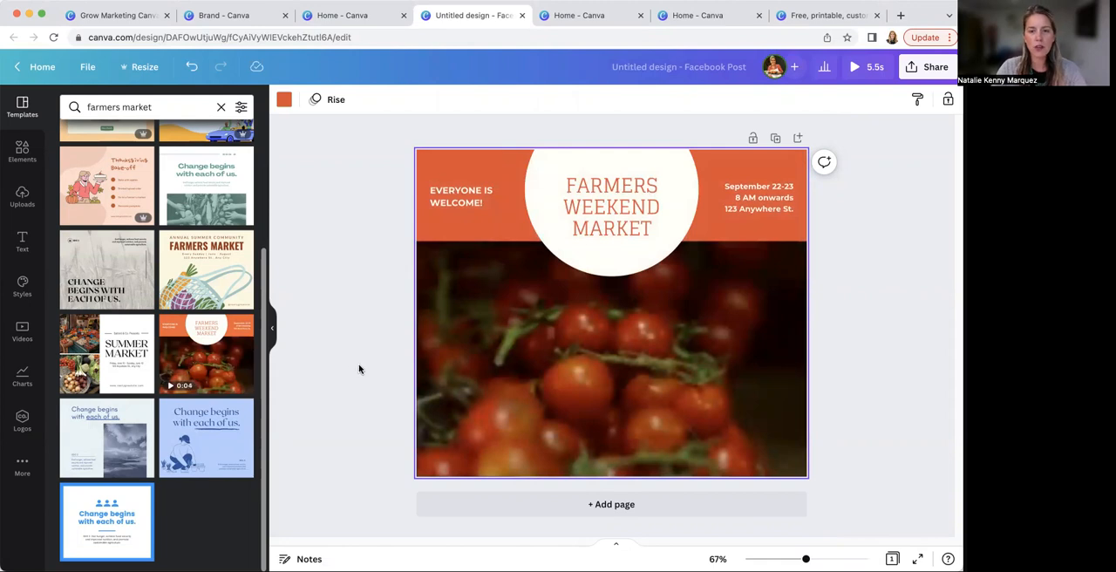
Search the elements for "farmer market" to find a replacement for the template's tomato video
left_click(587, 346)
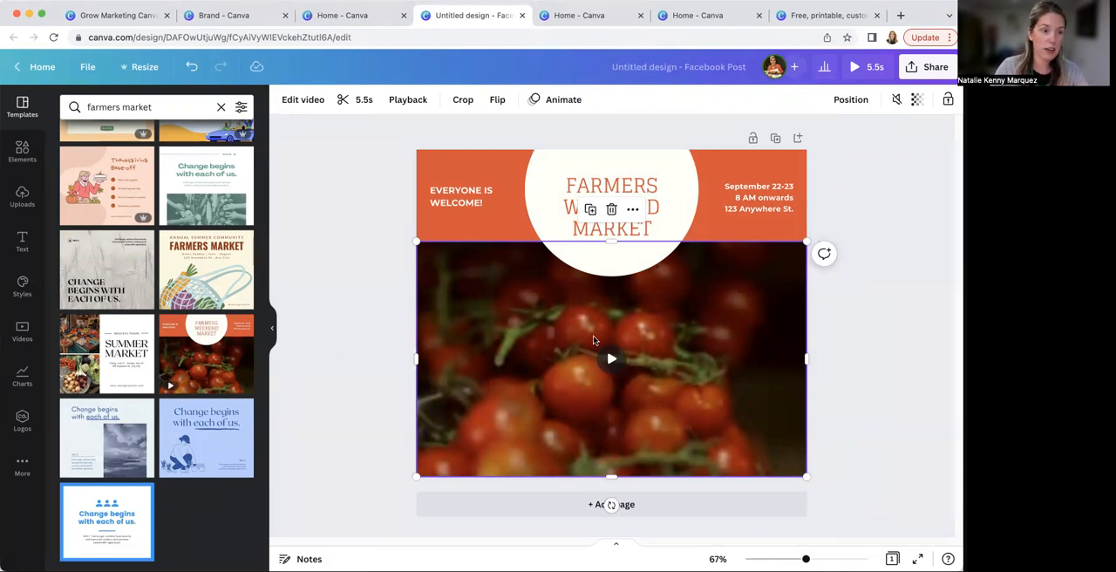
left_click(22, 153)
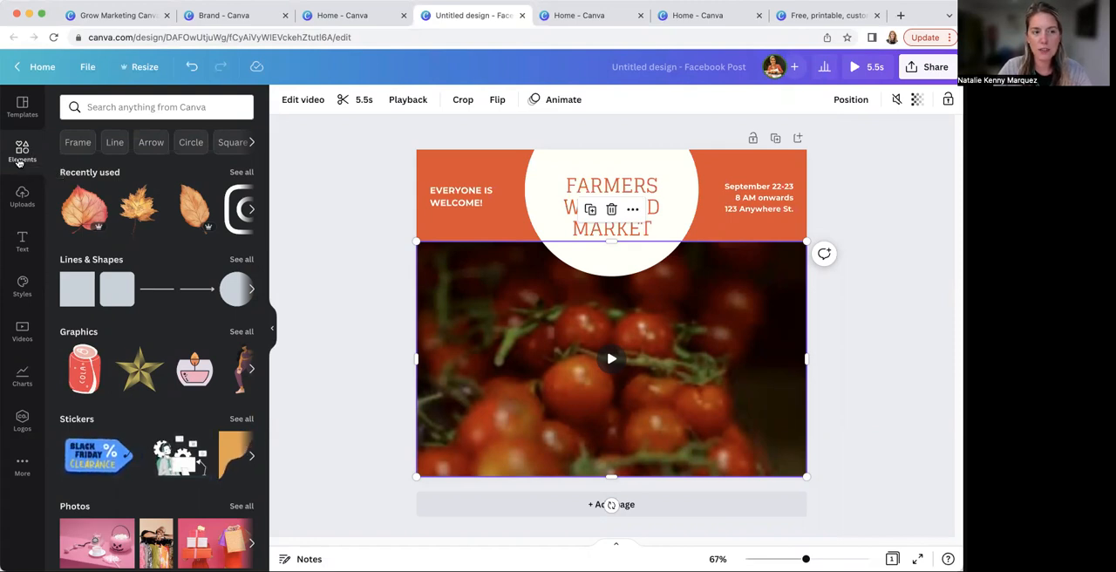
left_click(99, 106)
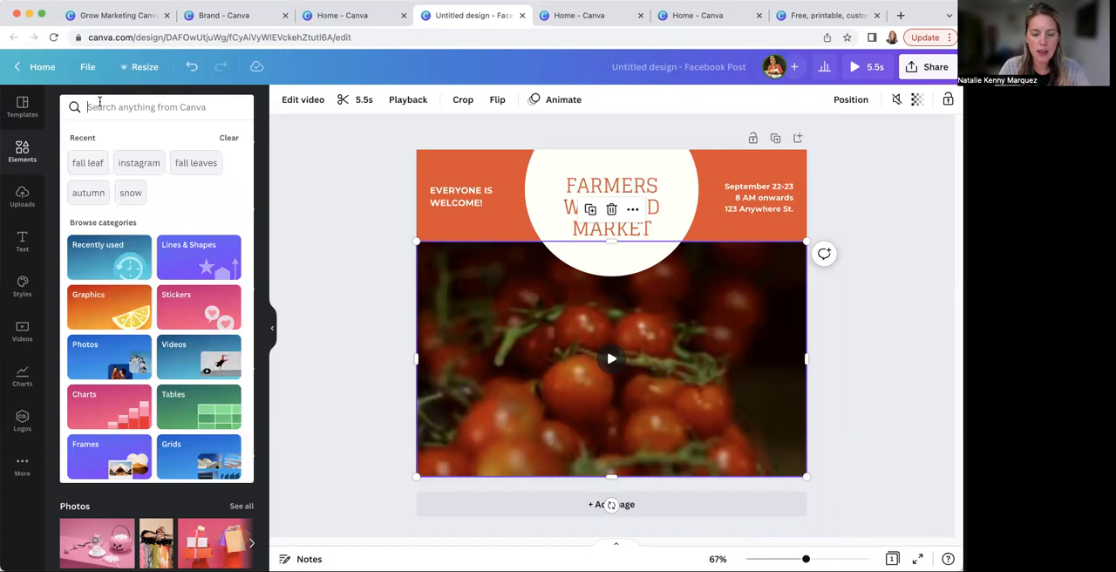
type("farmer")
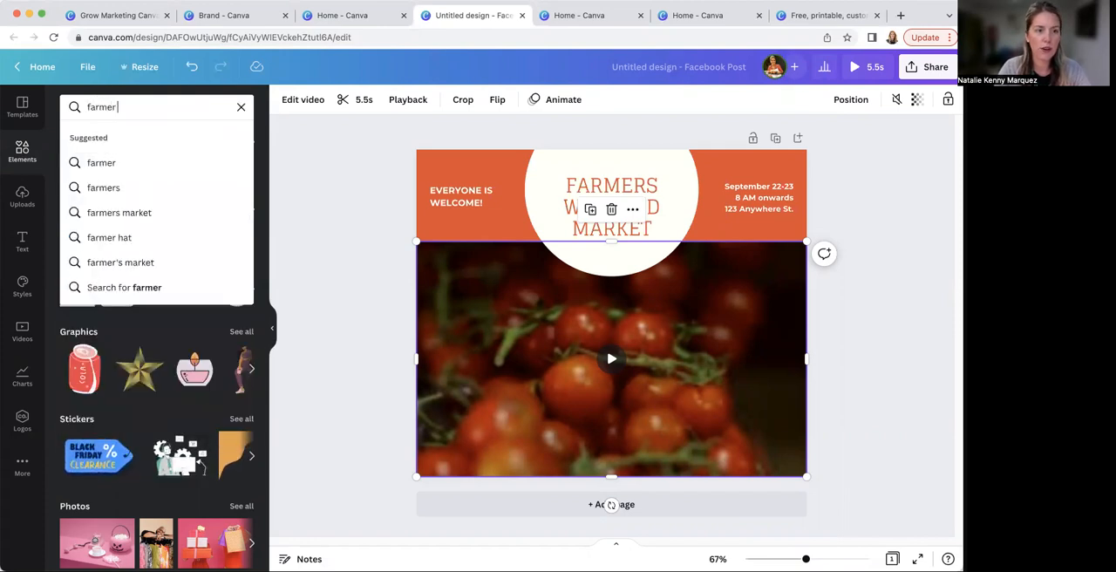
type(" market")
left_click(114, 158)
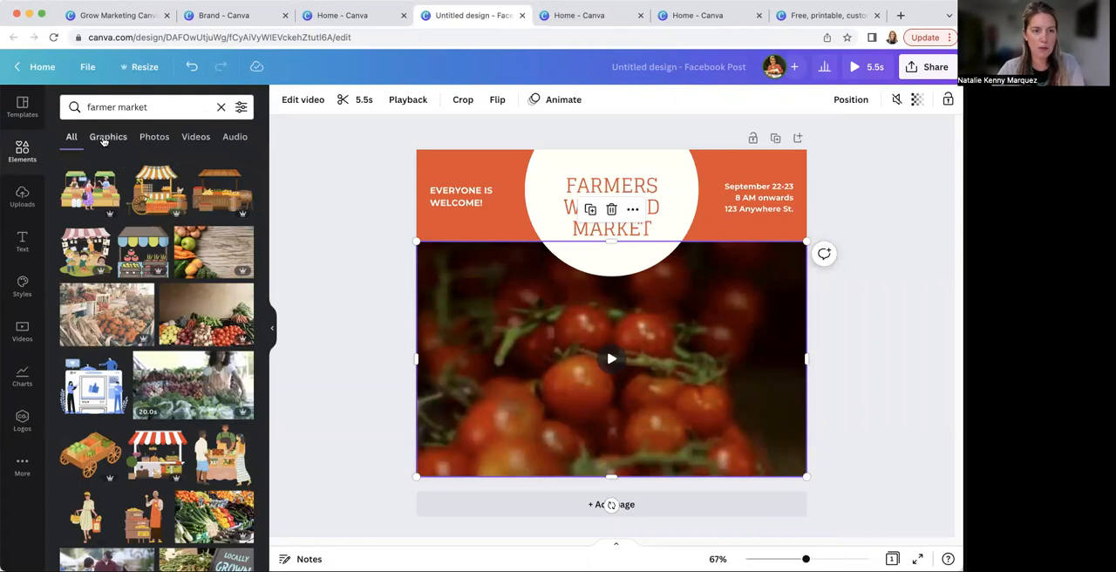
Replace the tomato video with the 16-second farmer market video showing onions and other vegetables
left_click(103, 139)
left_click(152, 140)
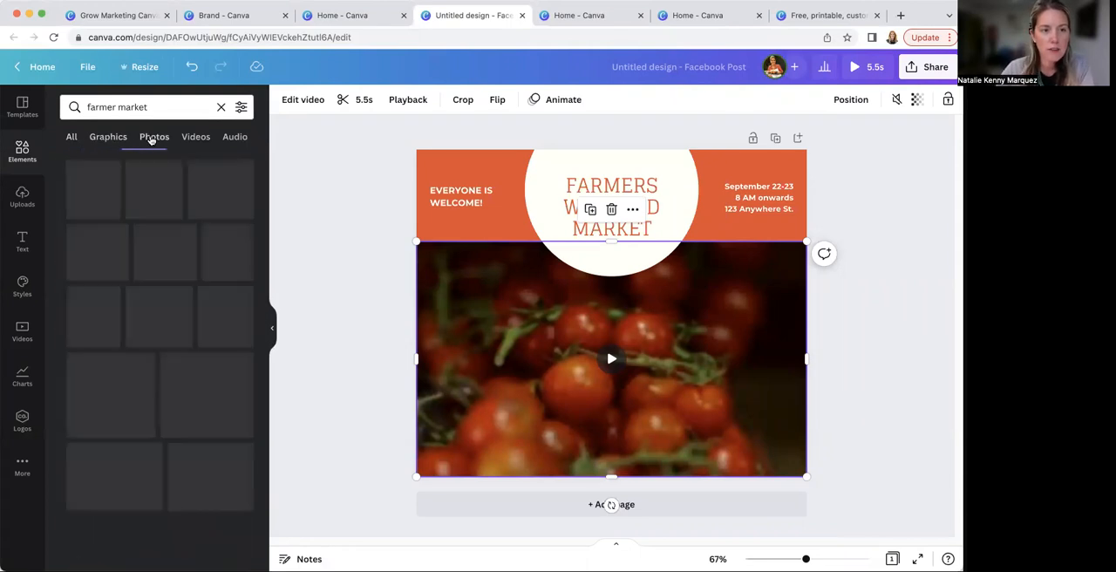
left_click(191, 140)
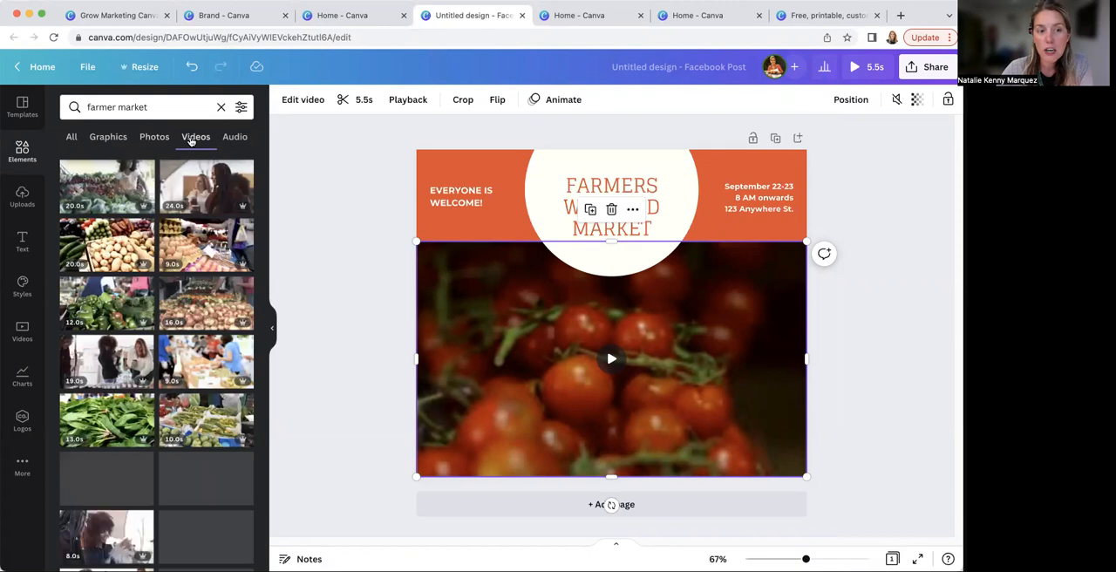
left_click(234, 136)
left_click(200, 140)
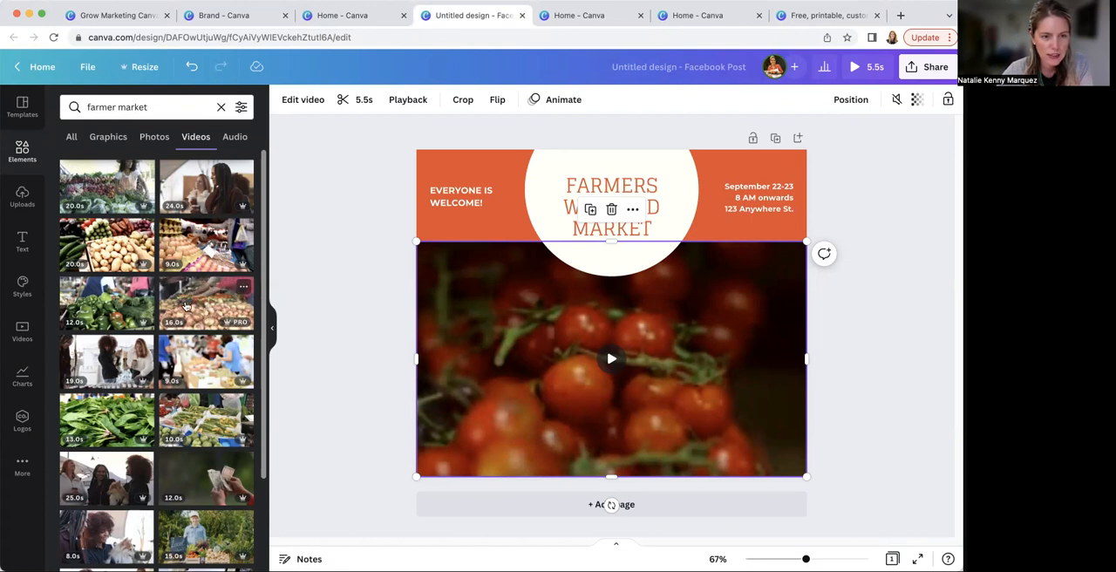
left_click_drag(184, 301, 422, 291)
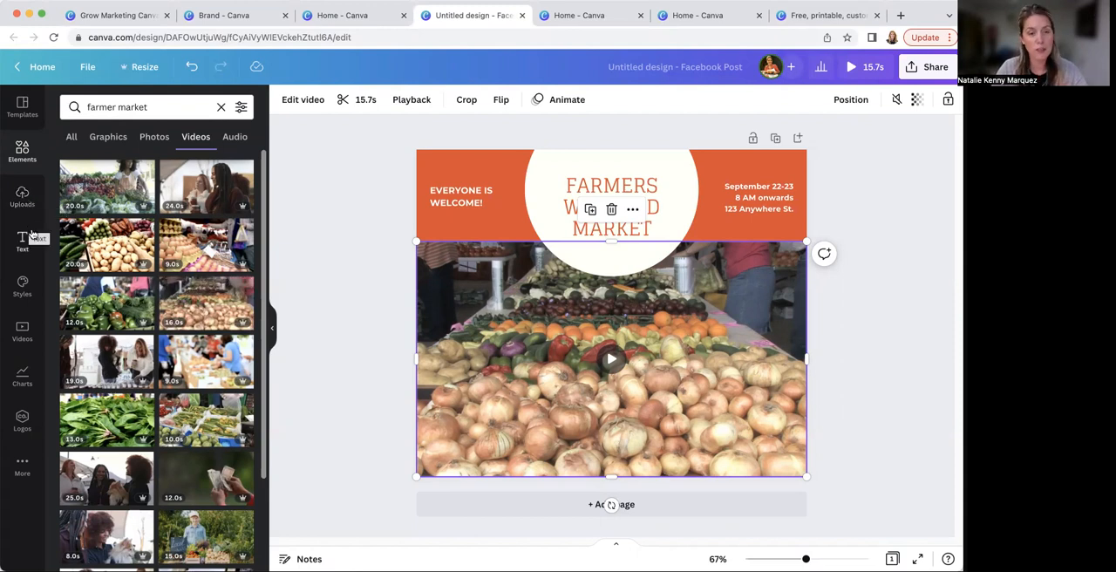
Examine the post's separate elements: the background, video, white circle, date text and title text
left_click(350, 203)
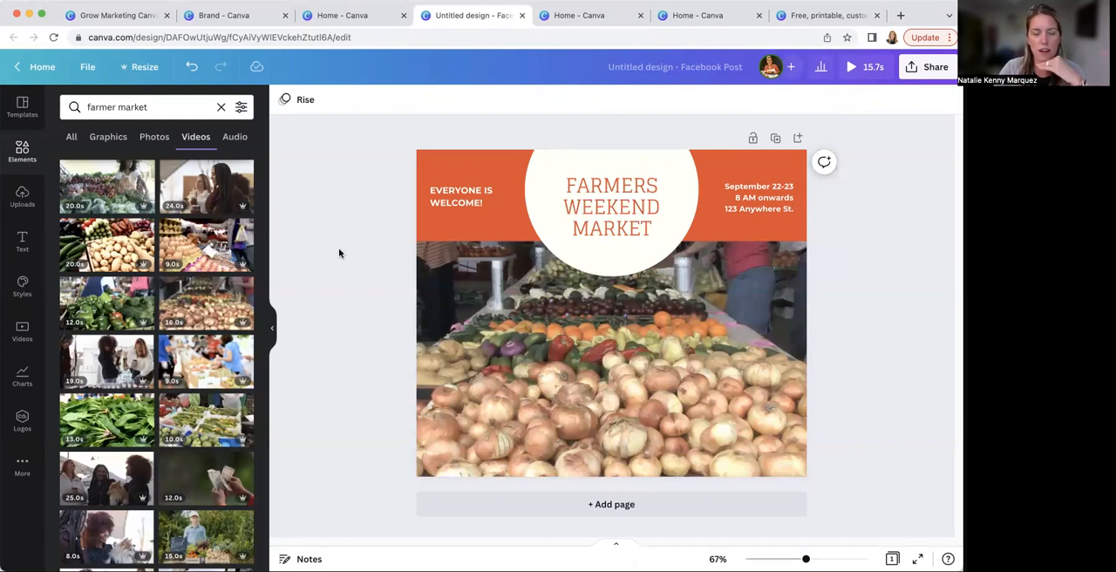
left_click(471, 159)
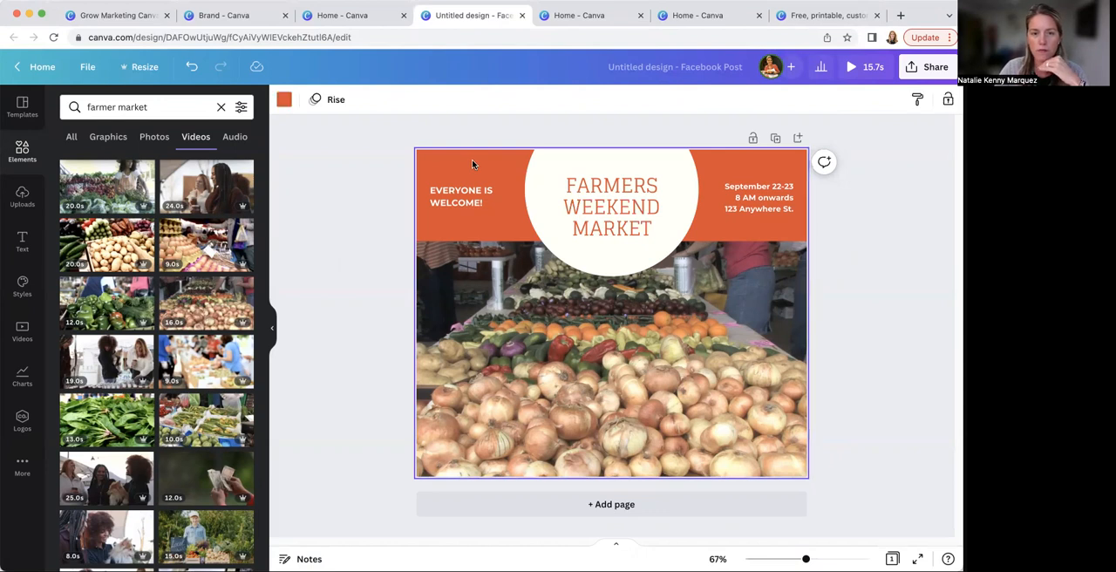
left_click(468, 298)
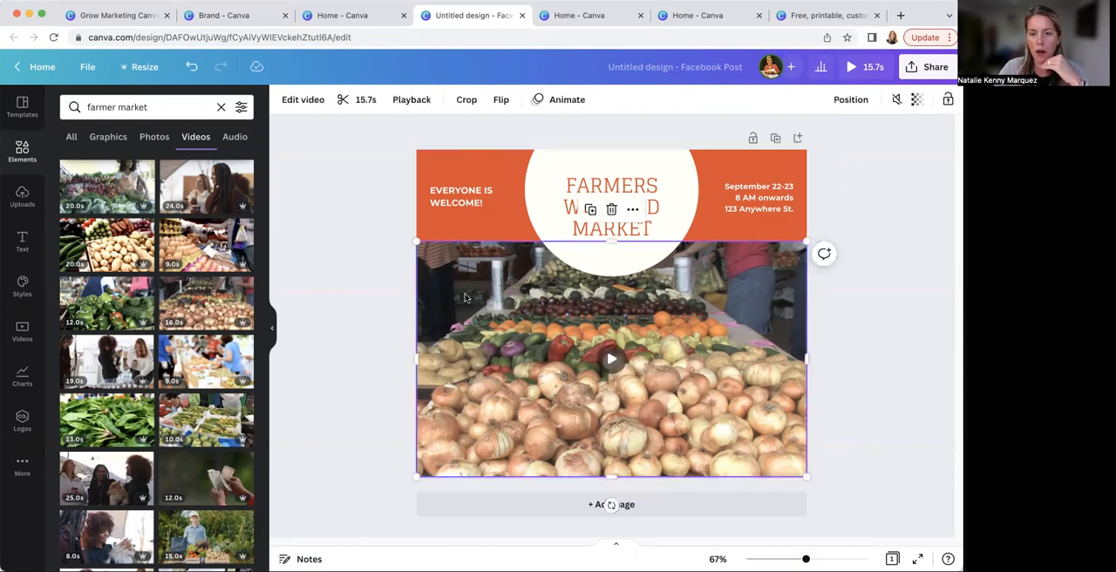
left_click(501, 172)
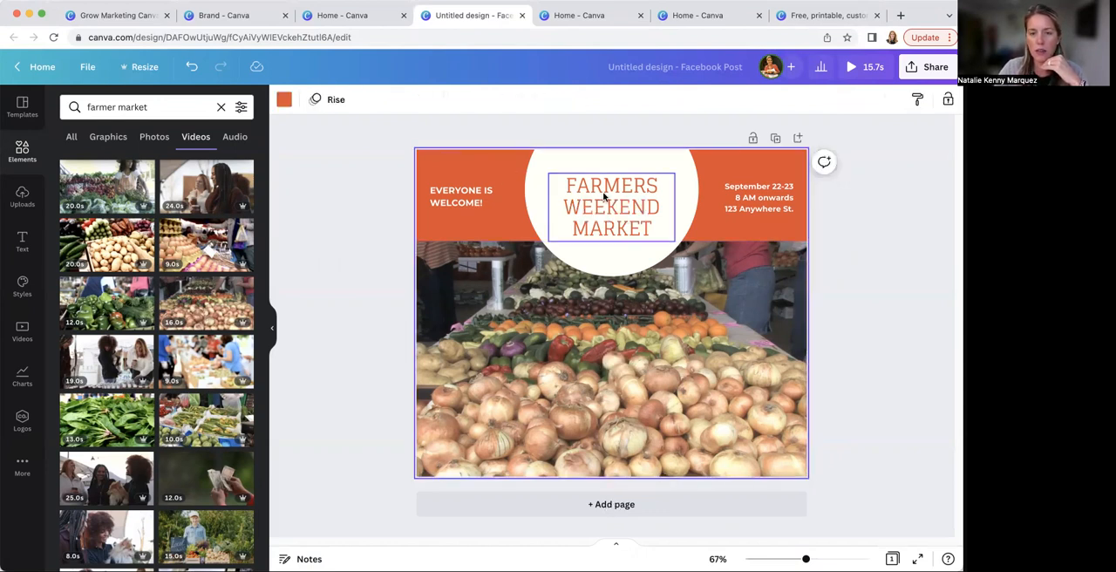
left_click(603, 162)
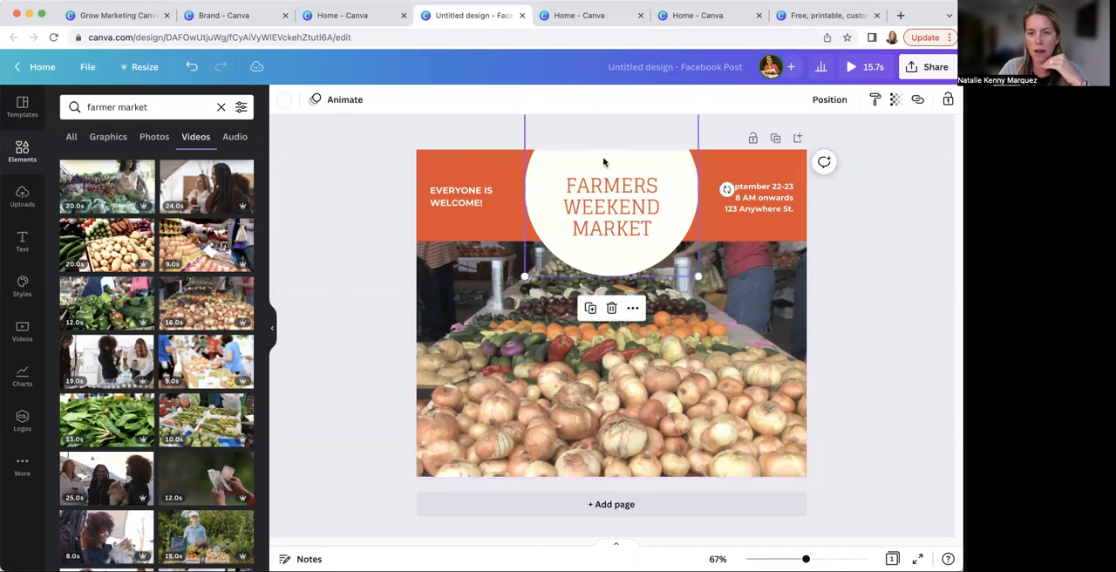
left_click(740, 164)
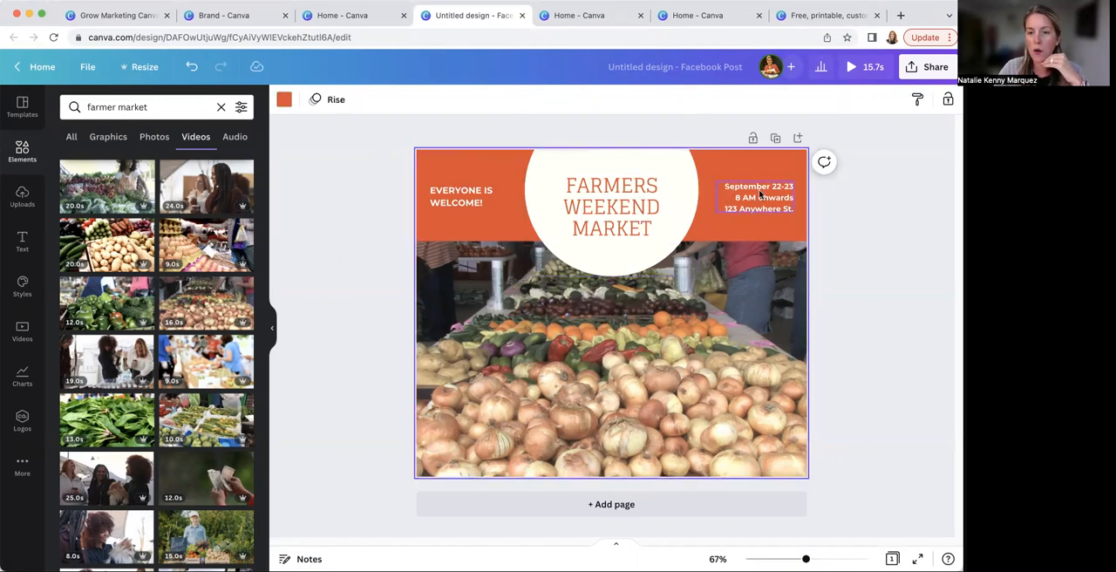
left_click(759, 195)
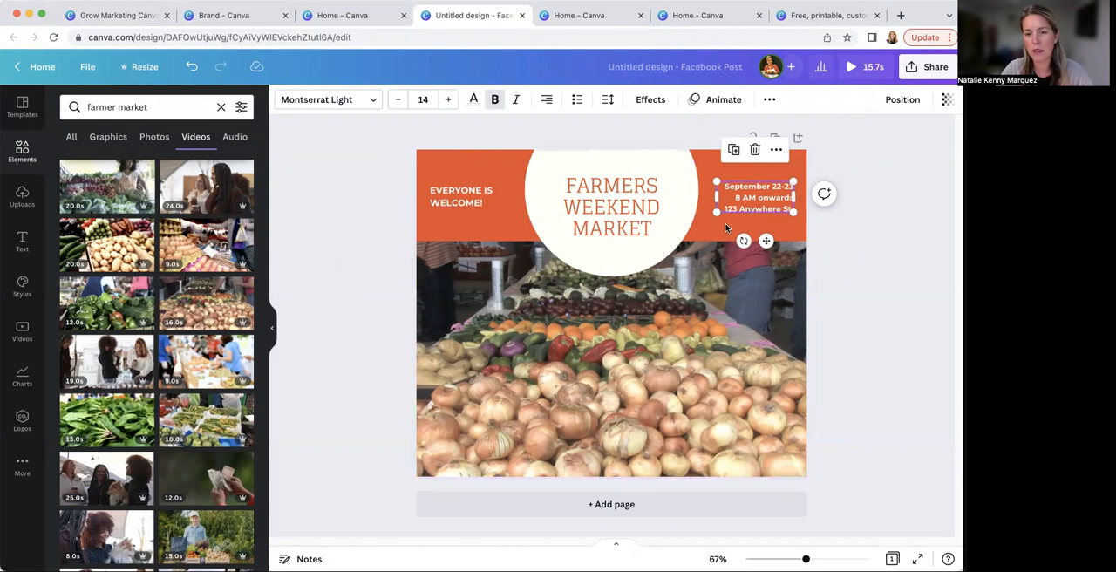
left_click(725, 227)
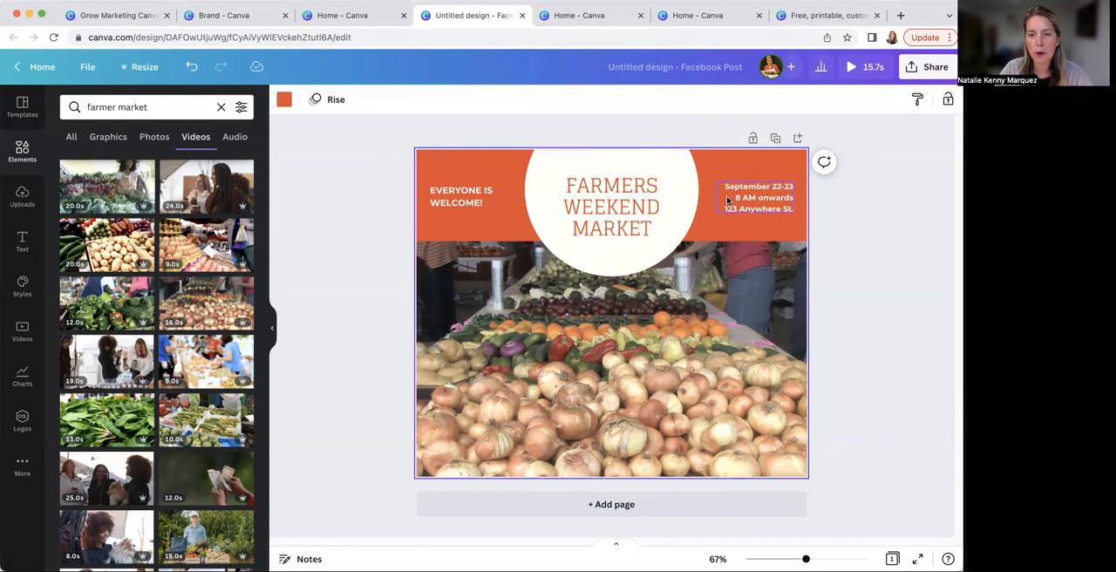
left_click(727, 201)
left_click(711, 168)
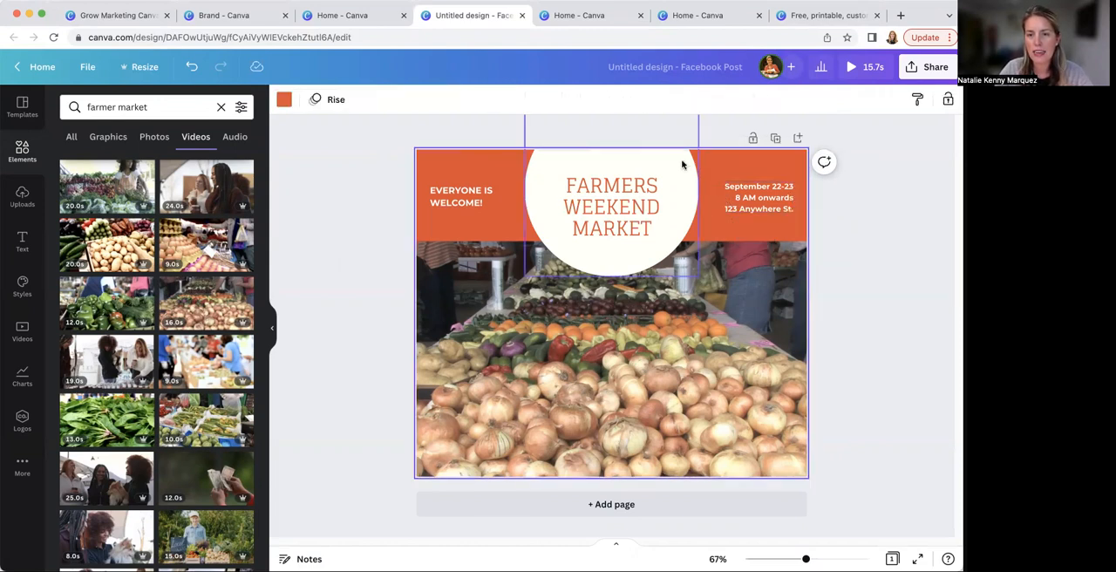
left_click(685, 166)
left_click(642, 198)
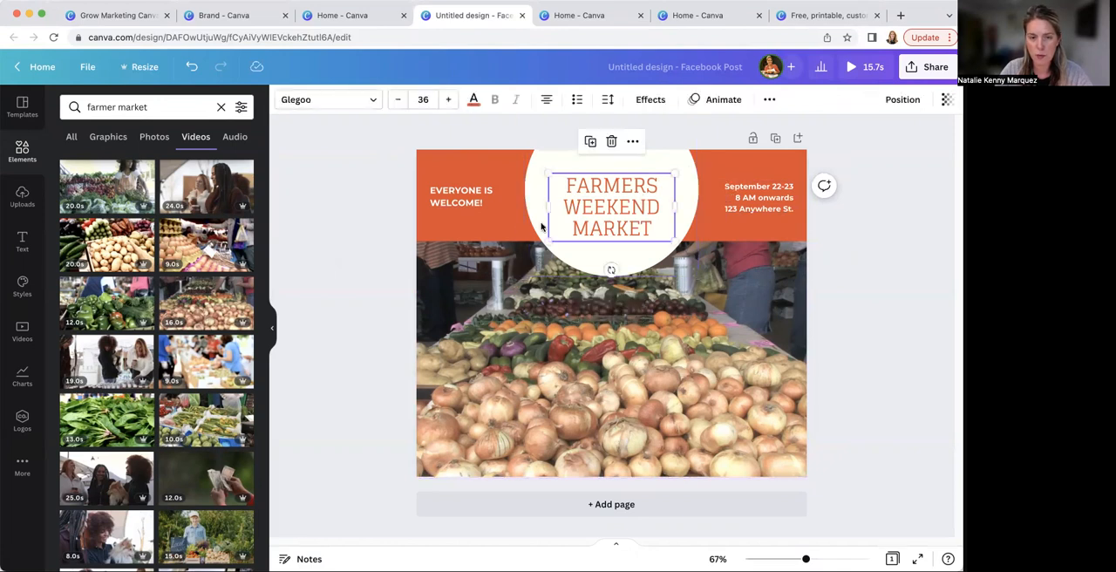
Try the Grow Marketing + Communications palette colors on the post's background and set it to the brand yellow
left_click(507, 232)
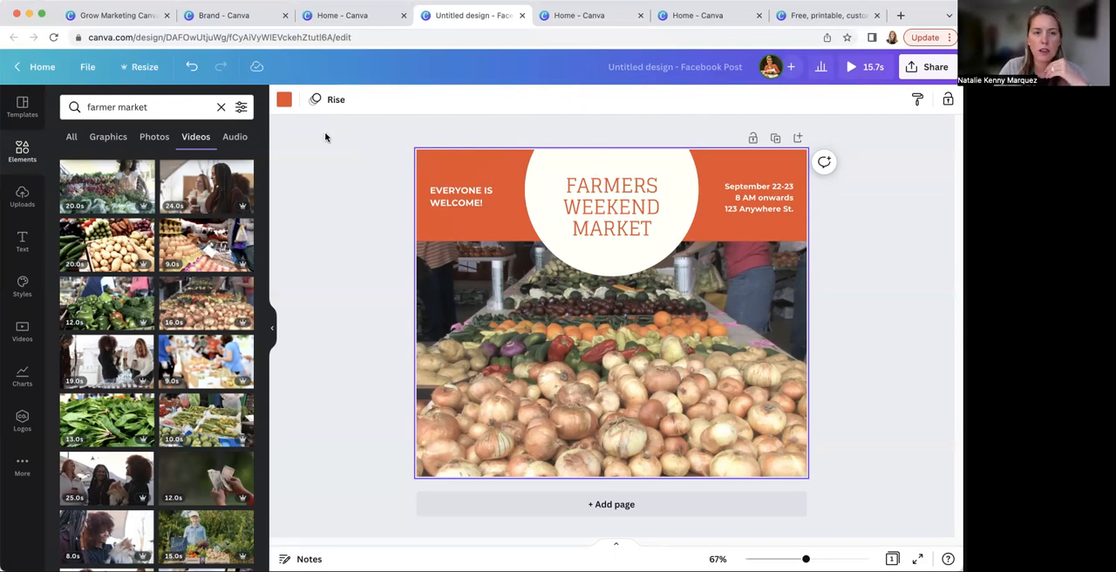
left_click(284, 100)
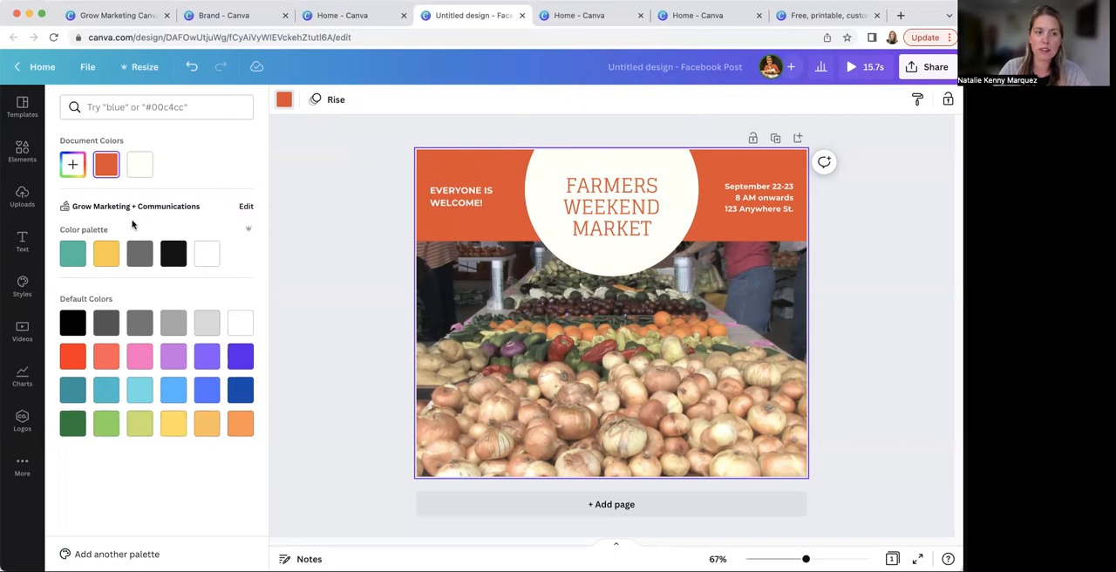
left_click(76, 256)
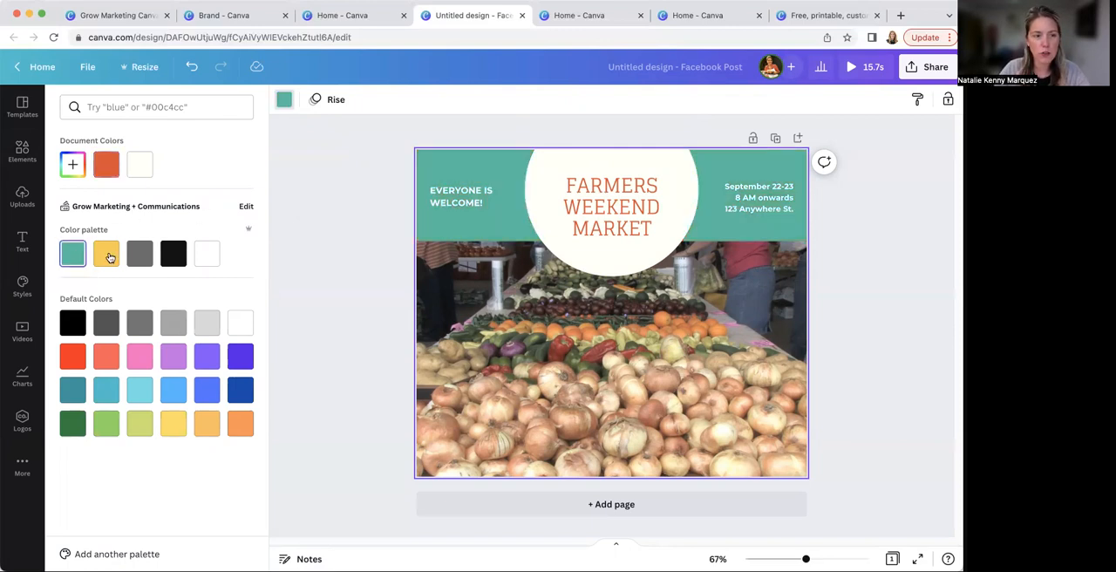
left_click(106, 253)
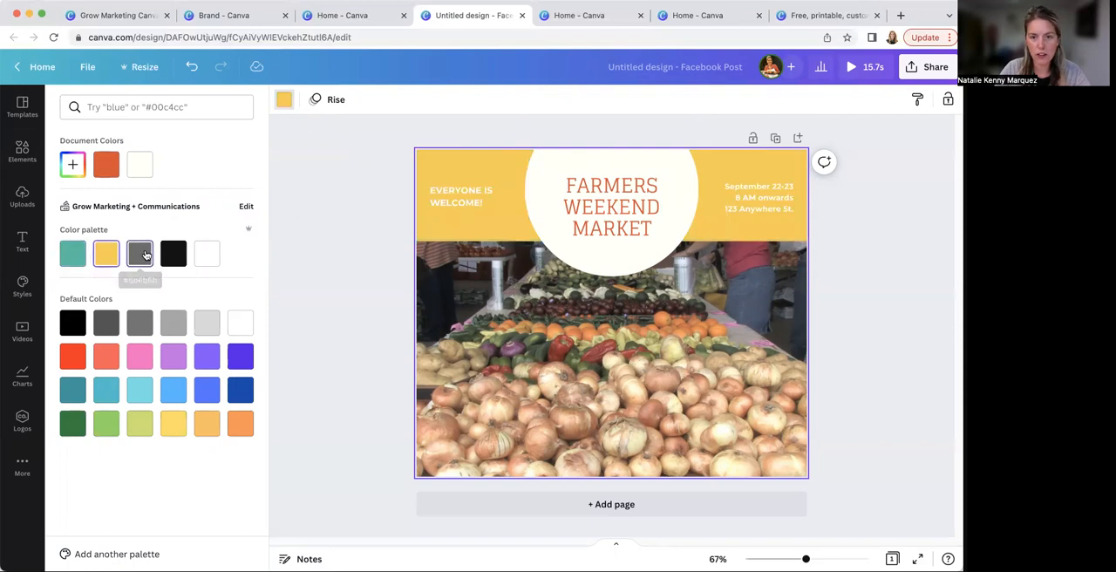
left_click(143, 255)
left_click(172, 262)
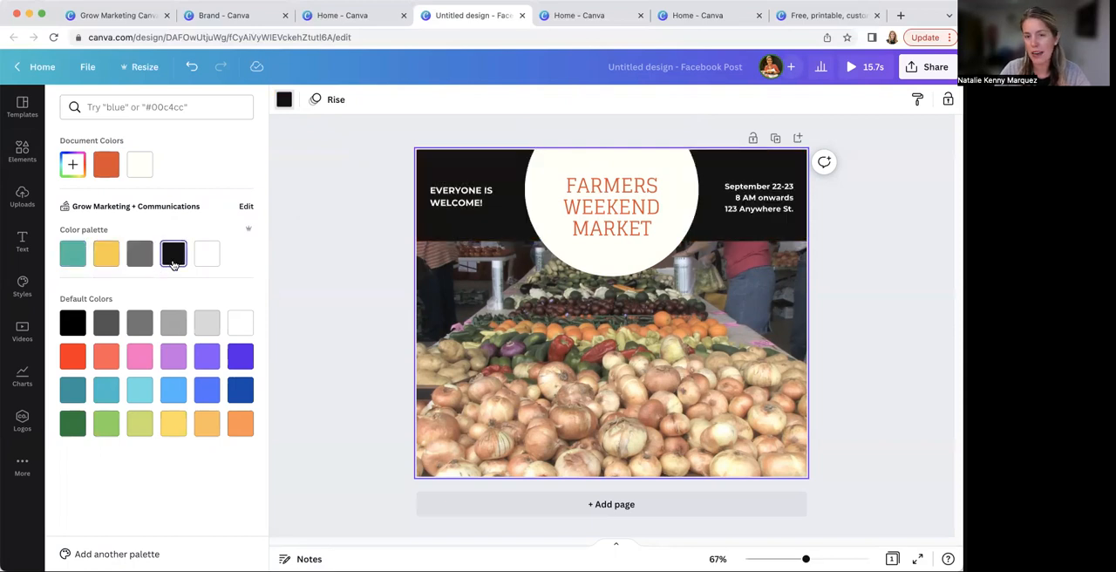
left_click(206, 254)
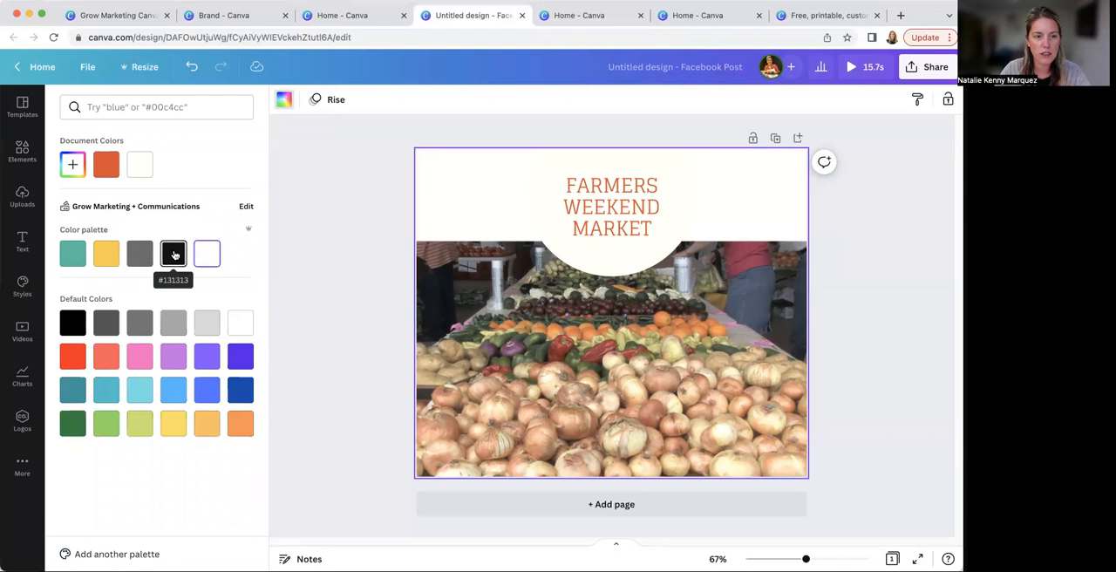
left_click(174, 255)
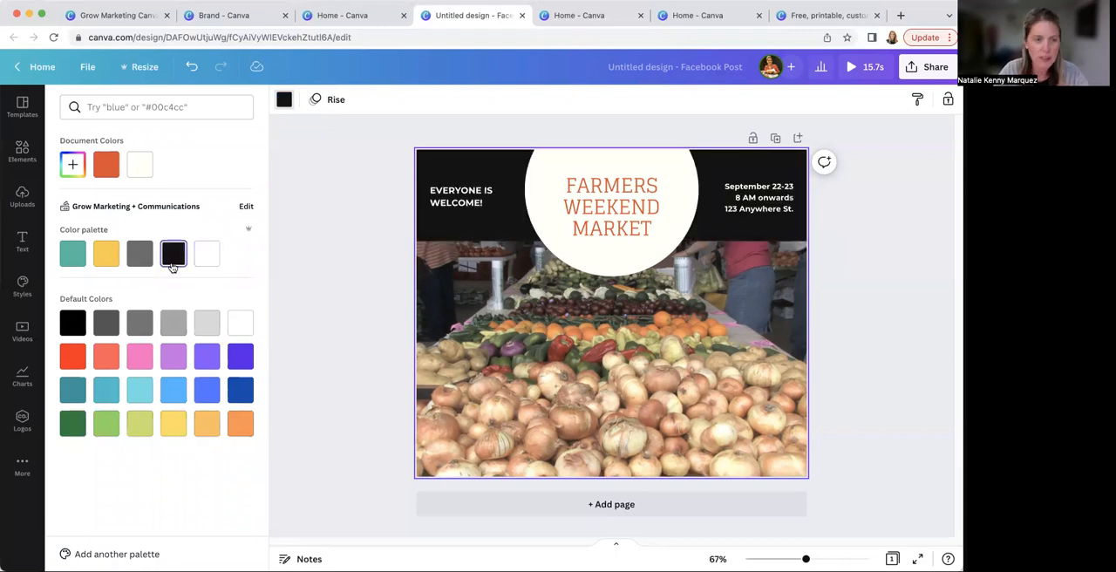
left_click(107, 255)
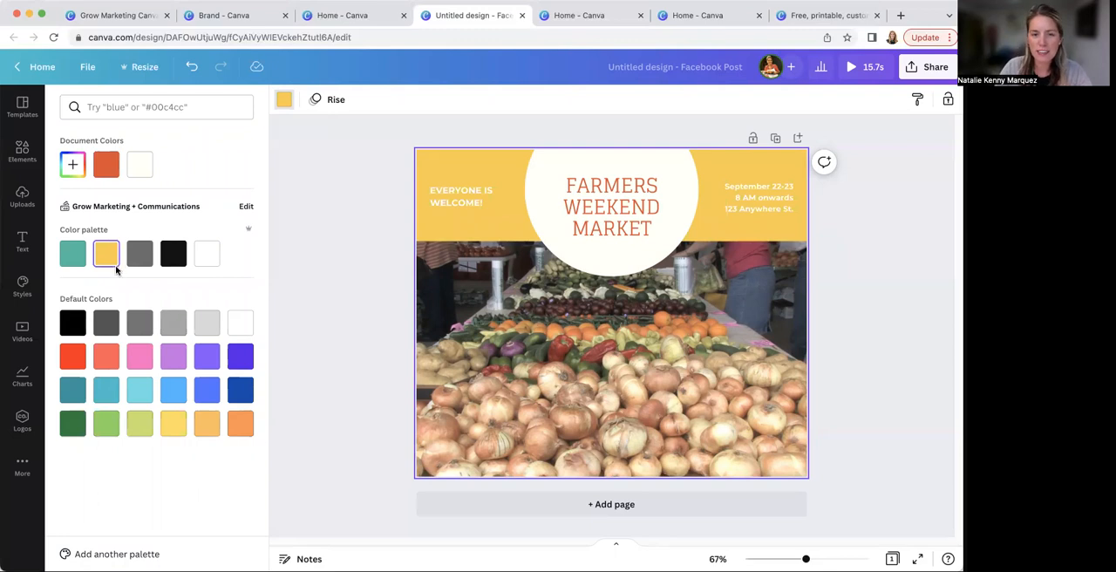
Set the "EVERYONE IS WELCOME!" text and the date and address text to the brand font League Spartan
left_click(462, 198)
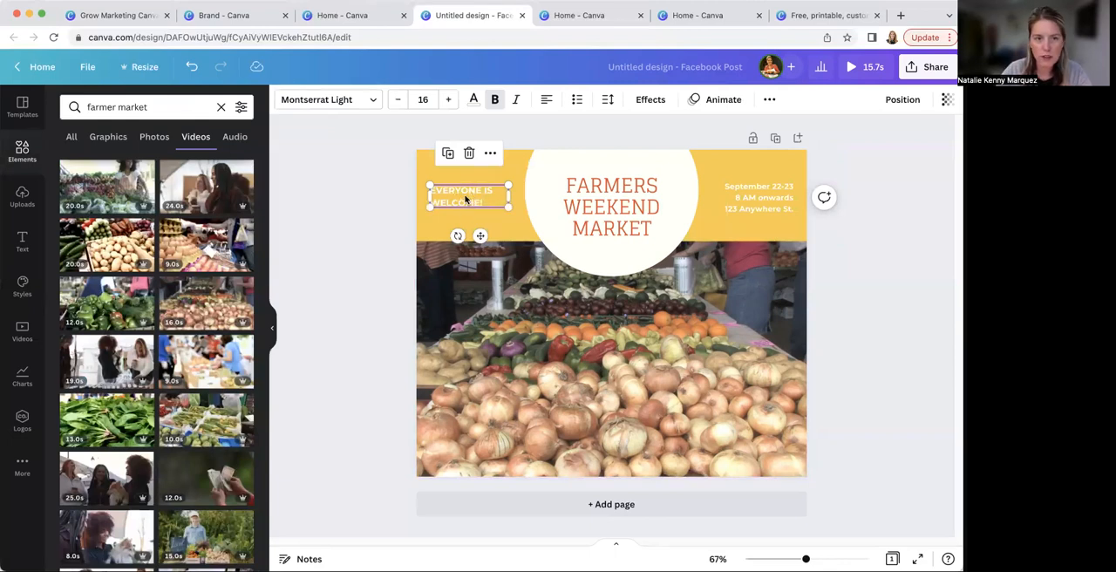
left_click(411, 206)
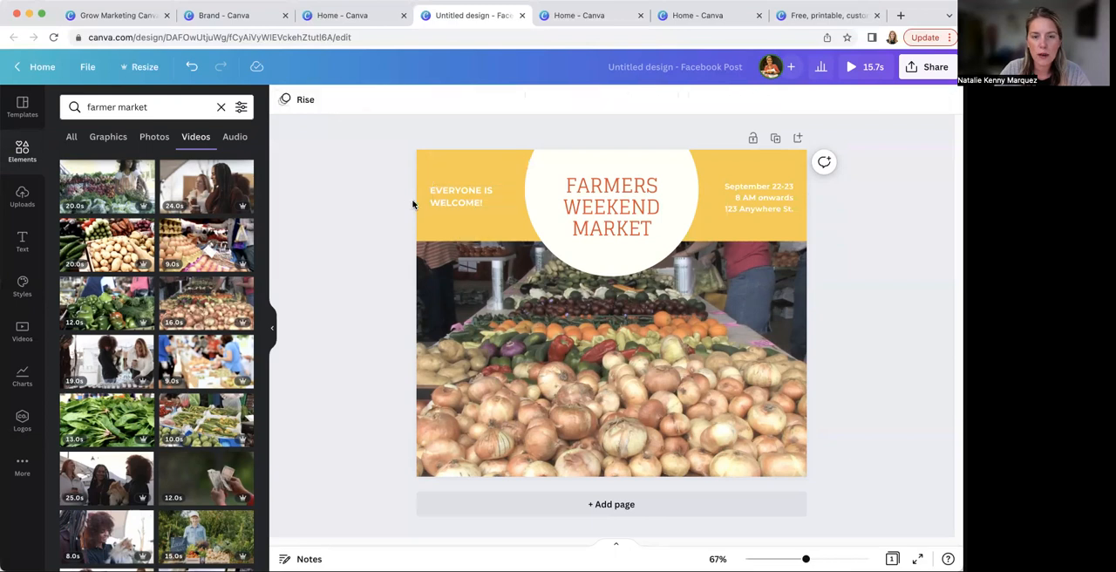
left_click(462, 197)
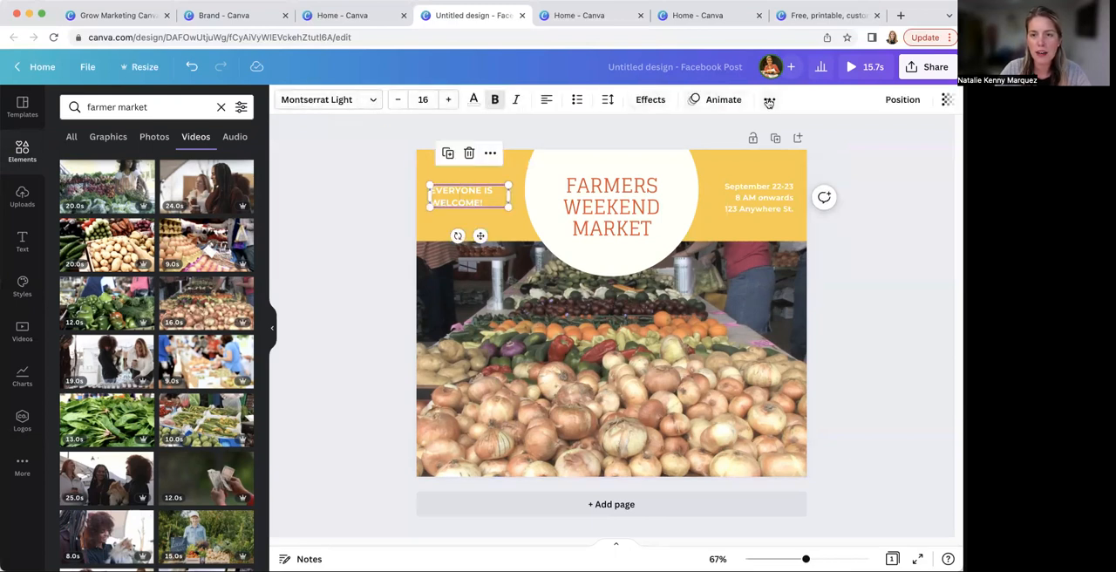
left_click(374, 102)
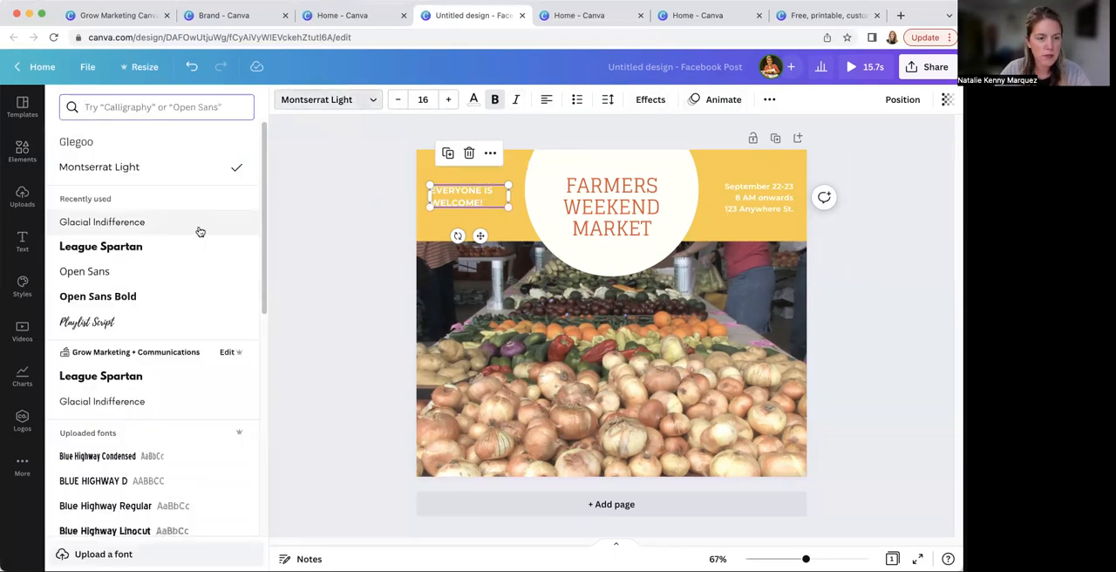
left_click(124, 377)
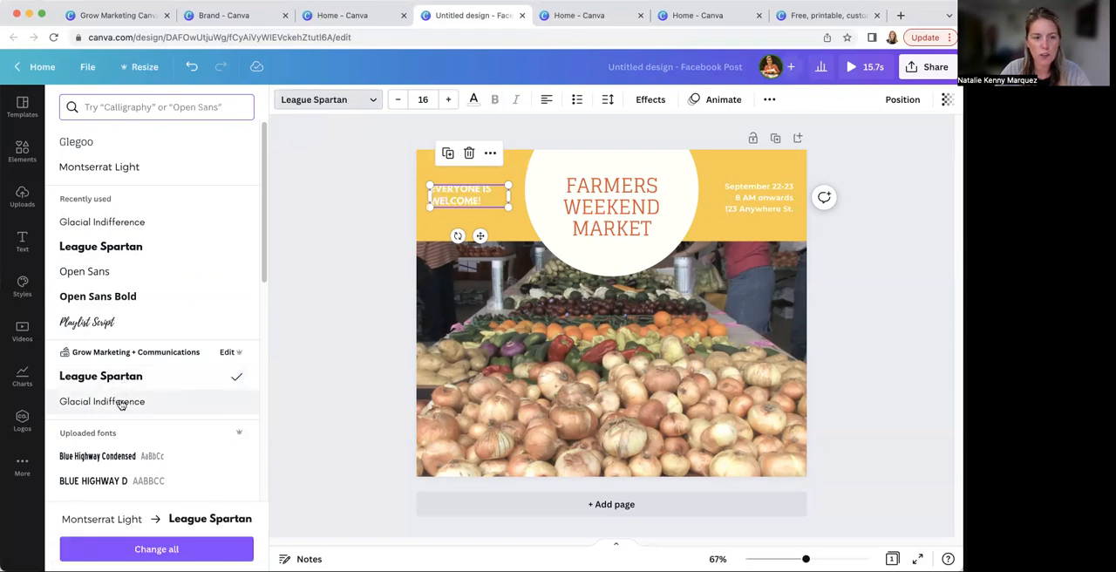
left_click(781, 202)
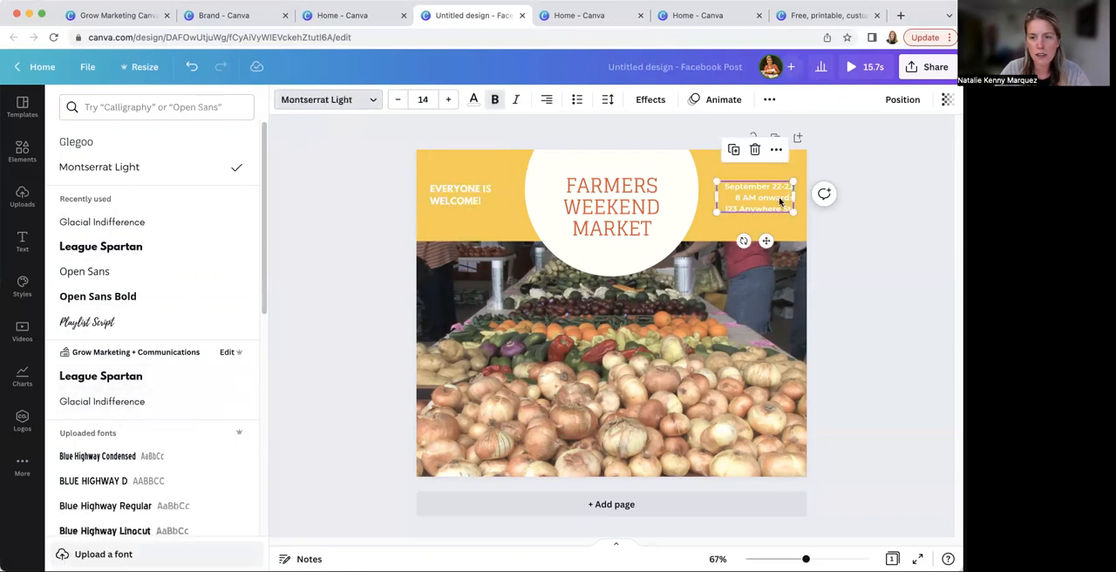
left_click(119, 376)
Change the "FARMERS WEEKEND MARKET" title to the brand font League Spartan and color it the brand palette's black
left_click(553, 217)
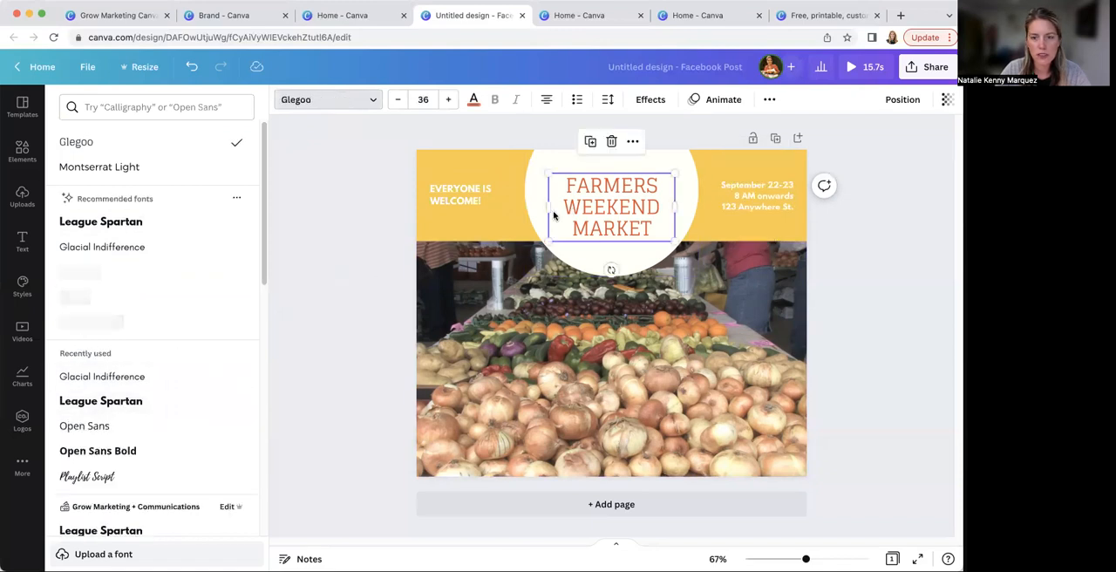
scroll(135, 489, "down", 3)
scroll(136, 483, "down", 2)
left_click(114, 364)
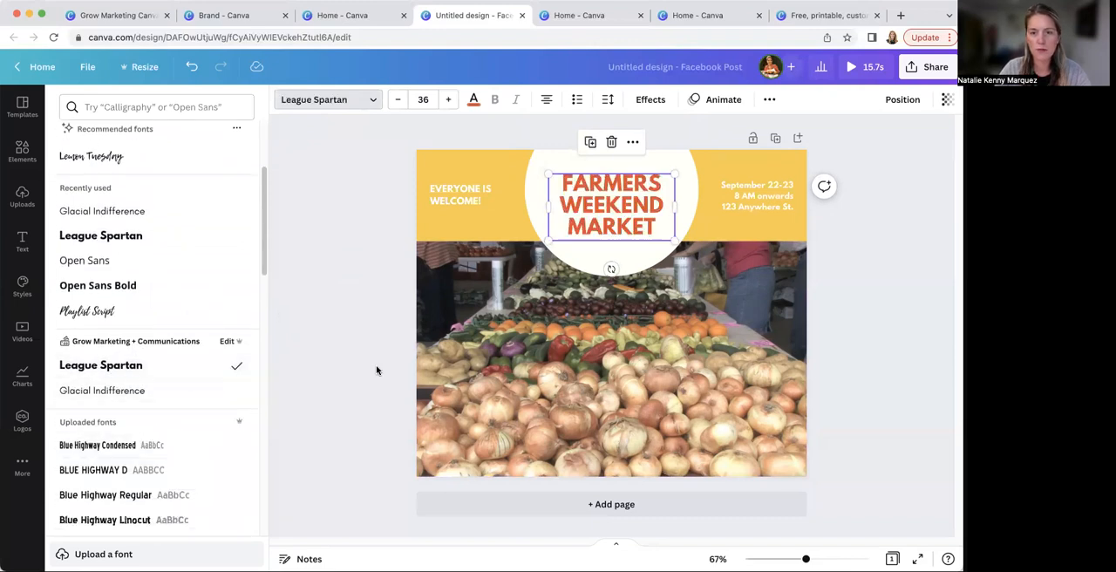
left_click(474, 99)
left_click(172, 253)
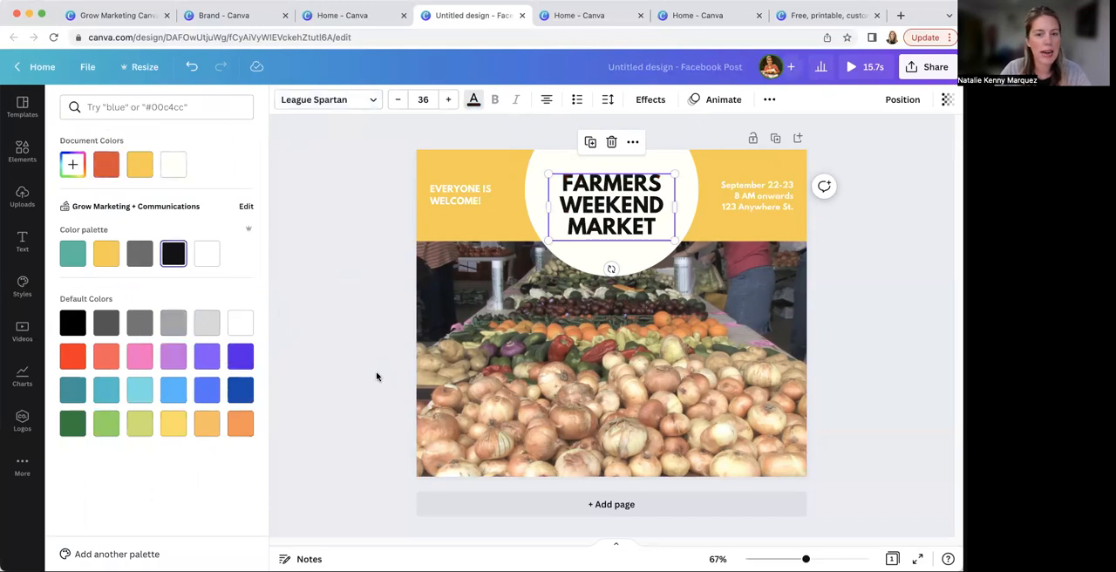
Recolor the circle behind the title with the white from the Grow Marketing + Communications palette
left_click(600, 272)
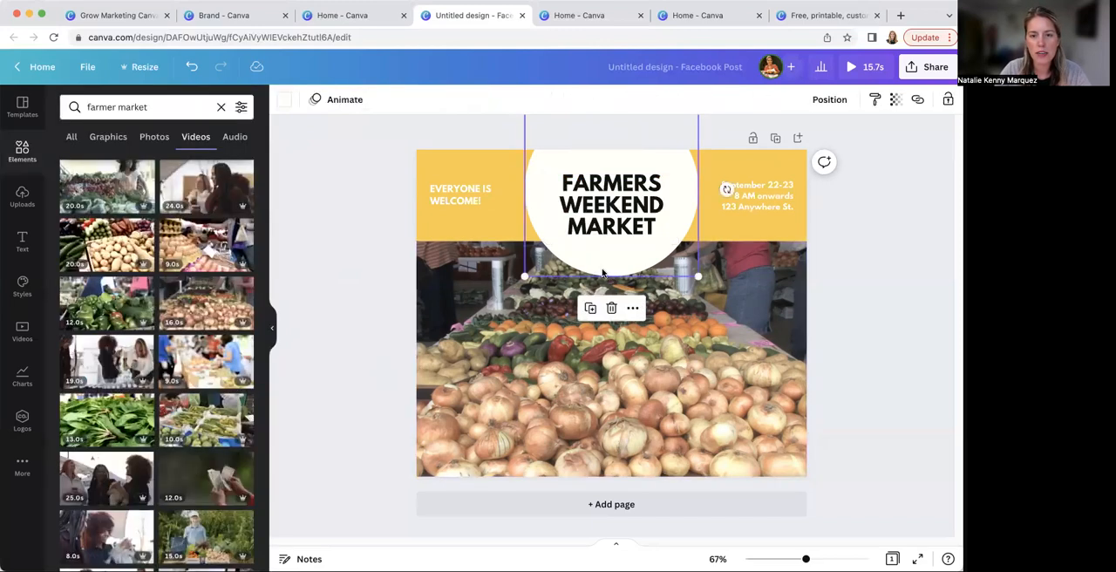
left_click(284, 99)
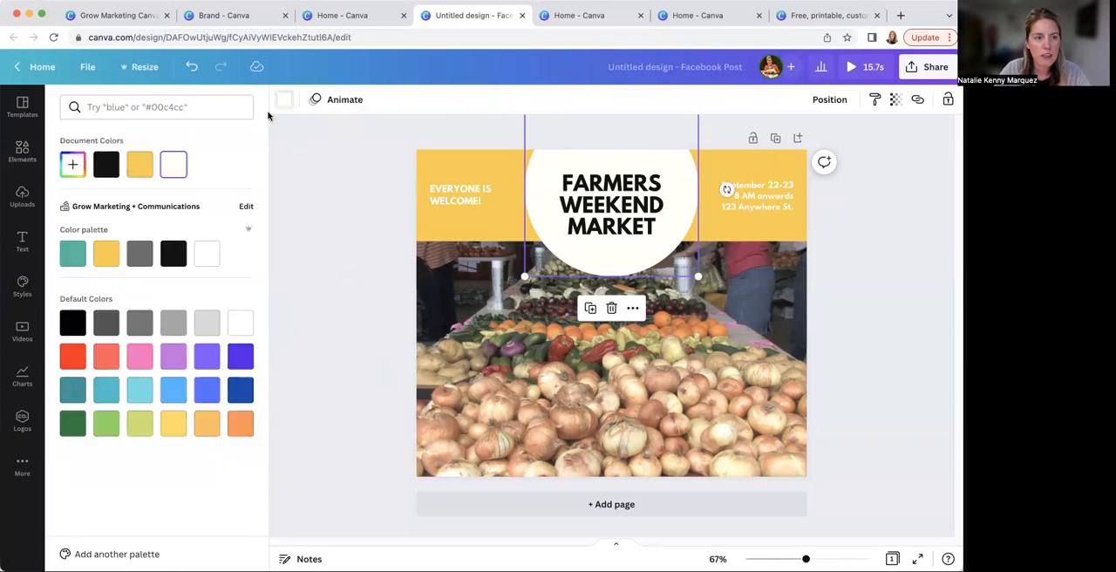
left_click(208, 255)
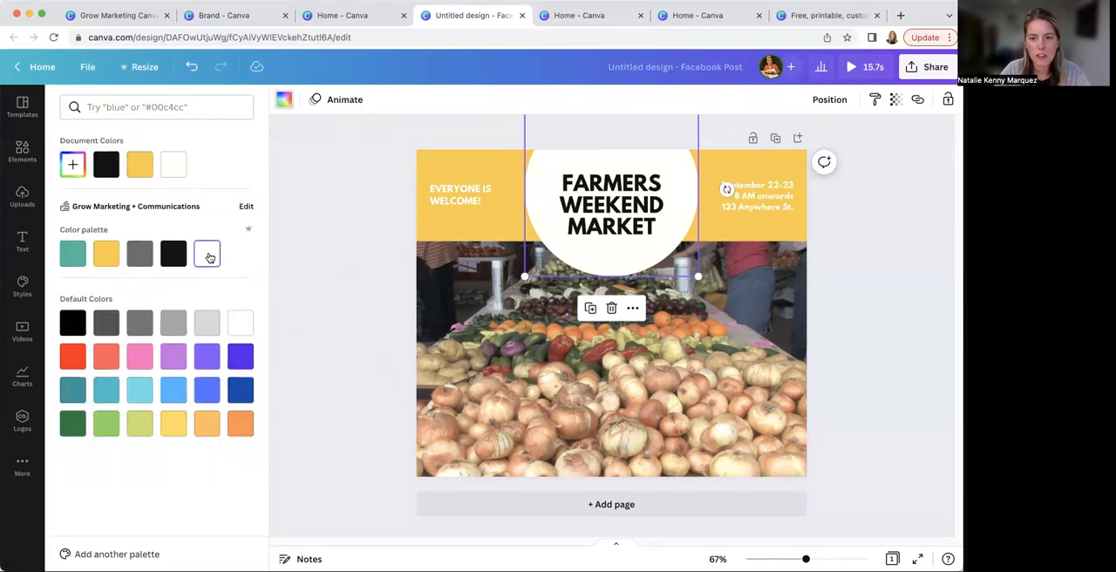
left_click(318, 245)
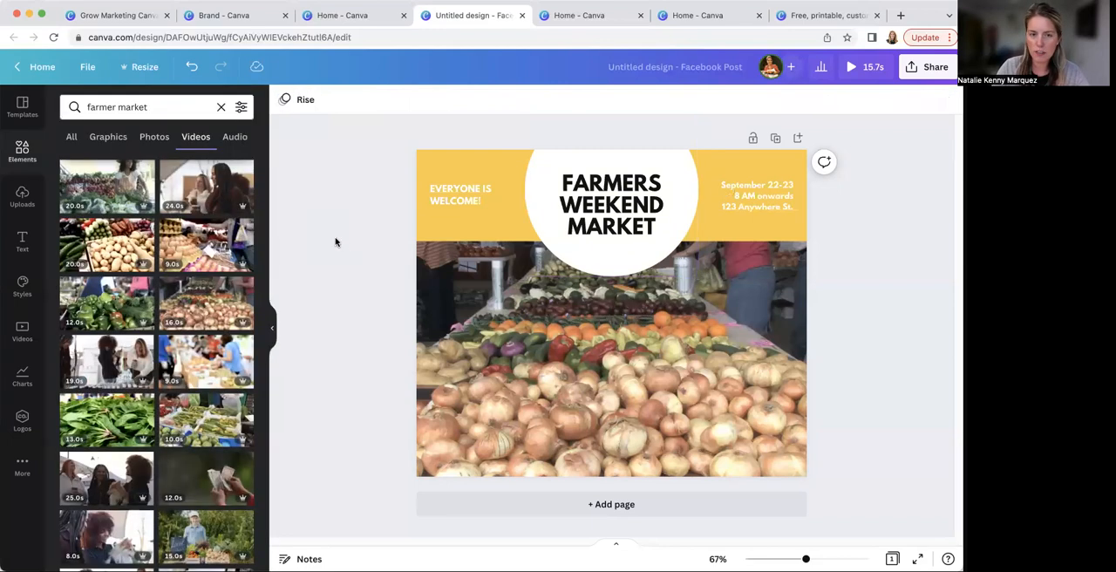
left_click(469, 196)
left_click(473, 100)
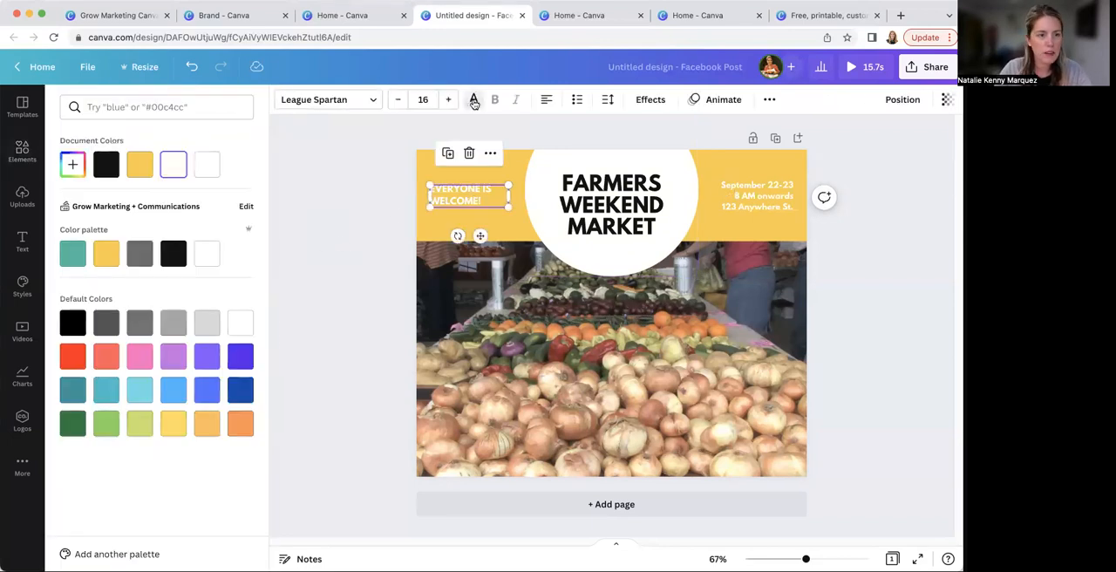
left_click(859, 316)
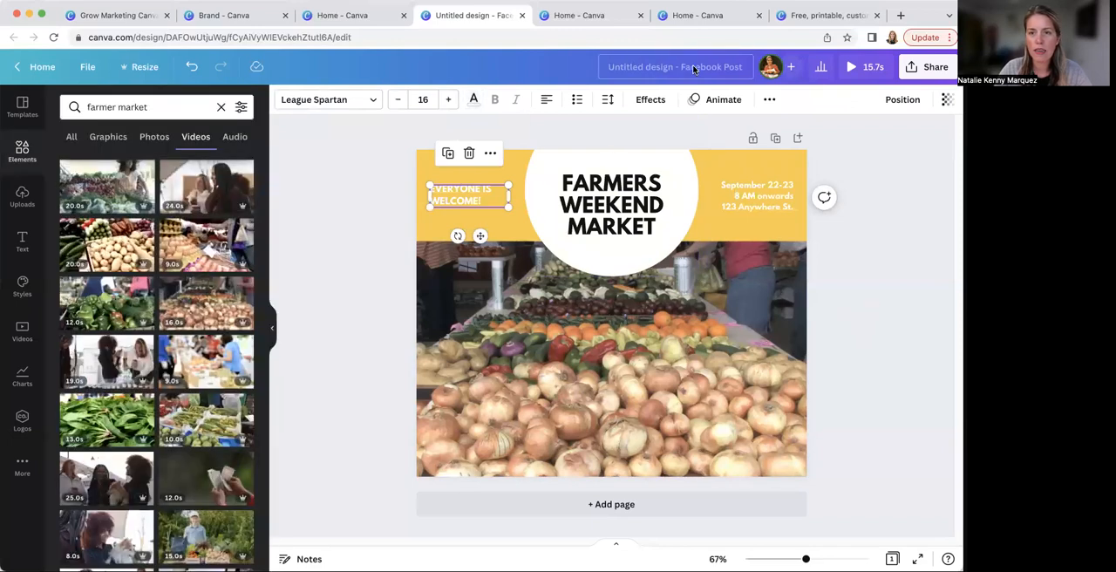
left_click(874, 215)
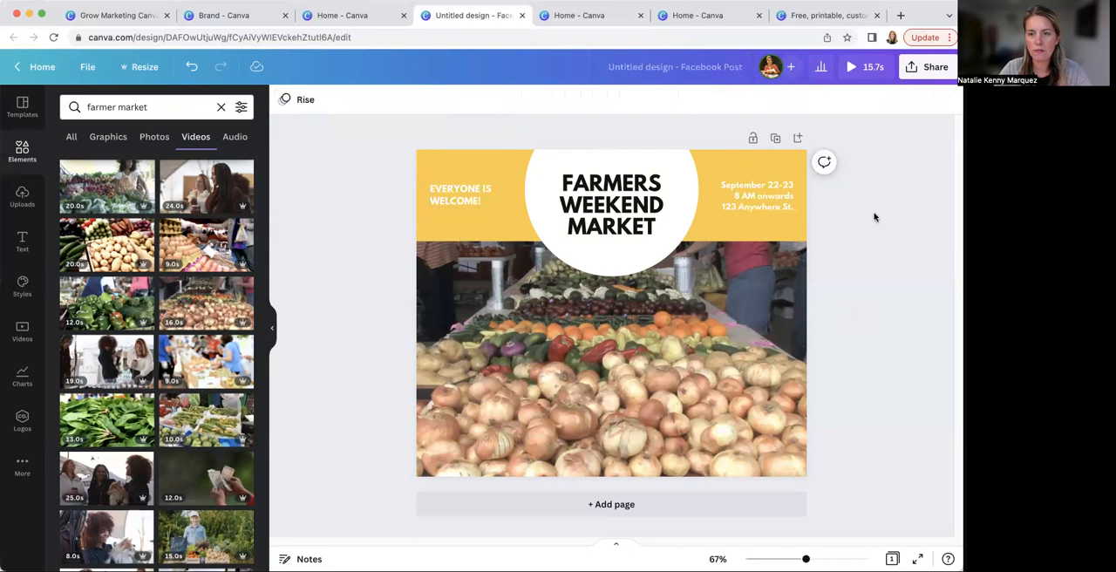
Rename the design as "Example Facebook Post - Video"
left_click(679, 67)
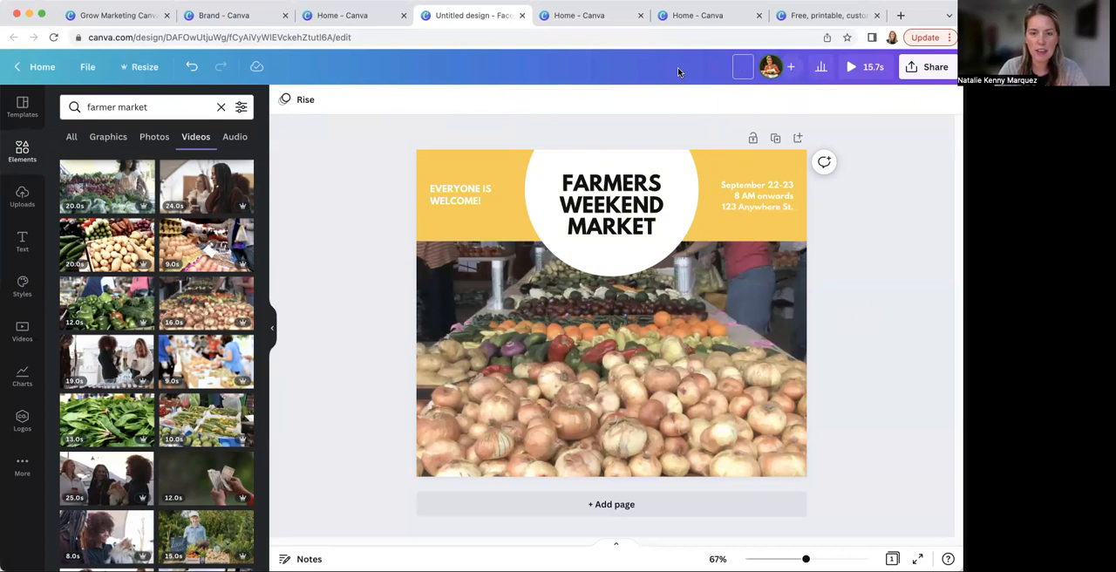
type("Example")
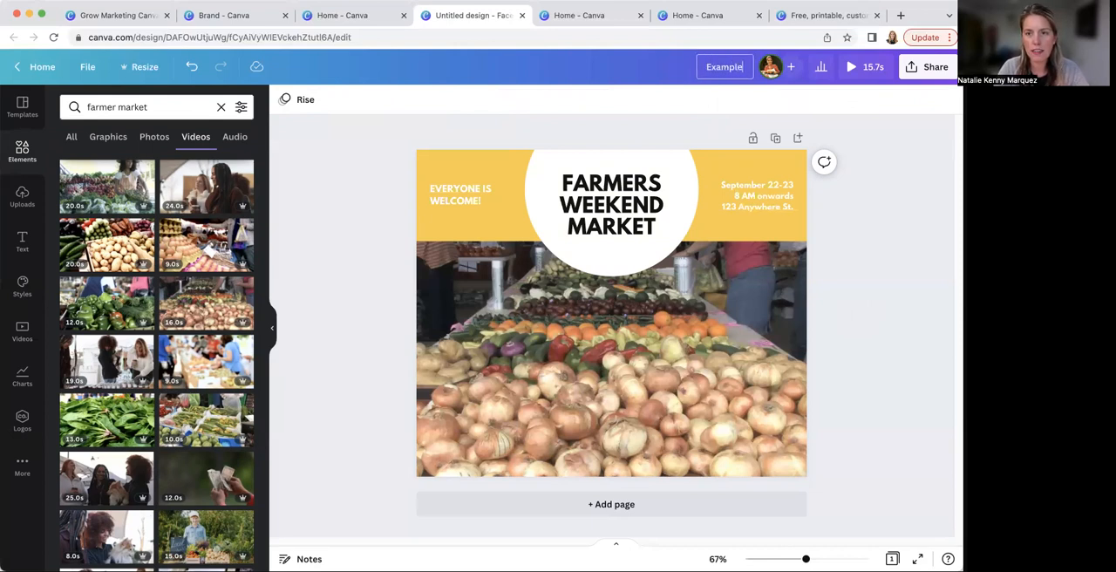
type(" Facebook Post -")
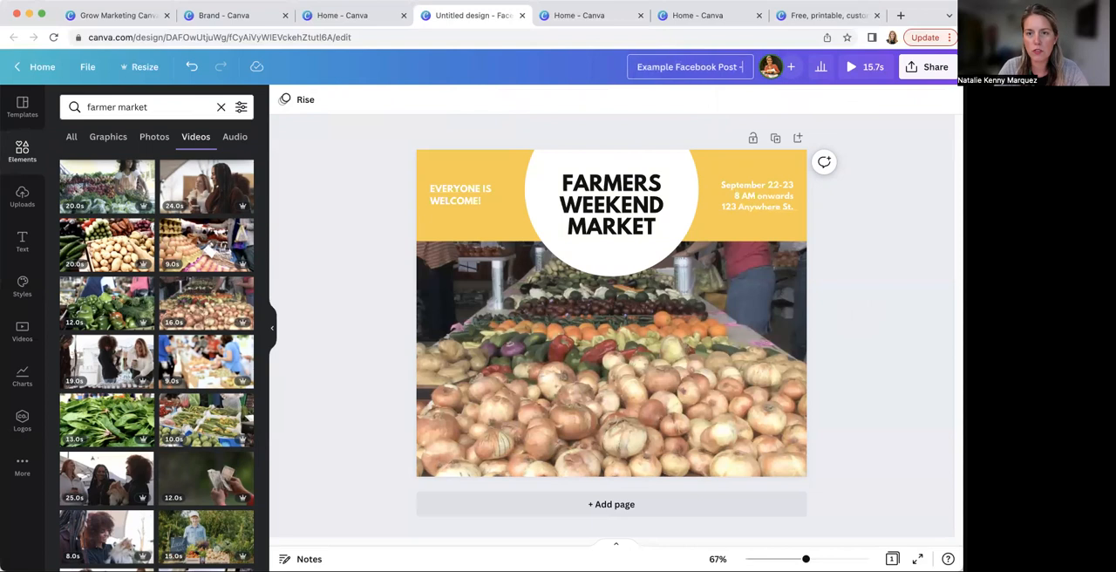
type(" Video")
key("Return")
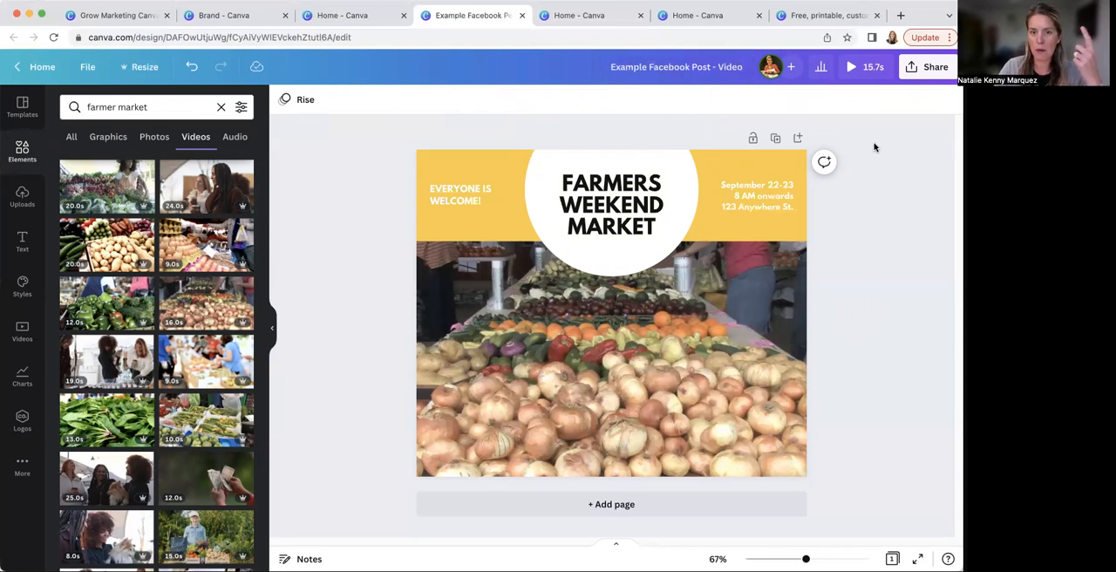
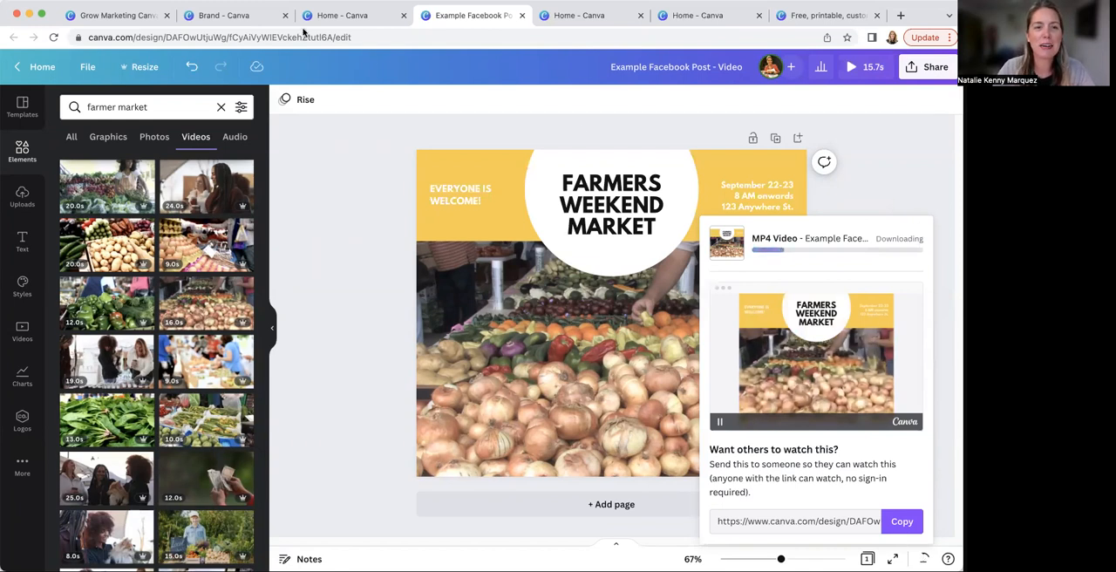
Review the Social Media Graphics slide in the presentation, return to the Facebook post design and dismiss its download notice
left_click(120, 17)
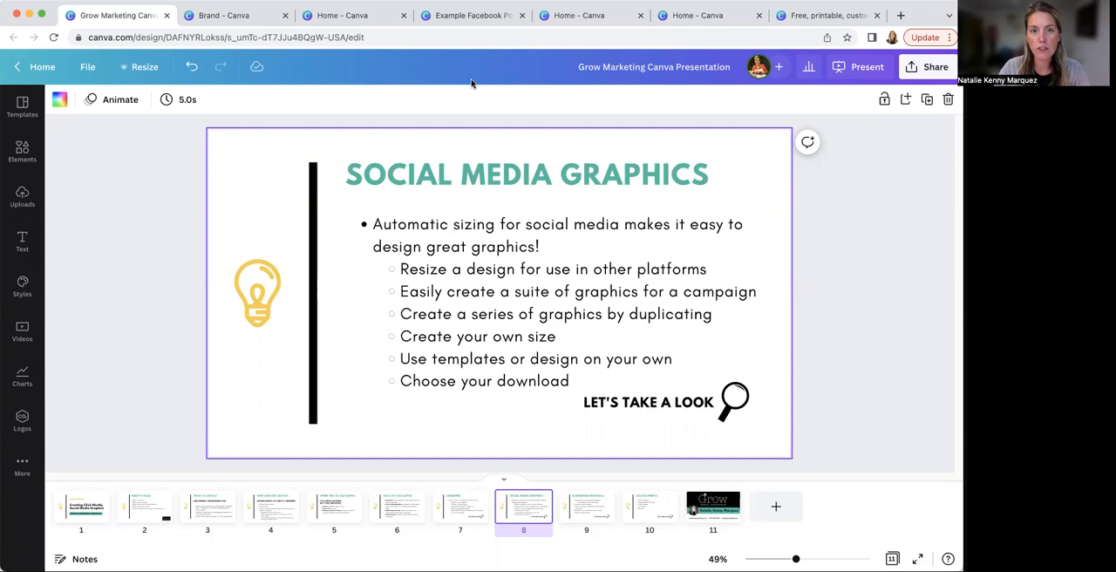
left_click(477, 17)
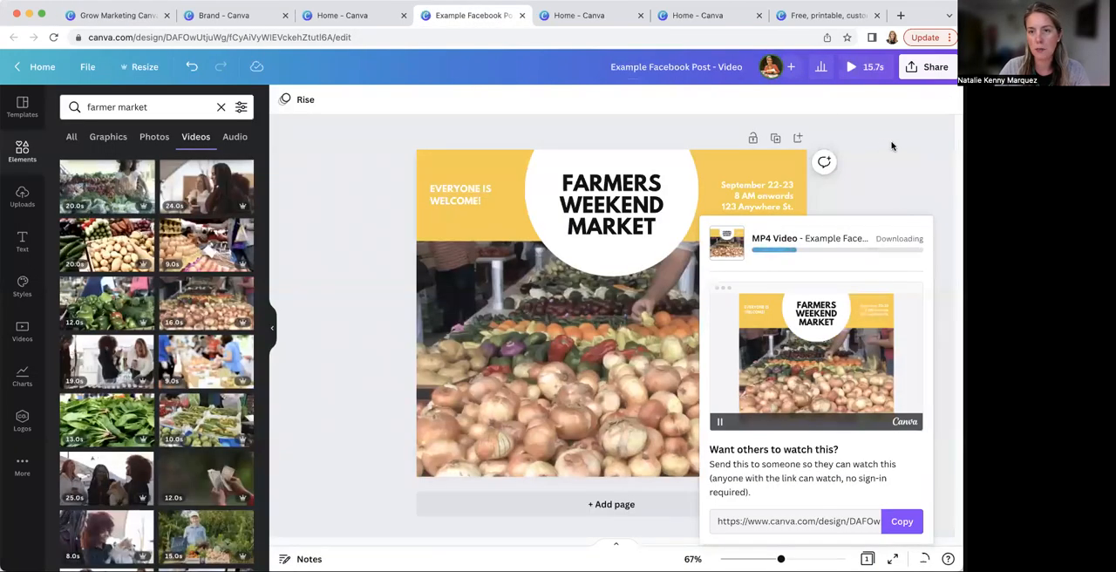
left_click(317, 136)
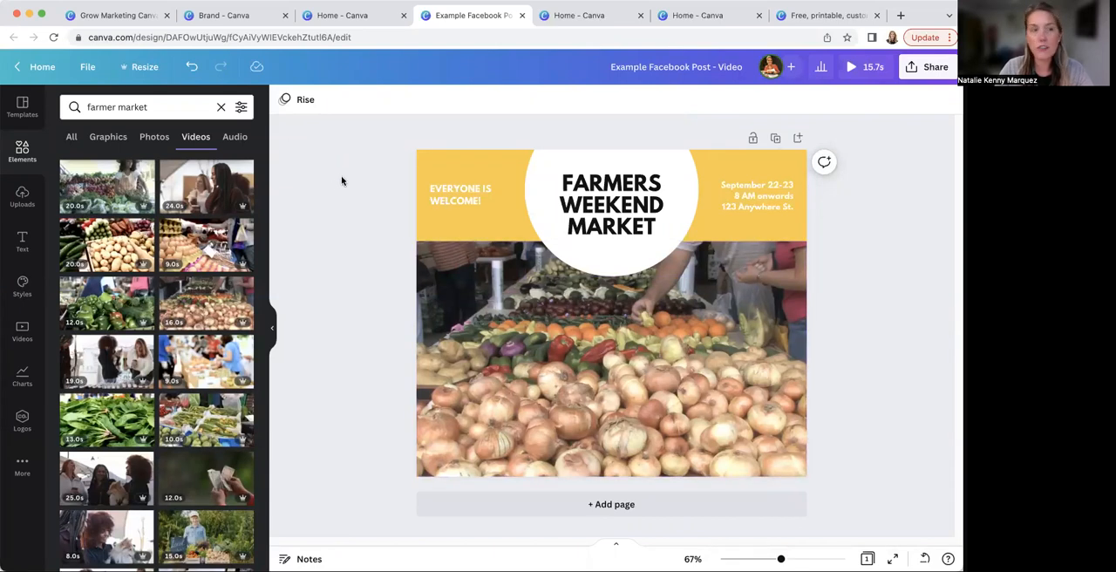
Create a resized copy of the Facebook post in the Instagram Post Video format
left_click(142, 73)
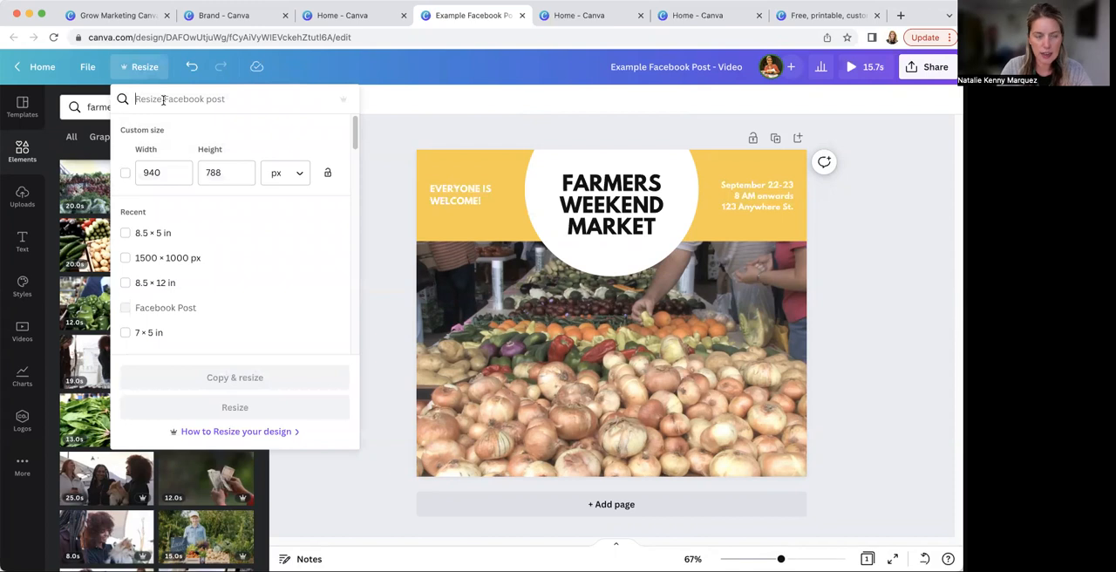
type("instagram")
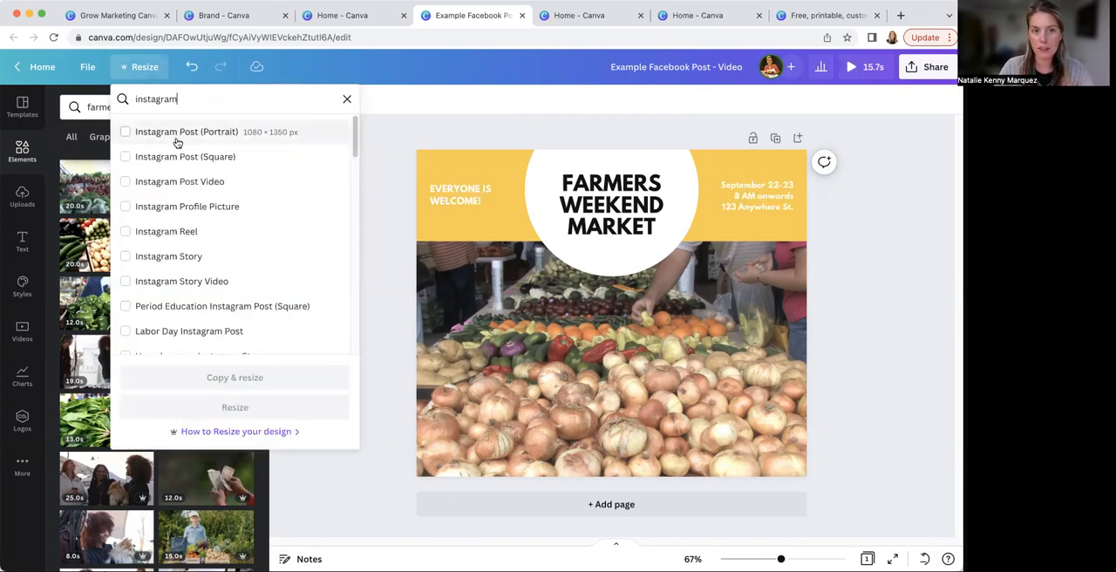
left_click(174, 184)
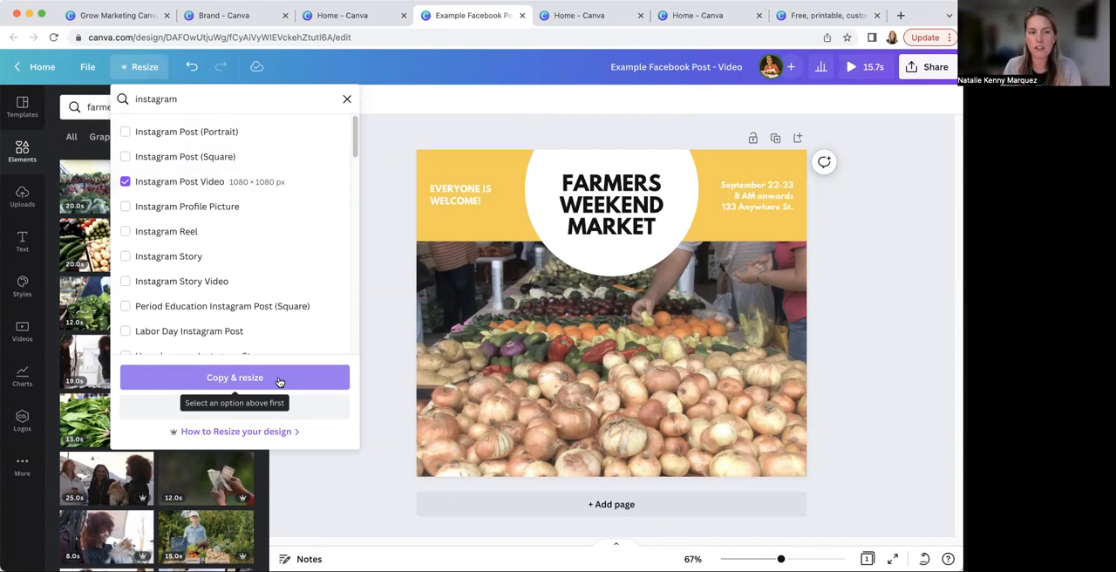
left_click(279, 380)
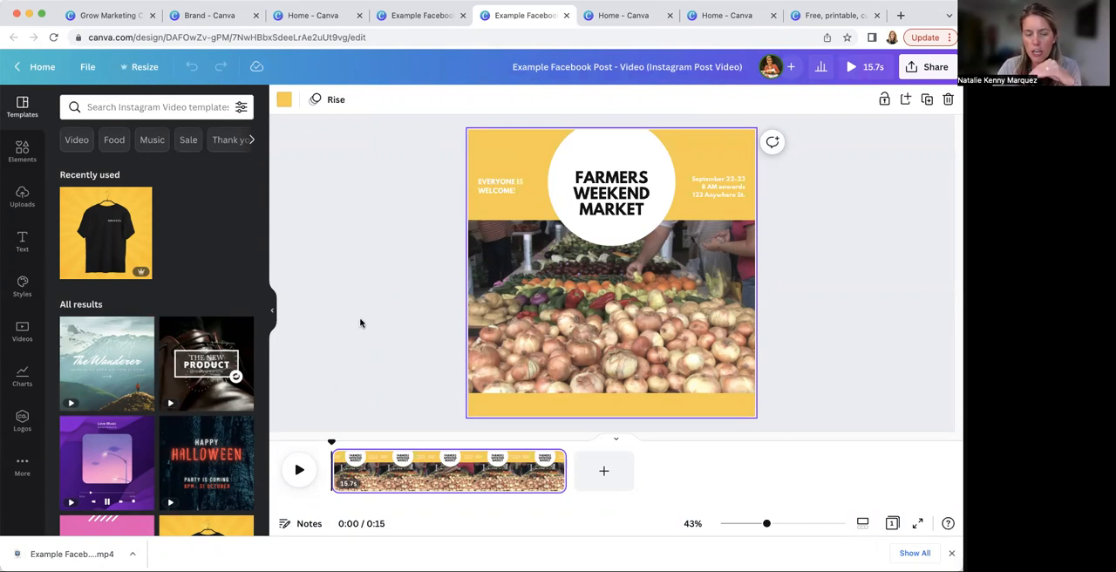
Stretch the market video downward to fill the page to its bottom edge
left_click(554, 333)
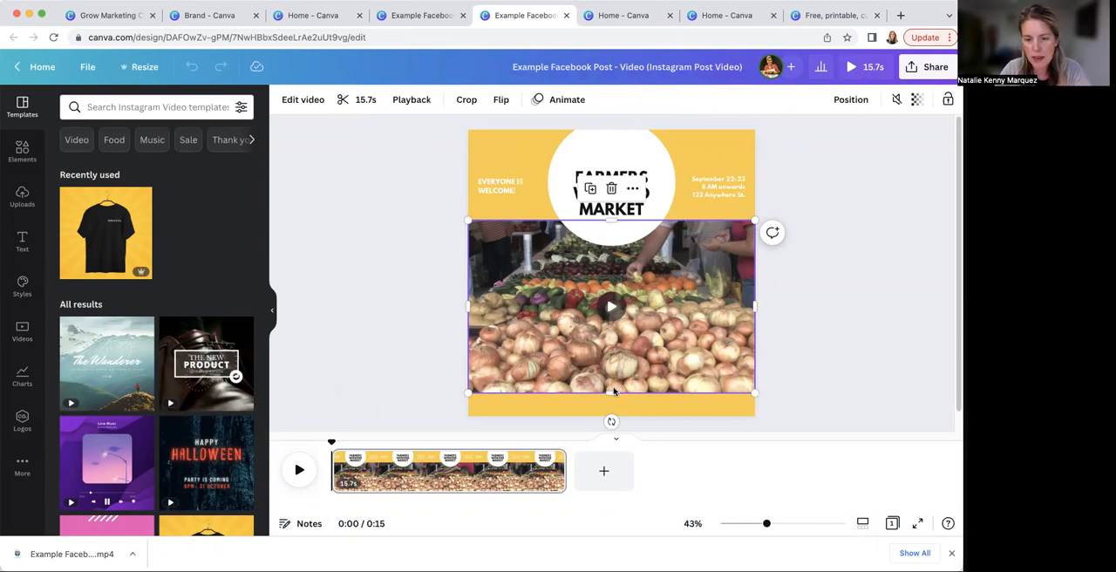
left_click_drag(610, 398, 608, 416)
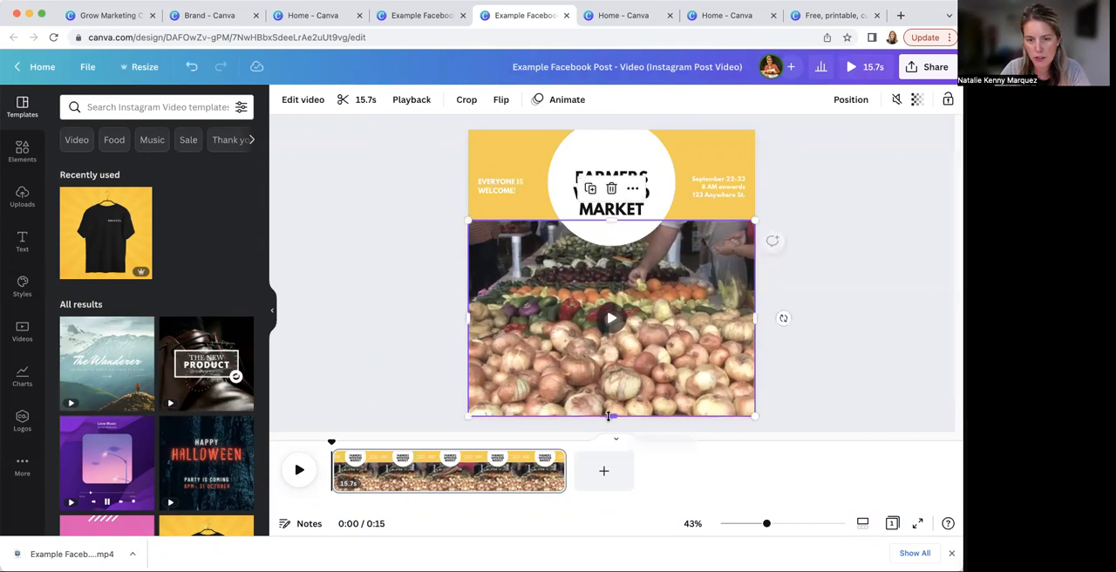
Enlarge the "FARMERS WEEKEND MARKET" title to a font size of about 60.8 and center it in the white circle
left_click(652, 206)
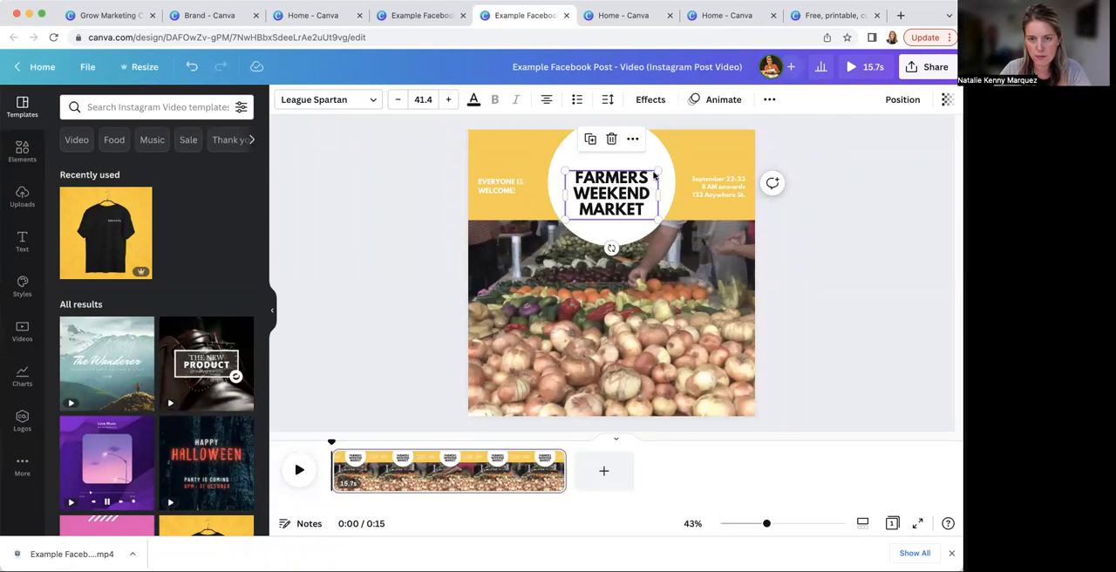
left_click_drag(654, 175, 697, 136)
left_click_drag(639, 177, 620, 176)
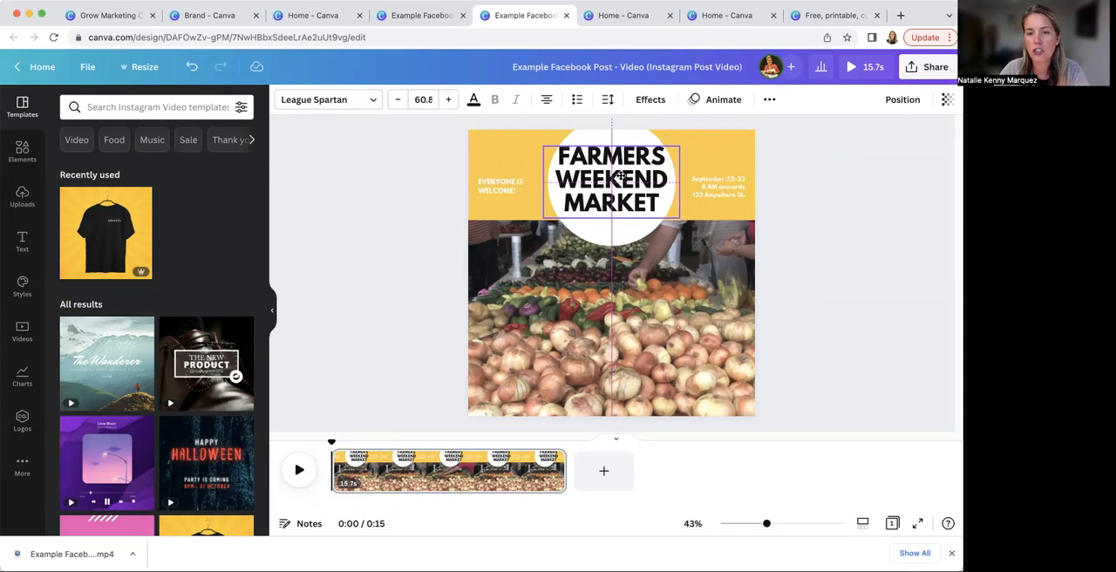
left_click_drag(620, 177, 619, 181)
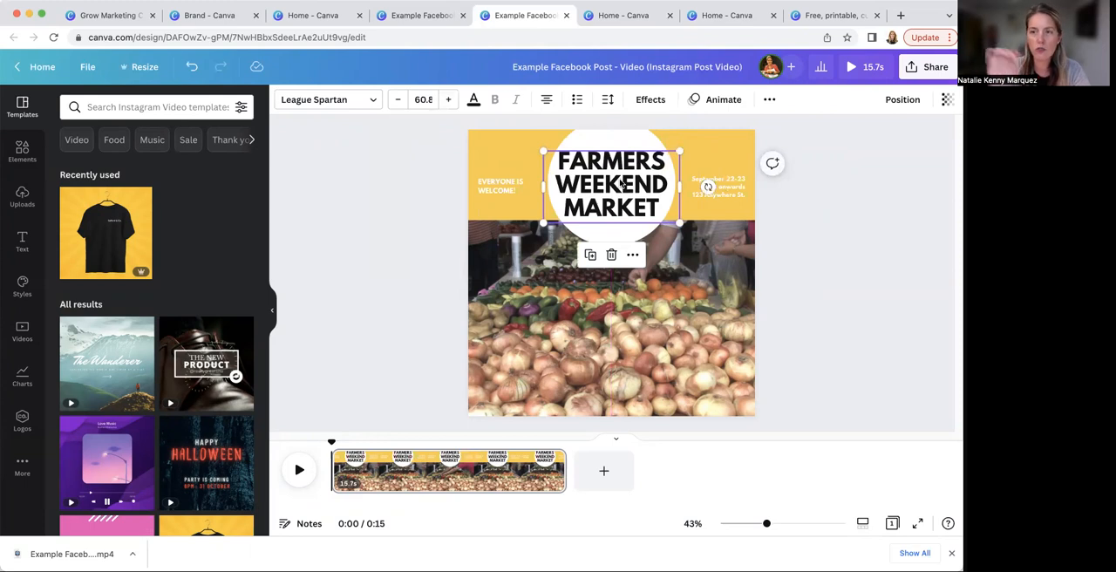
Increase the "EVERYONE IS WELCOME!" text to font size 22.4
left_click(499, 188)
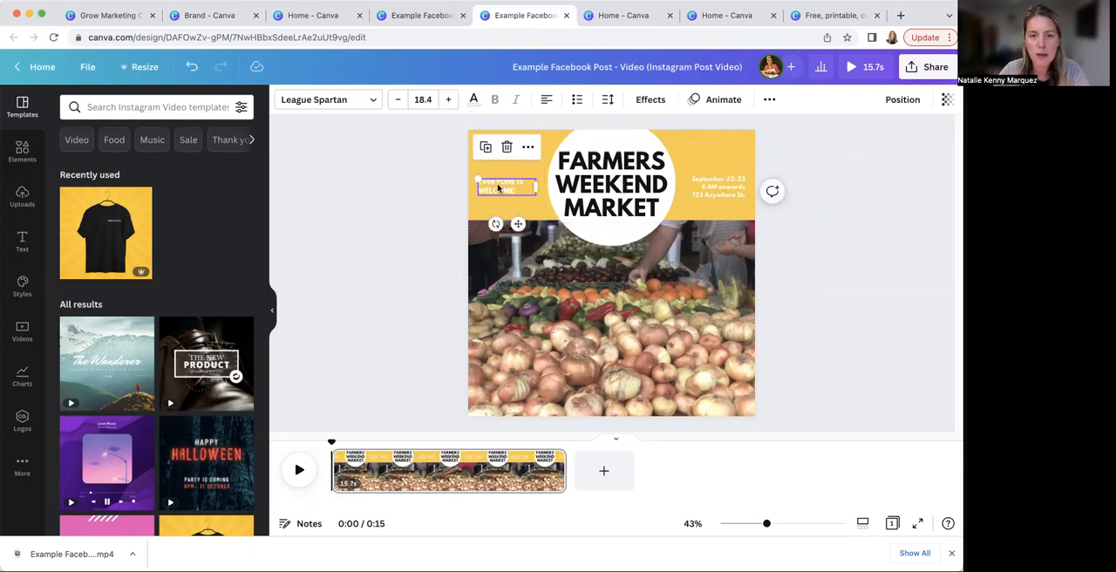
left_click(449, 100)
left_click(449, 99)
Increase the date and address text to font size 20.1, widen its box to fit three lines and align it with the title
left_click(449, 99)
left_click(448, 100)
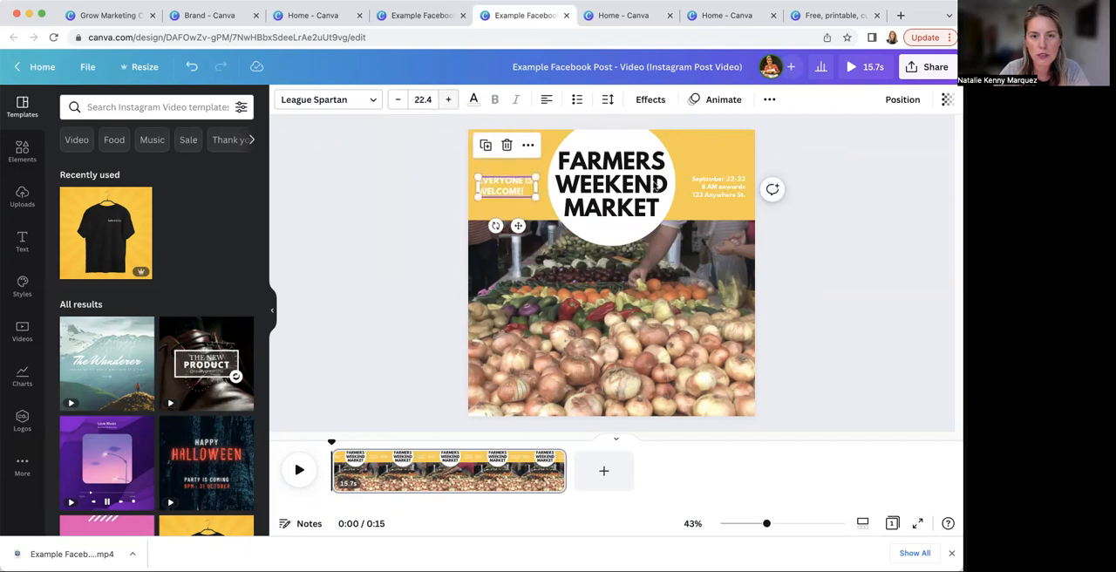
left_click(715, 186)
left_click(448, 99)
left_click(449, 100)
left_click(449, 99)
left_click(449, 100)
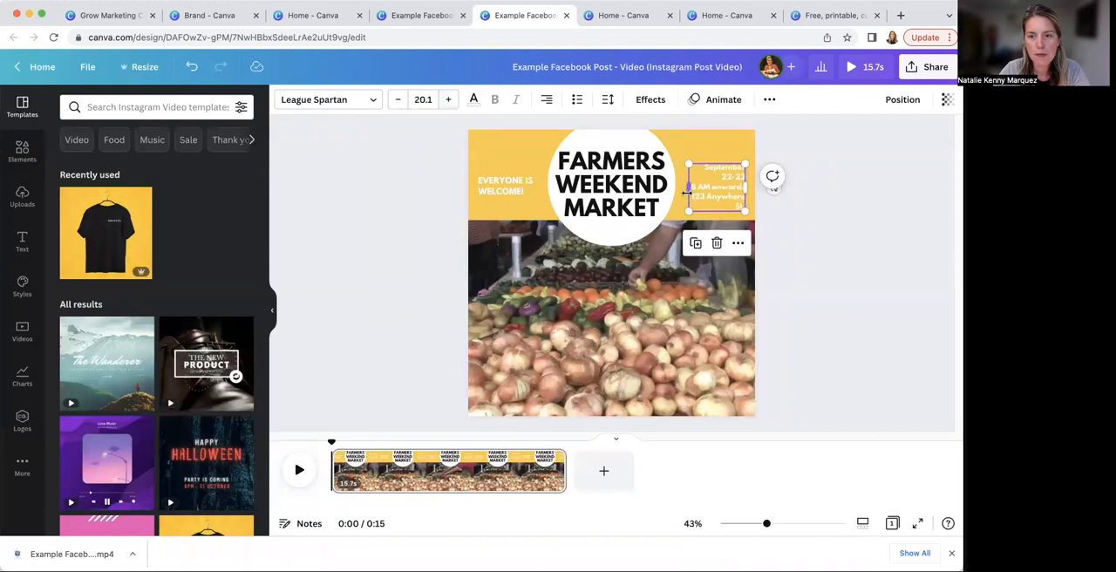
left_click_drag(689, 188, 728, 184)
left_click(759, 204)
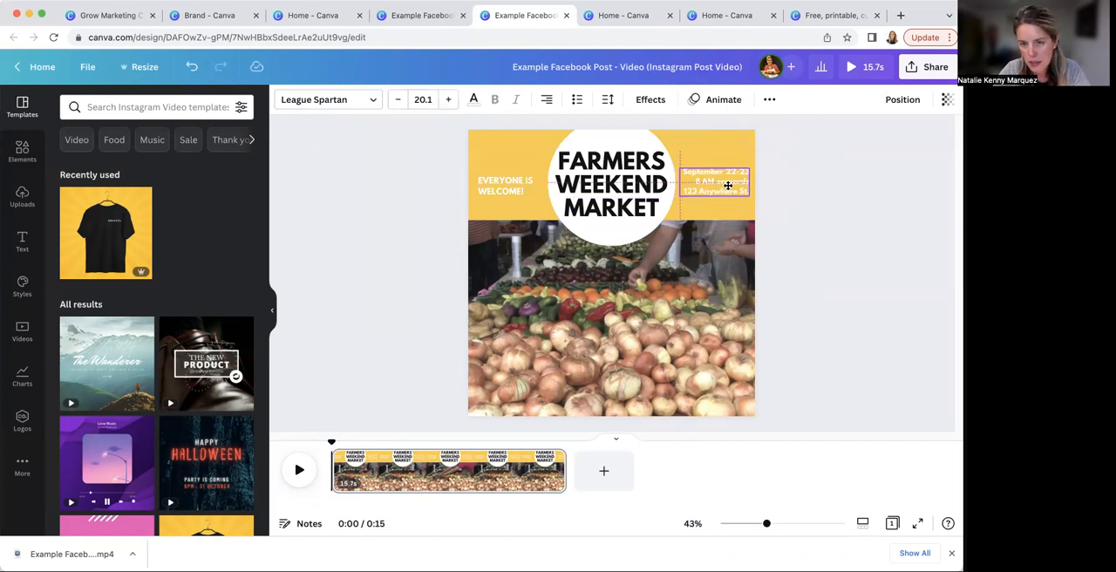
left_click_drag(727, 184, 726, 185)
Move the "EVERYONE IS WELCOME!" text into vertical alignment with the title and the date and address text
left_click(511, 186)
left_click_drag(511, 186, 505, 183)
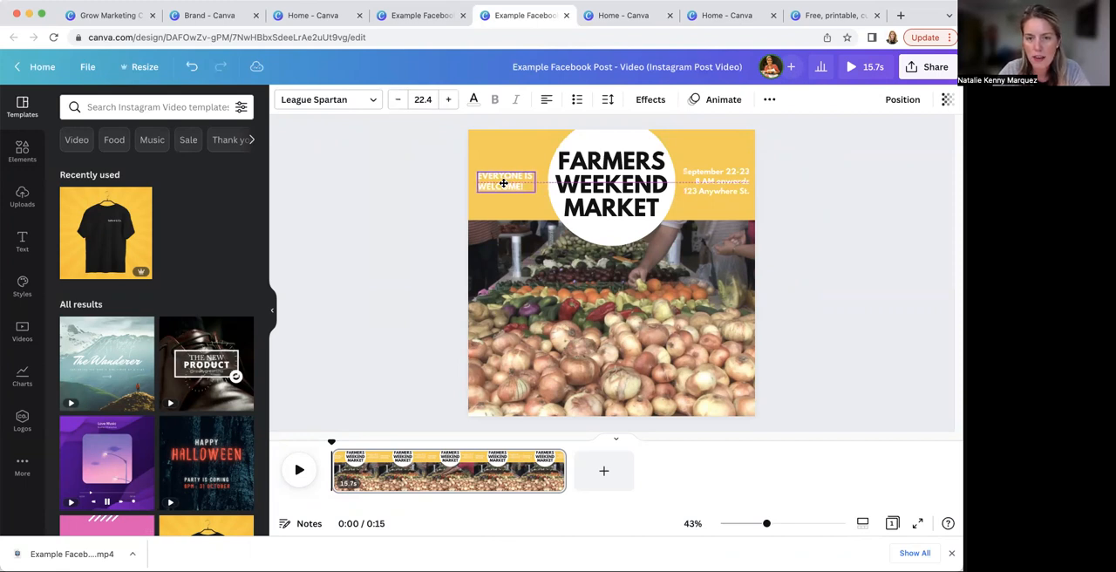
left_click(428, 216)
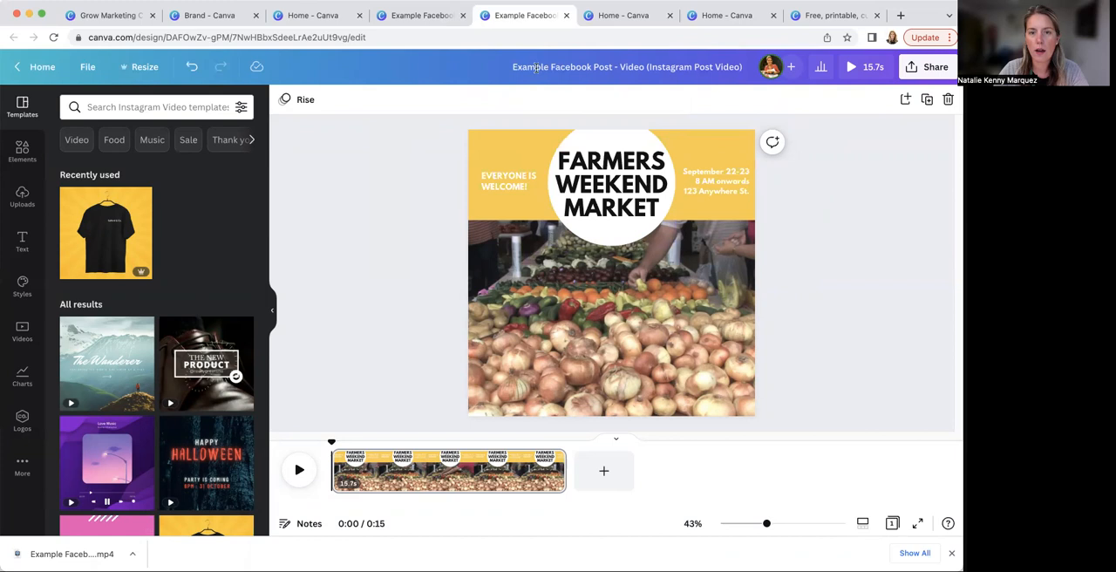
Rename the resized design as "Example Instagram Post Video"
left_click(633, 68)
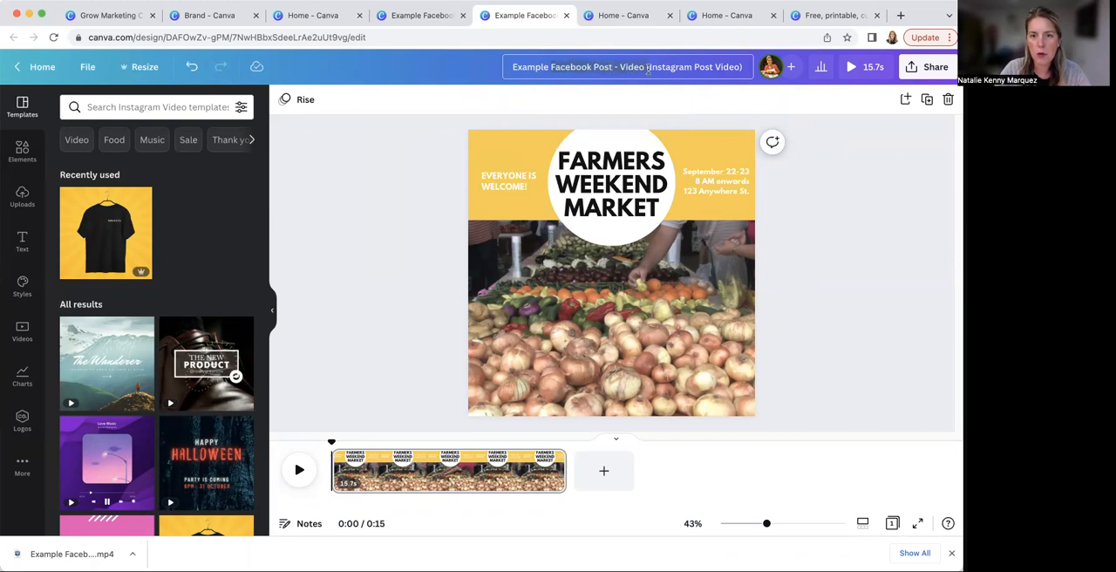
key("BackSpace")
left_click(743, 67)
key("BackSpace")
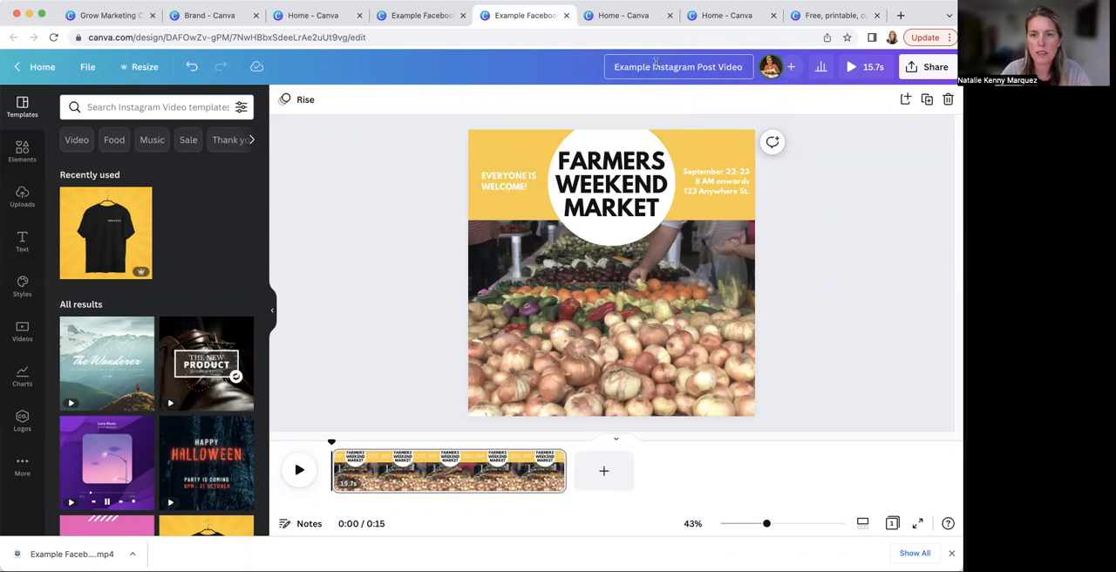
left_click(841, 179)
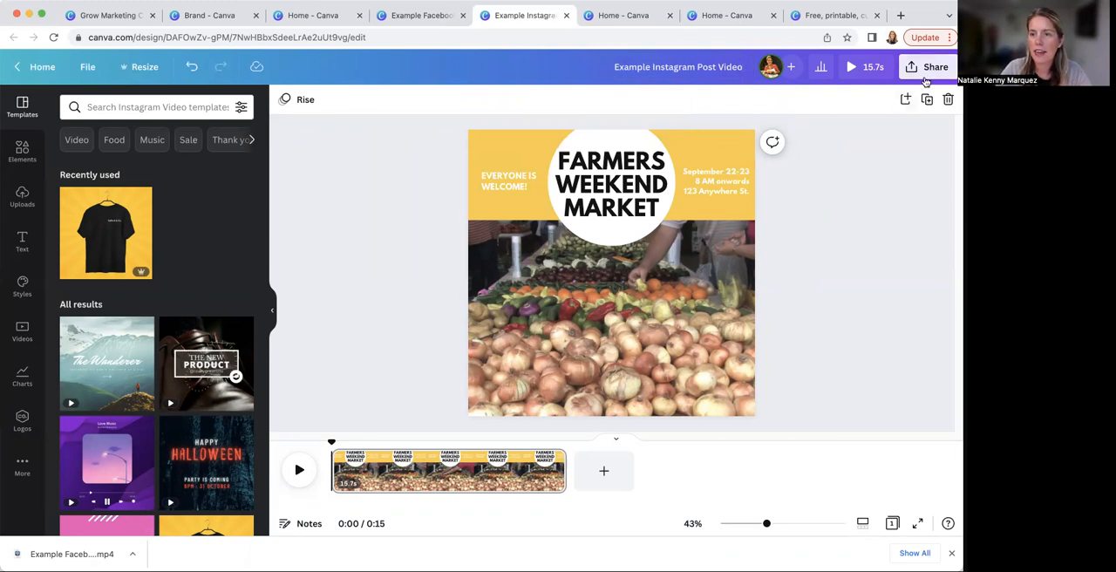
Check the MP4 Video download options for the Instagram design and close them
left_click(929, 66)
left_click(824, 371)
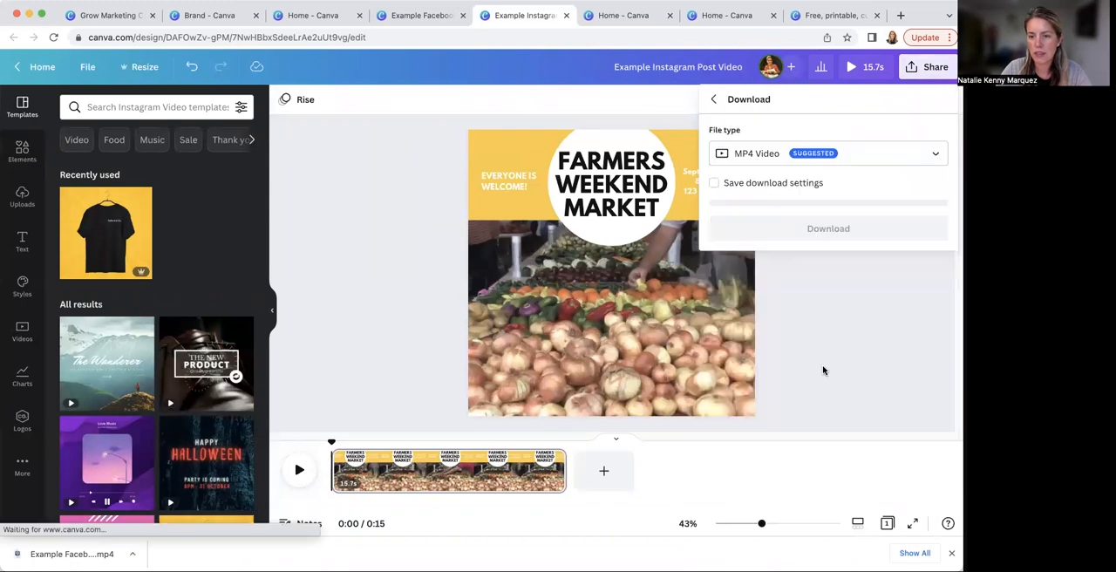
left_click(789, 225)
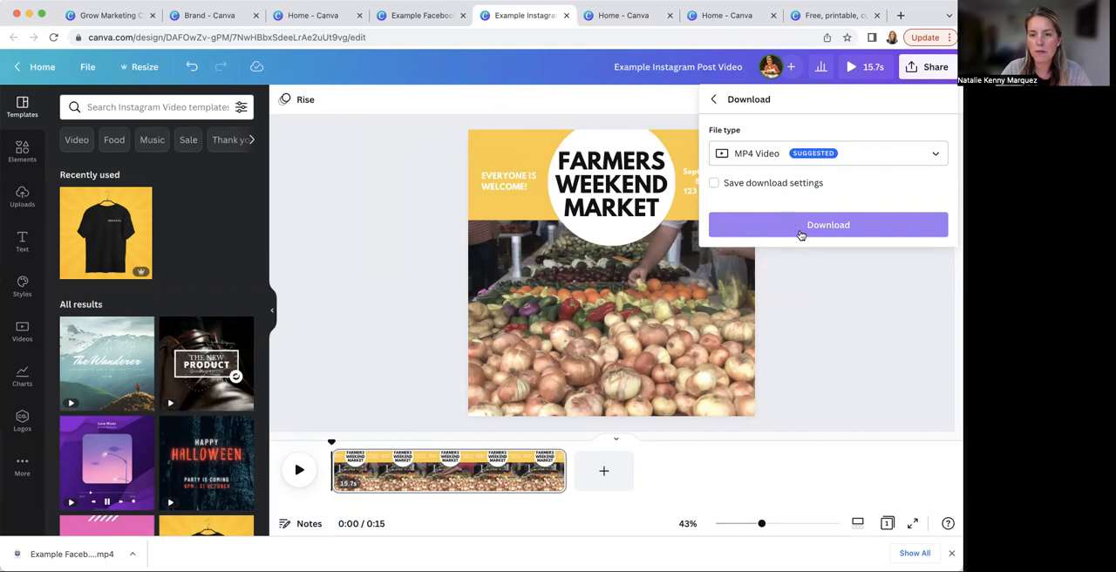
left_click(862, 271)
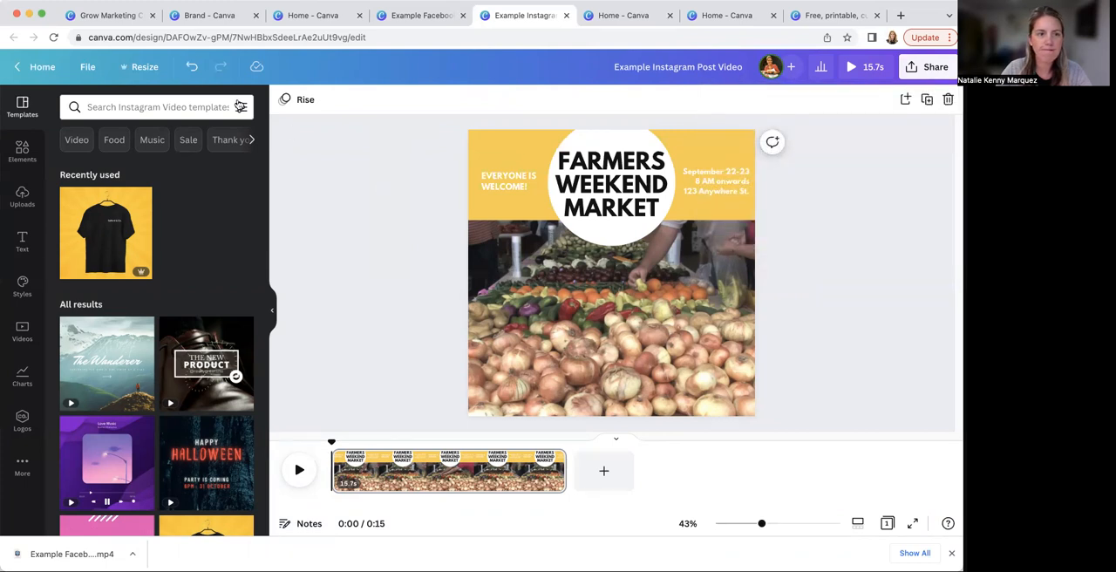
Create a new blank design with a custom size of 1000 × 1000 px from the Canva home page
left_click(108, 16)
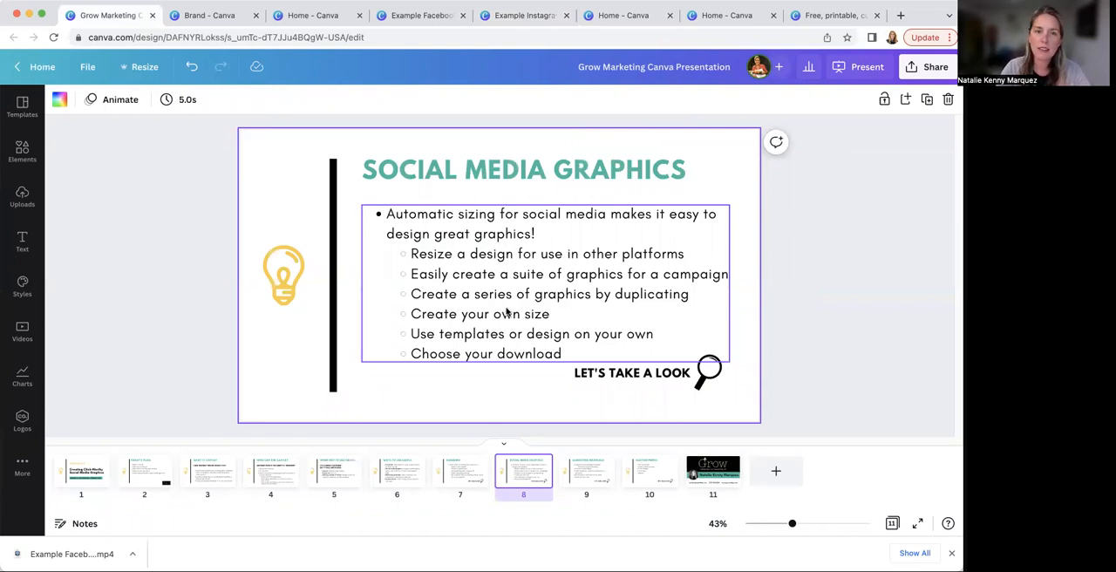
left_click(424, 15)
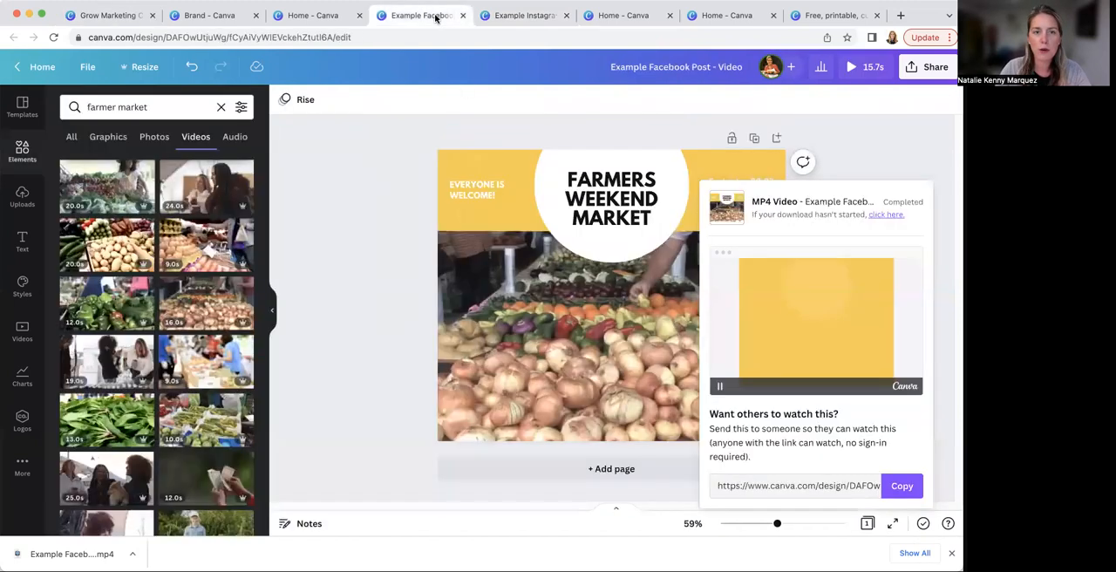
left_click(315, 16)
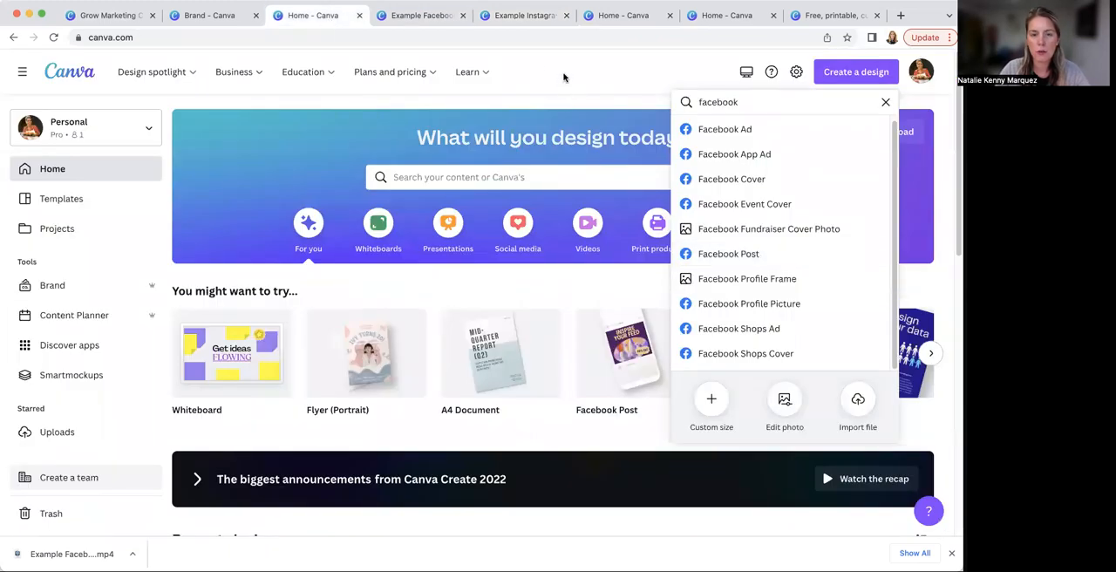
left_click(858, 73)
left_click(857, 73)
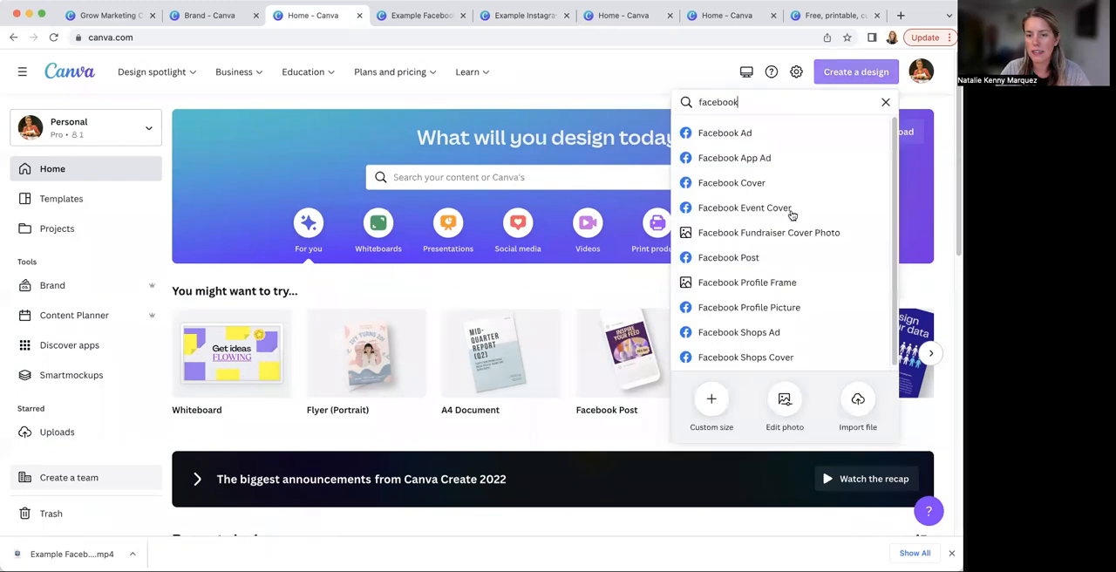
left_click(712, 400)
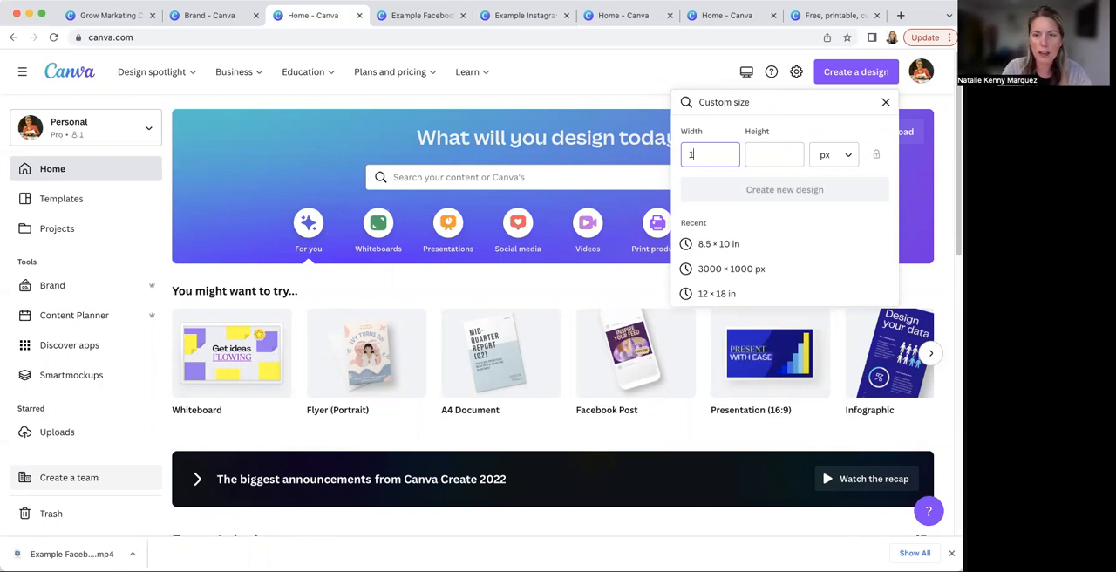
key("Tab")
type("100")
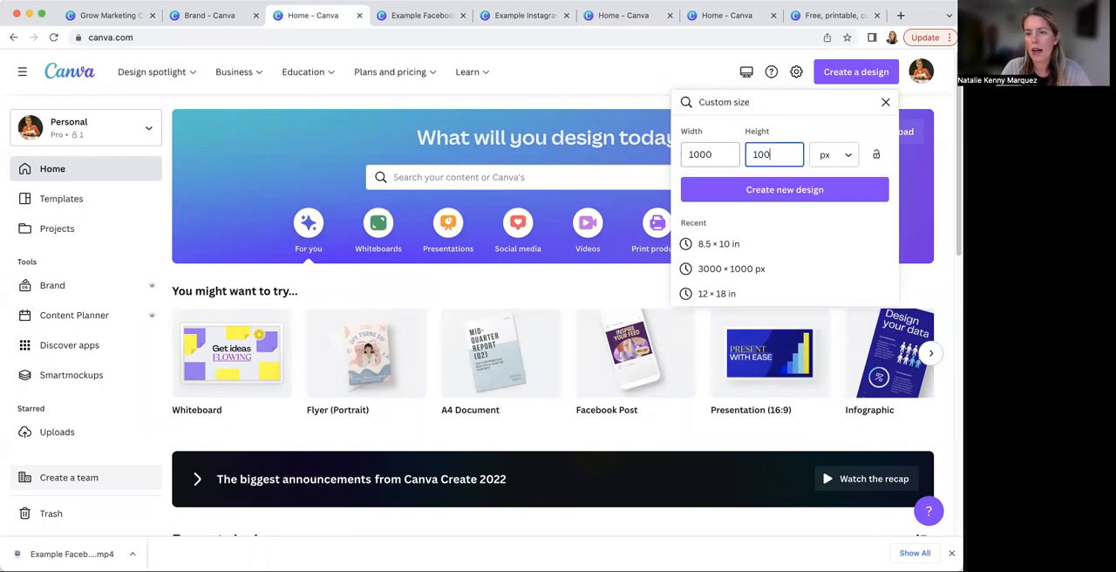
left_click(794, 190)
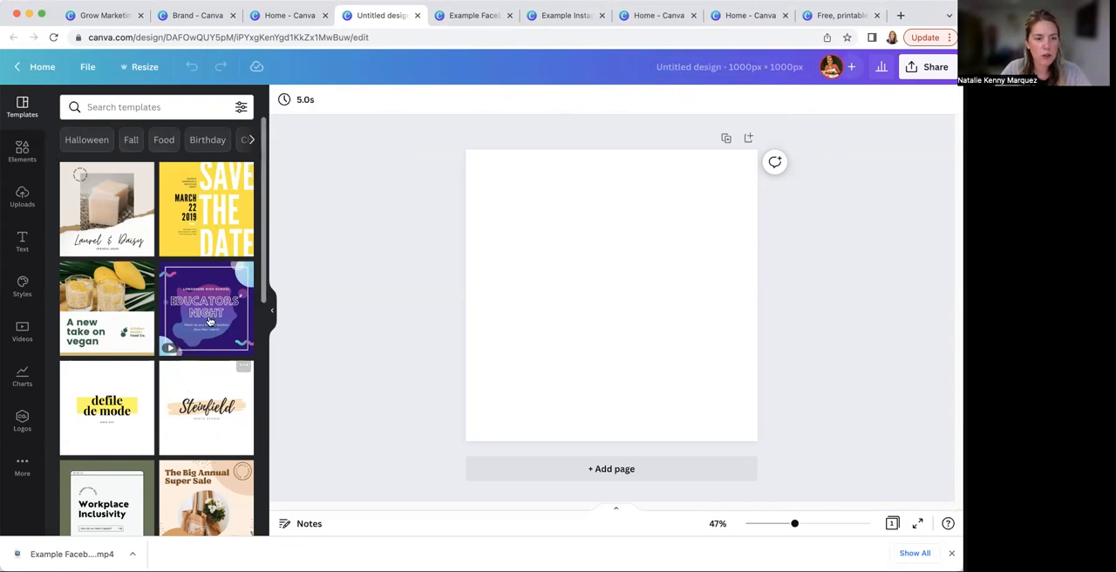
Add a circular frame from the elements library and place it in the upper-right part of the blank page
scroll(171, 297, "down", 2)
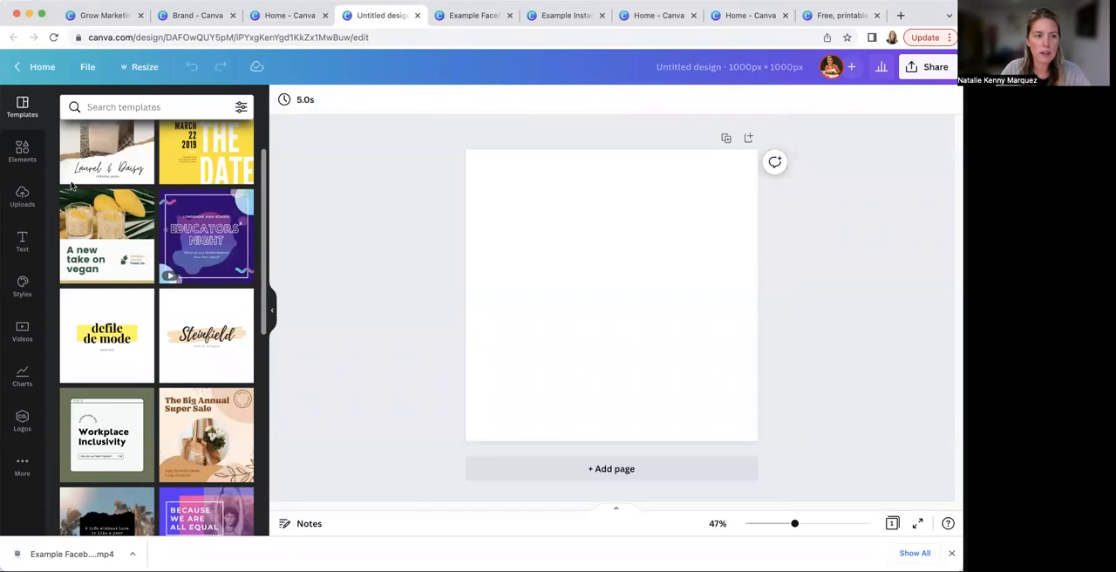
left_click(24, 156)
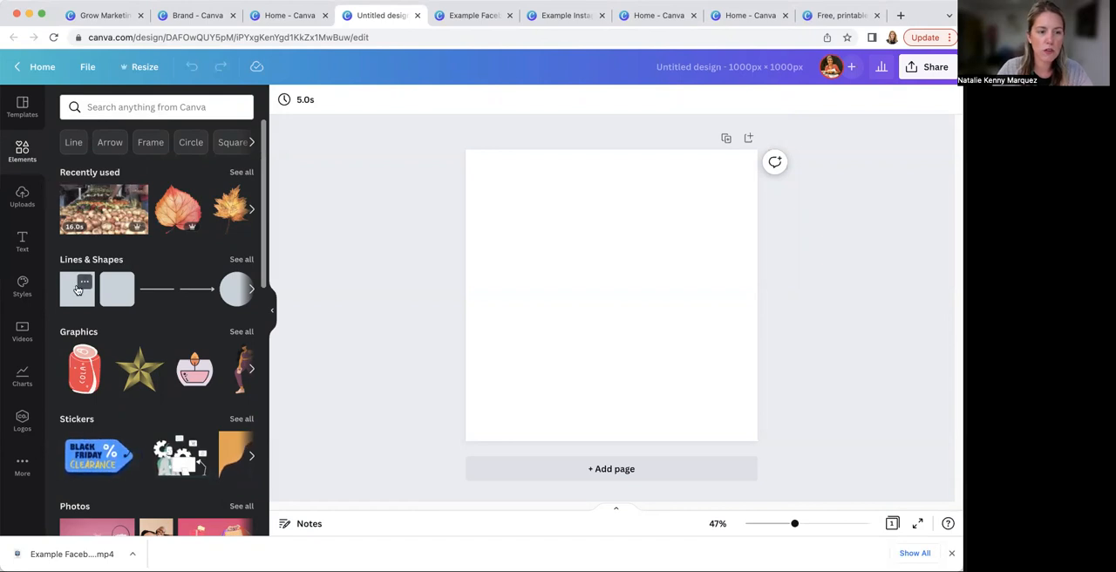
scroll(82, 288, "down", 1)
scroll(82, 288, "down", 1)
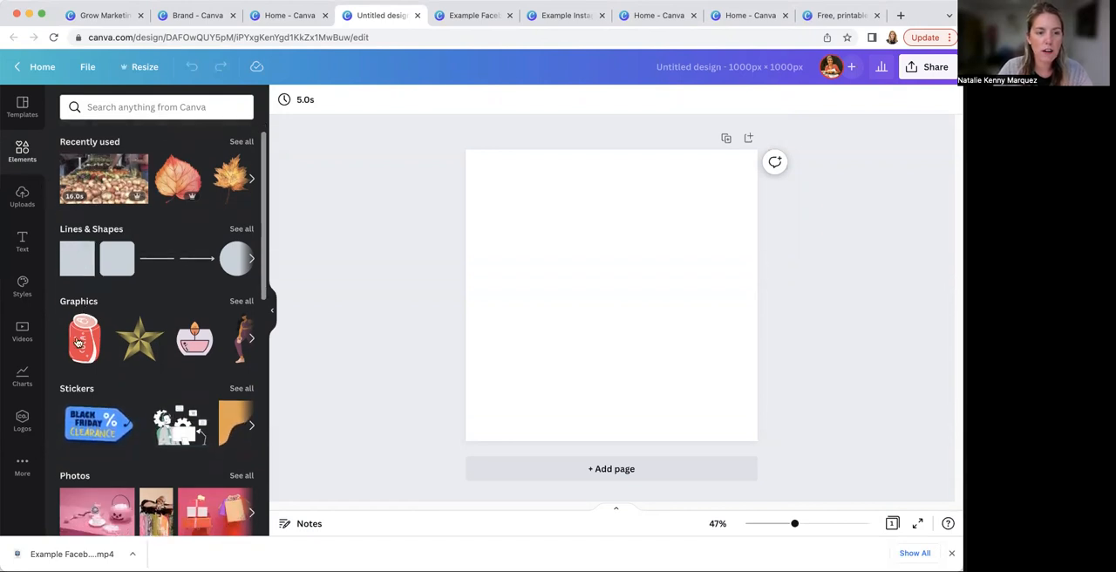
scroll(103, 318, "down", 3)
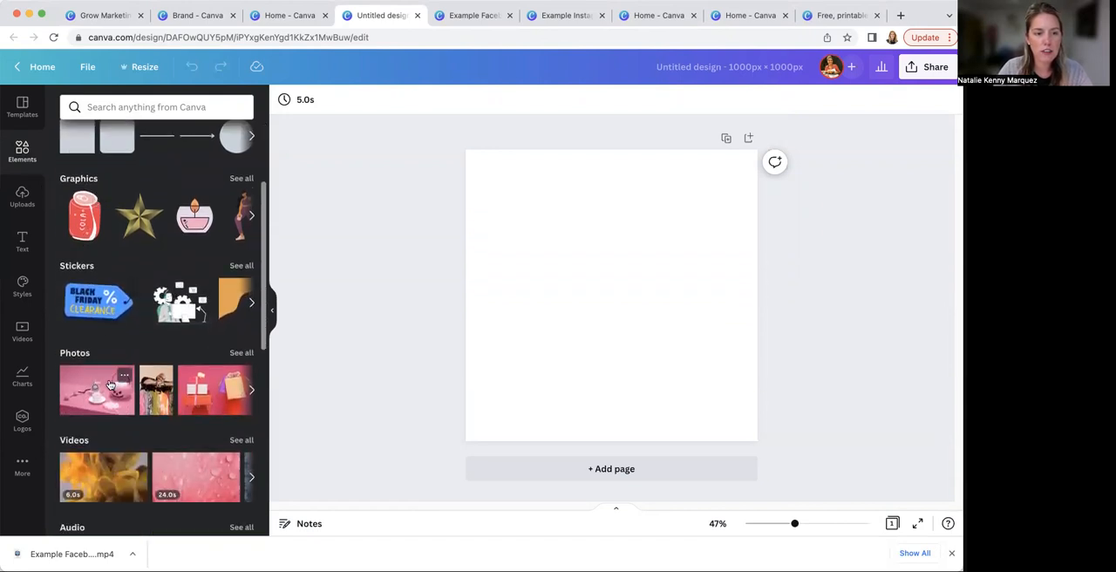
scroll(106, 331, "down", 4)
scroll(112, 373, "down", 7)
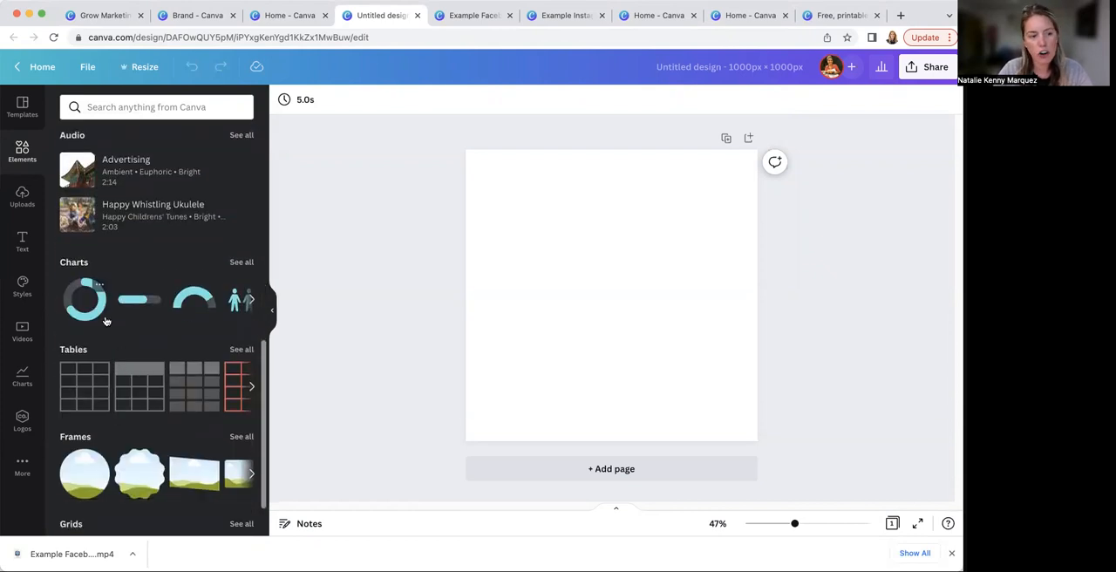
scroll(116, 336, "down", 4)
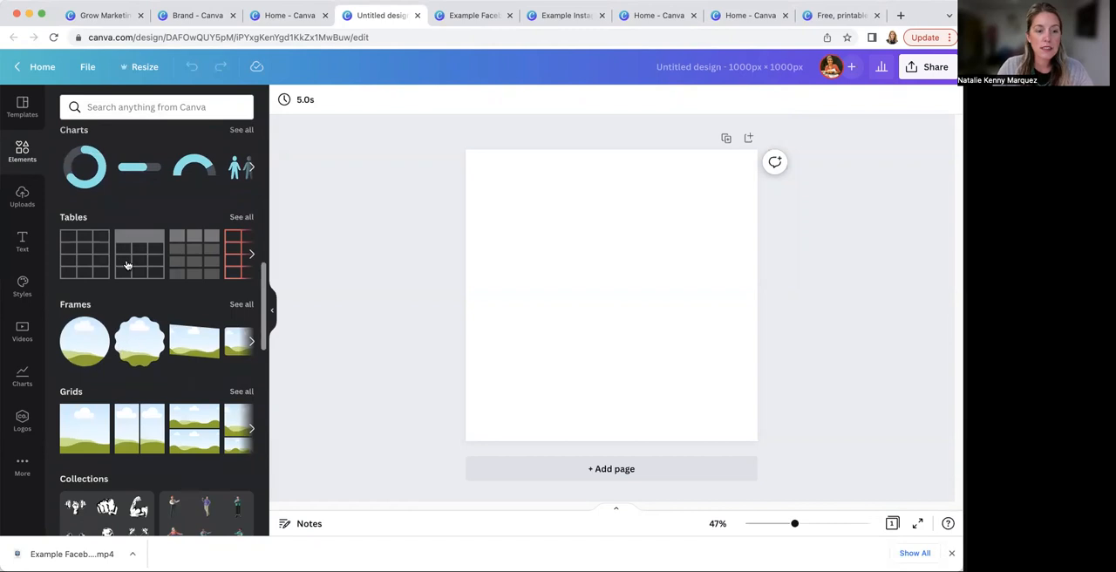
left_click(81, 347)
left_click_drag(624, 289, 673, 258)
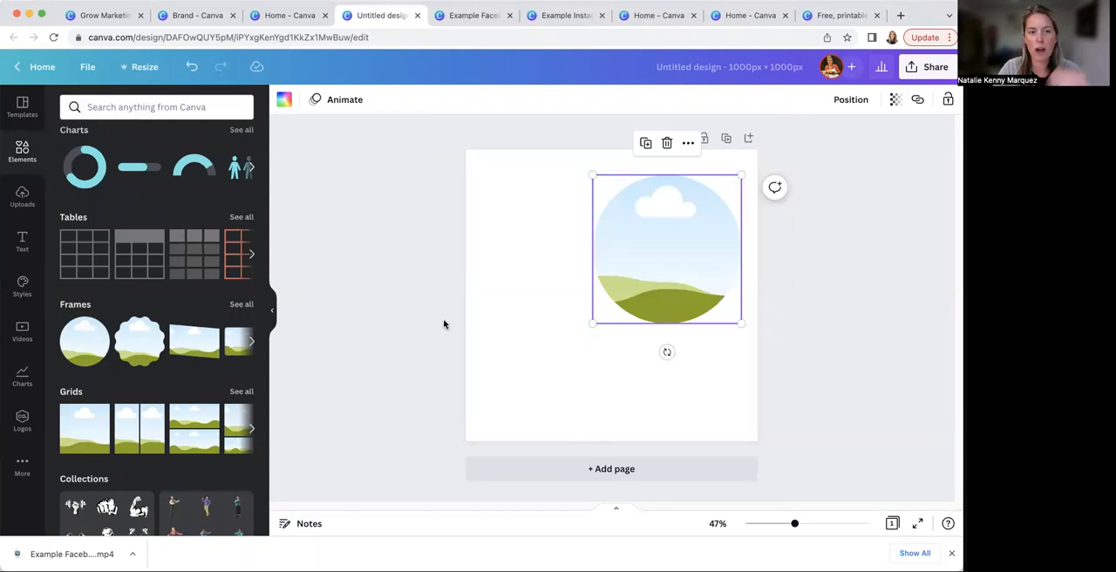
Find the stock photo of milk being poured into a latte and fill the circular frame with it
scroll(147, 329, "up", 5)
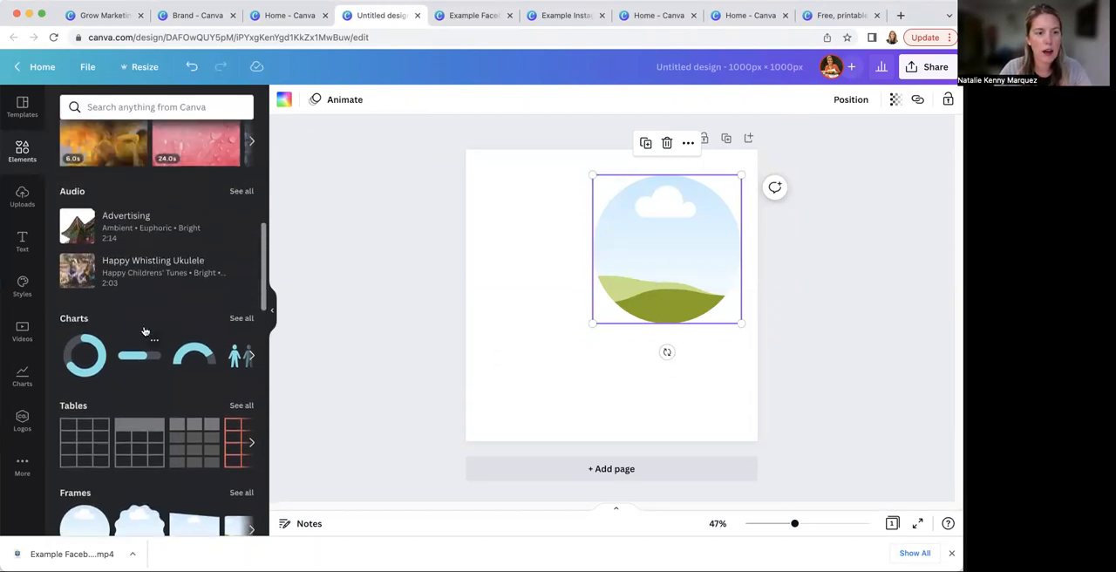
scroll(145, 331, "up", 3)
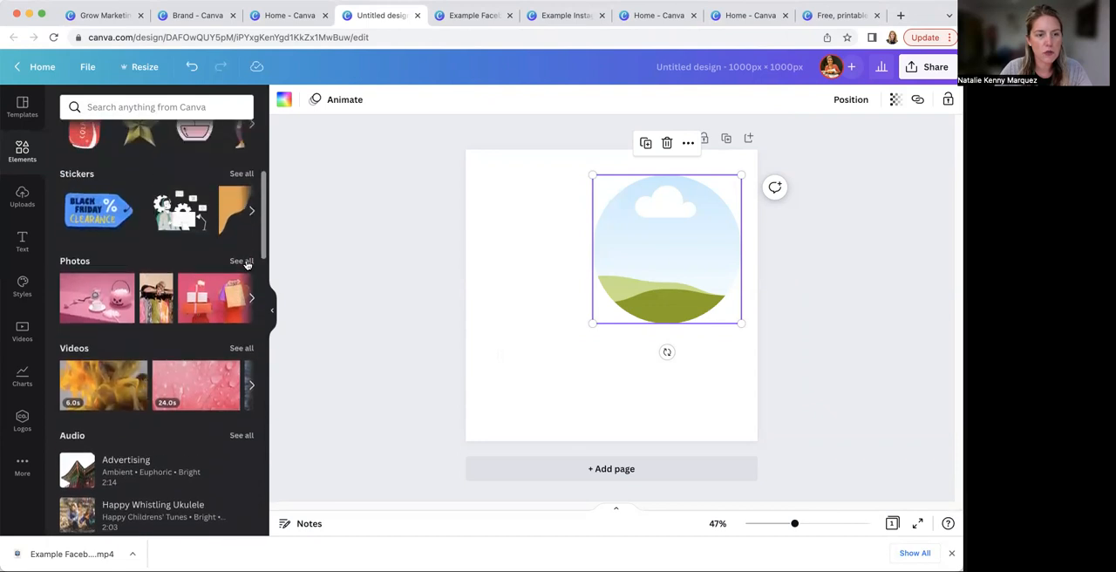
left_click(242, 261)
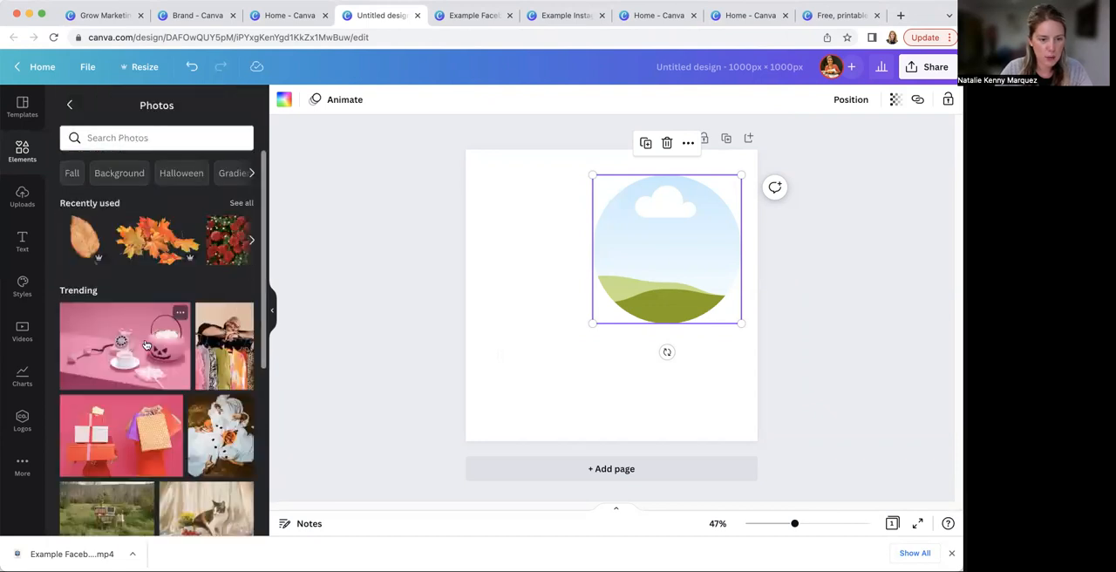
scroll(138, 326, "down", 3)
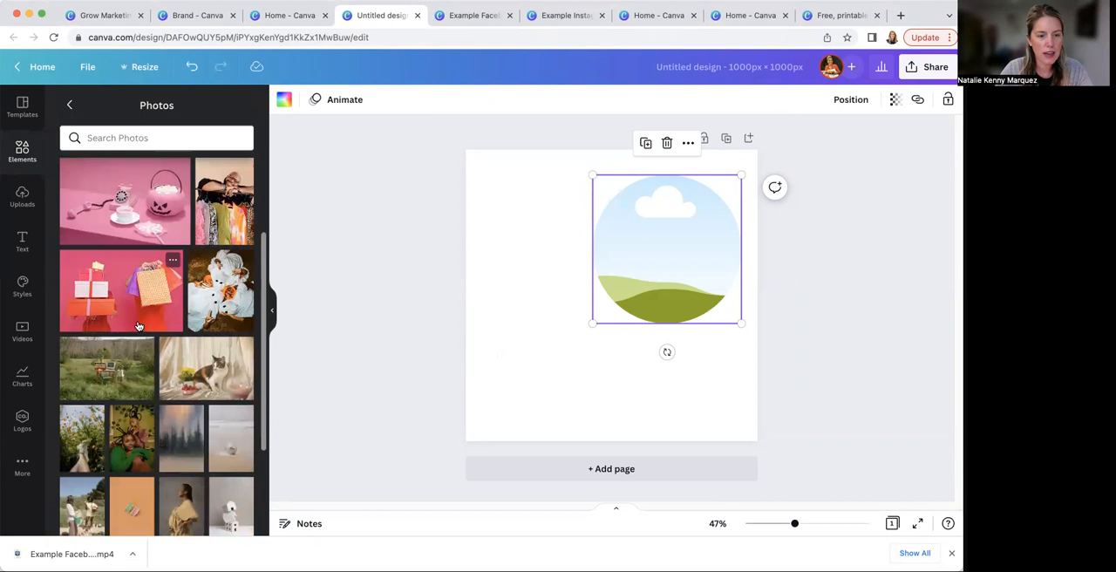
scroll(138, 326, "down", 6)
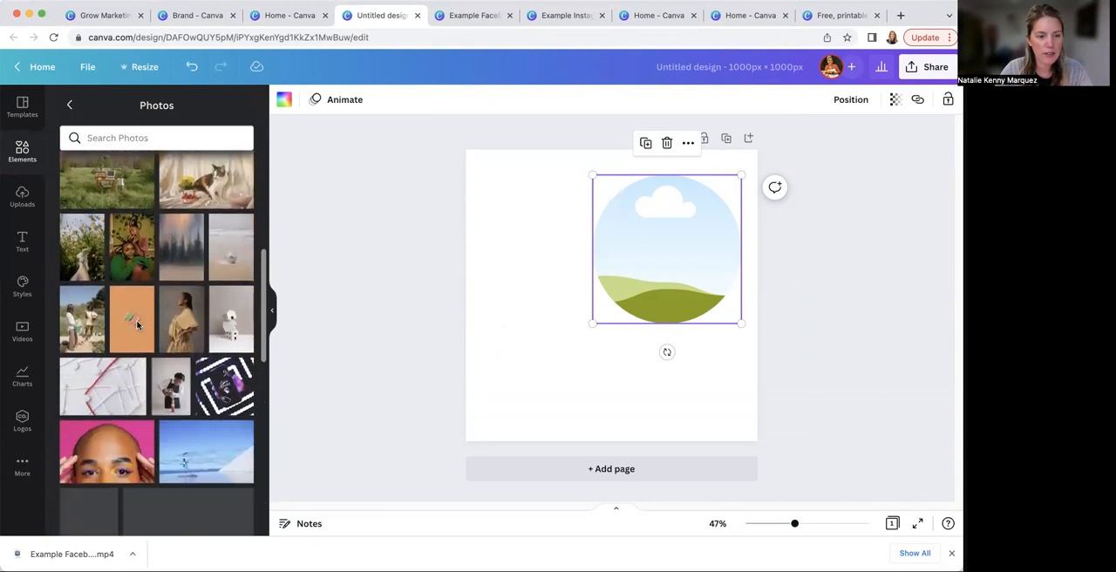
scroll(140, 330, "down", 3)
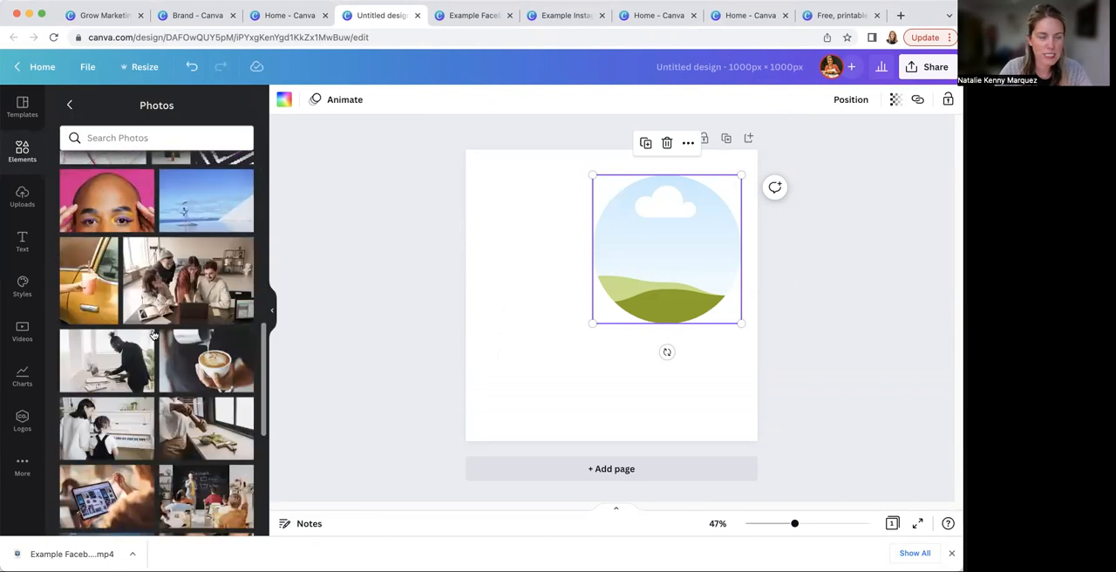
scroll(148, 363, "down", 1)
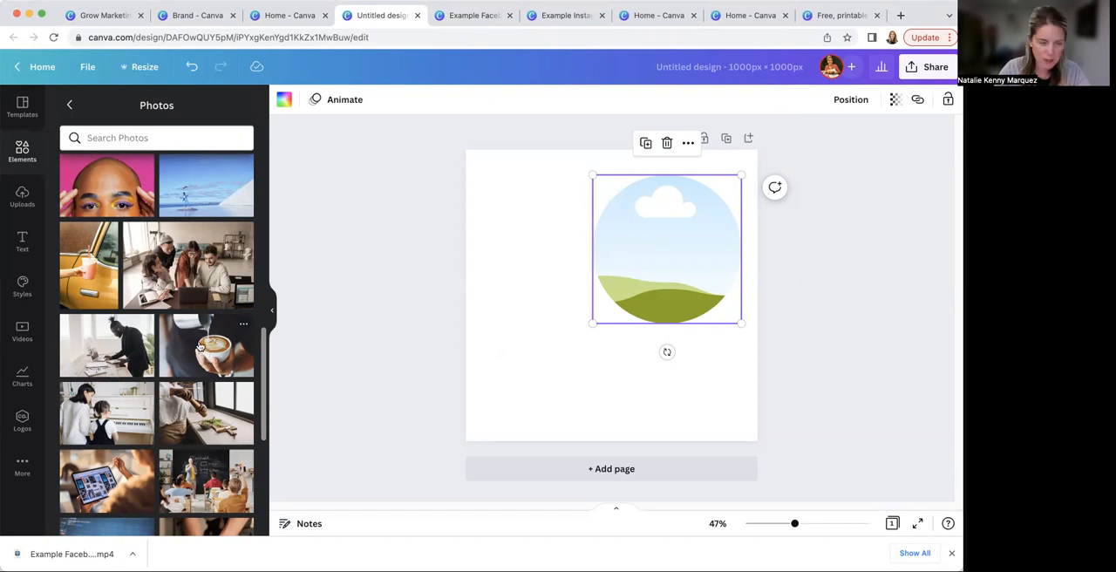
left_click_drag(196, 340, 621, 240)
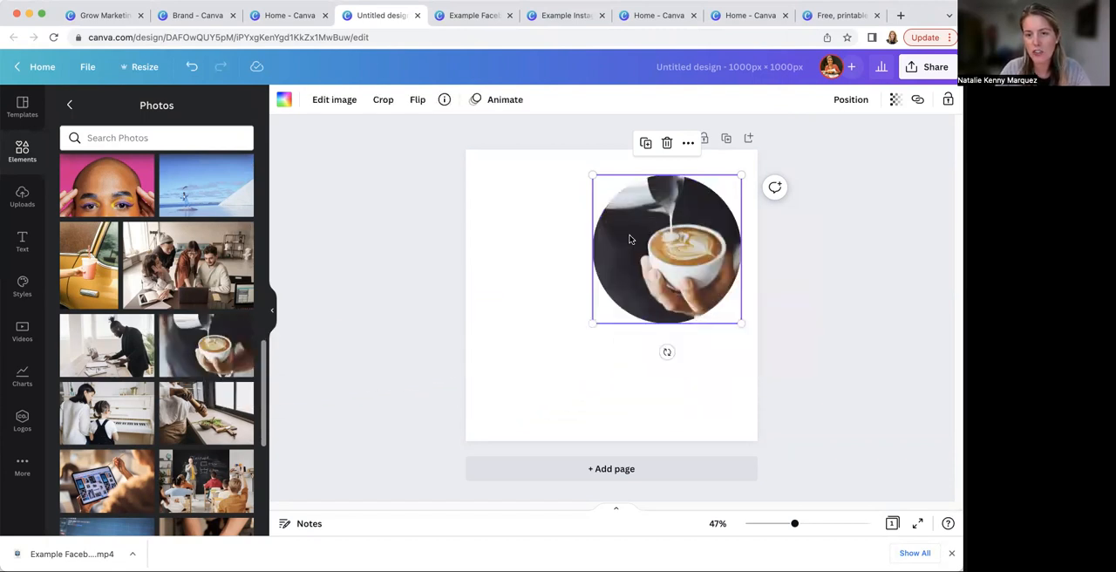
left_click(828, 301)
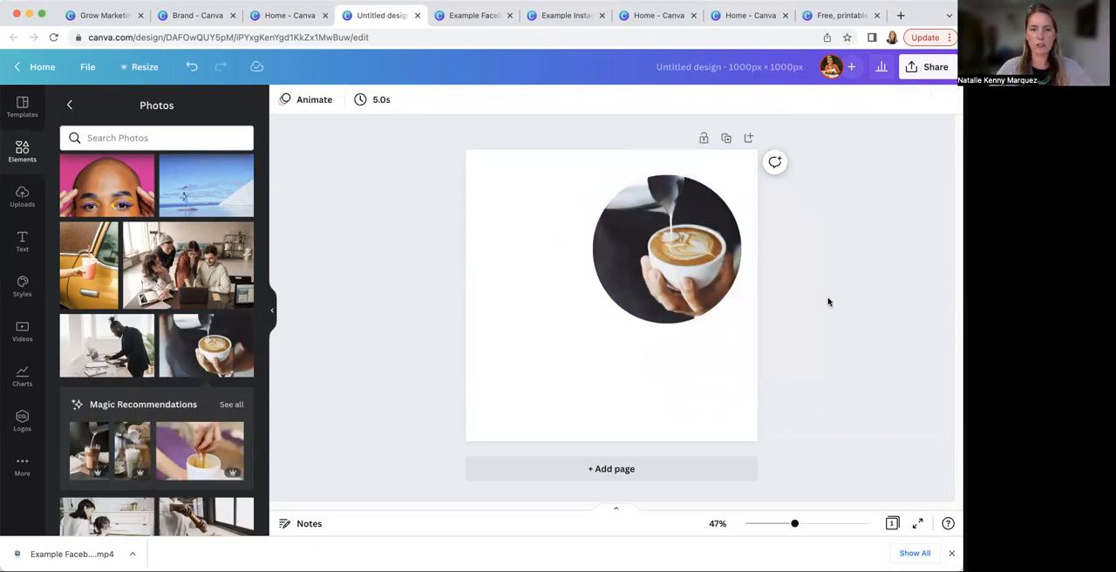
Set the page background to teal green and move the circular latte photo so it overhangs the page's upper-right corner
left_click(558, 355)
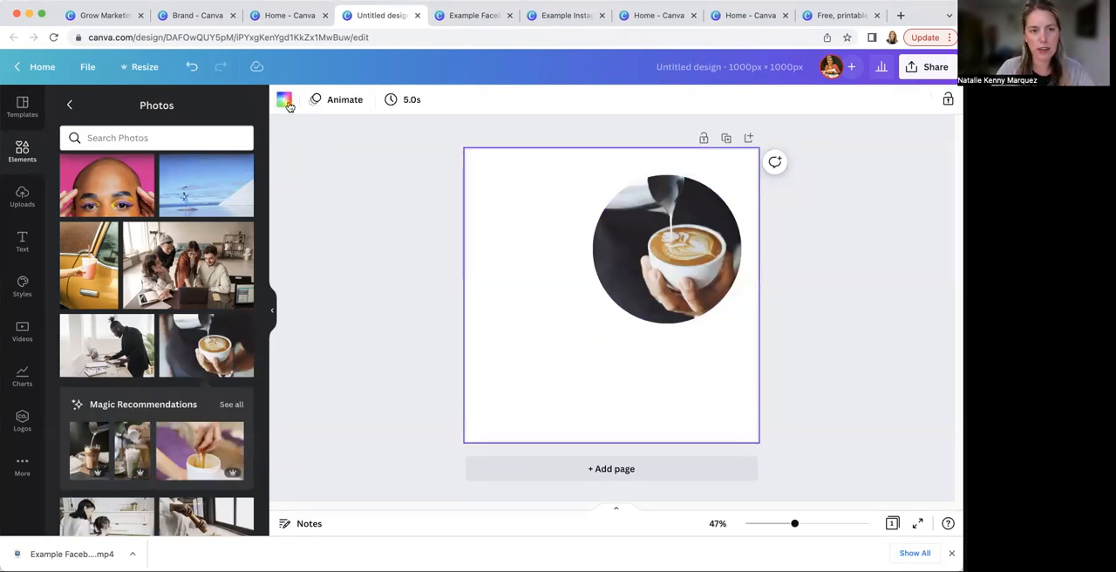
left_click(284, 100)
left_click(74, 256)
left_click(658, 269)
left_click_drag(658, 269, 699, 224)
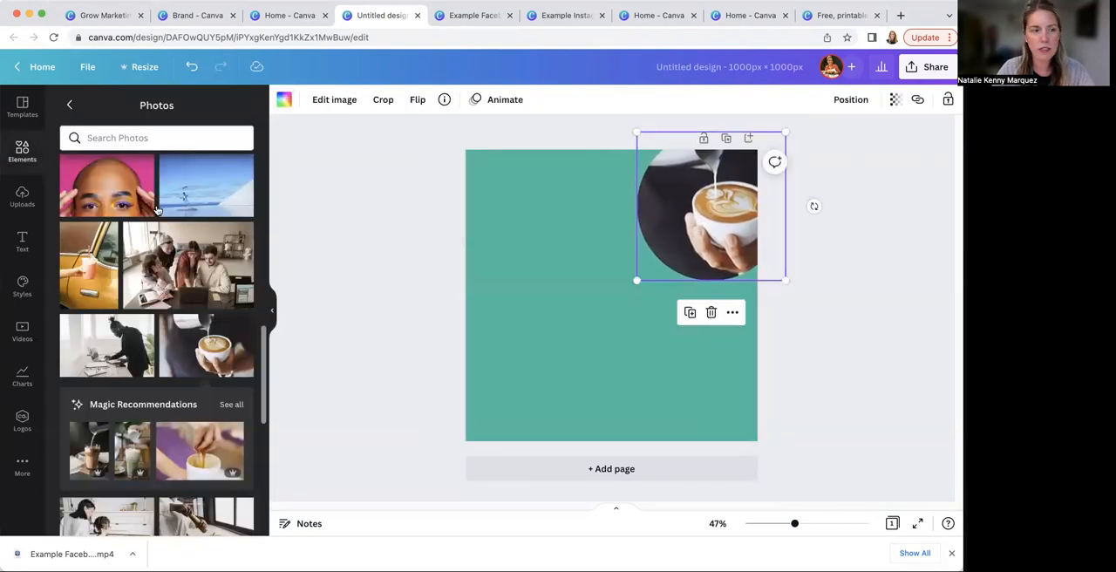
Add a brand-styled heading to the left of the photo and narrow its text box so it wraps onto two lines
left_click(23, 240)
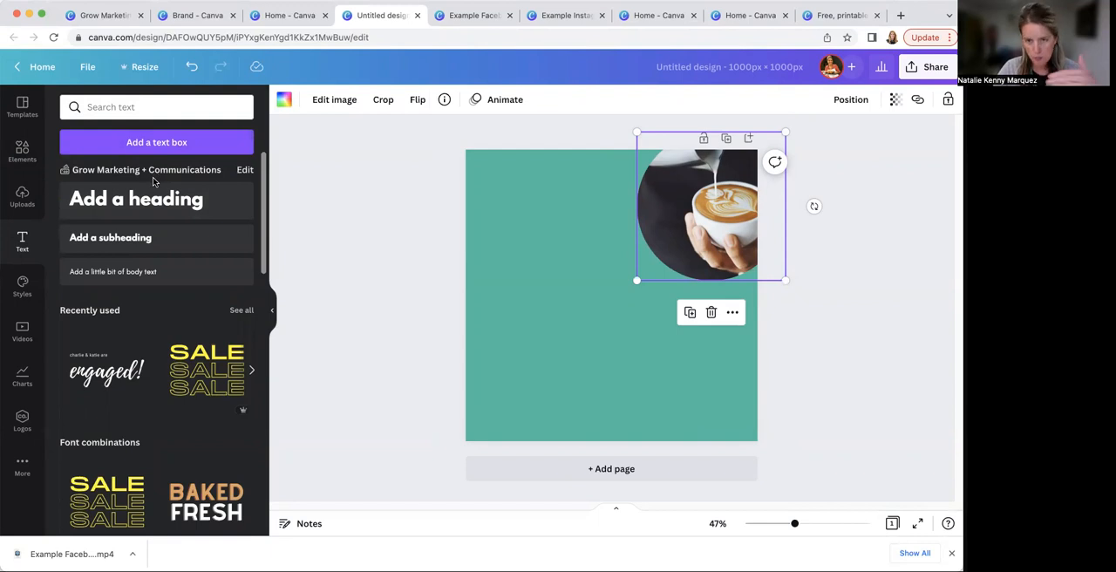
left_click(156, 209)
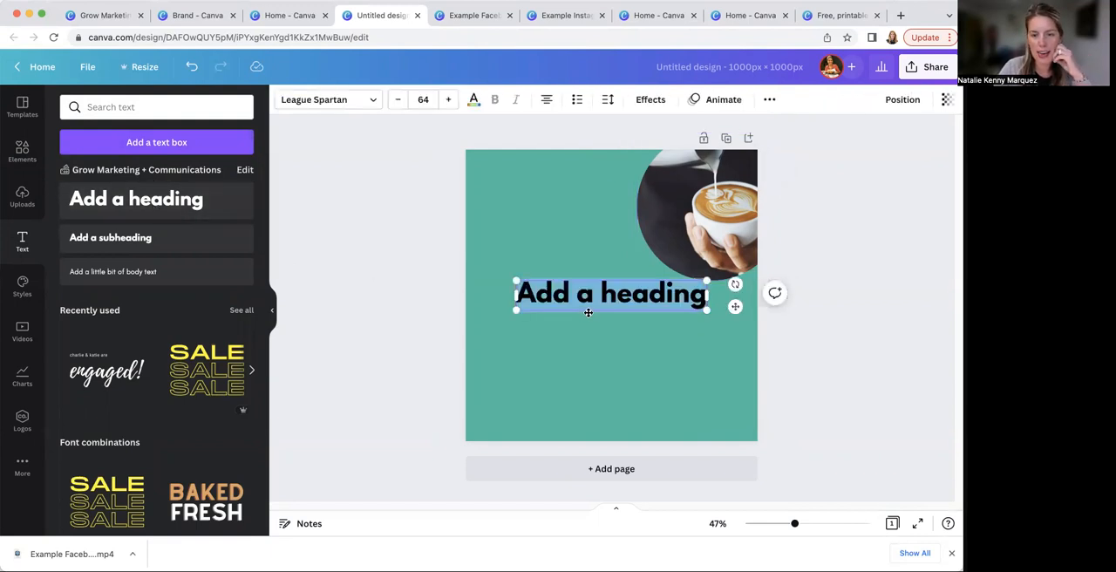
left_click_drag(589, 301, 552, 218)
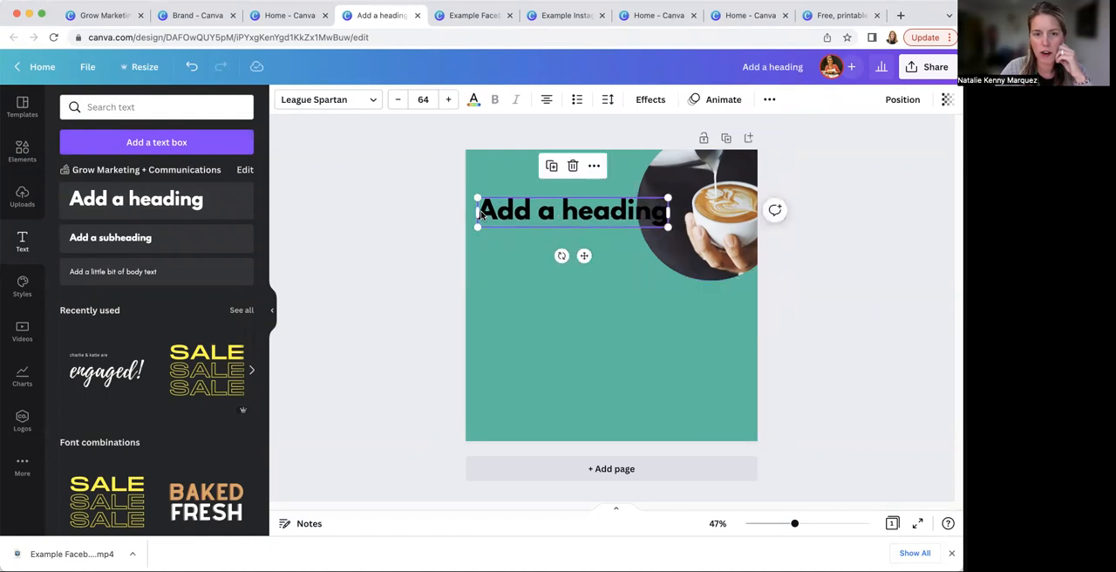
left_click_drag(669, 212, 625, 229)
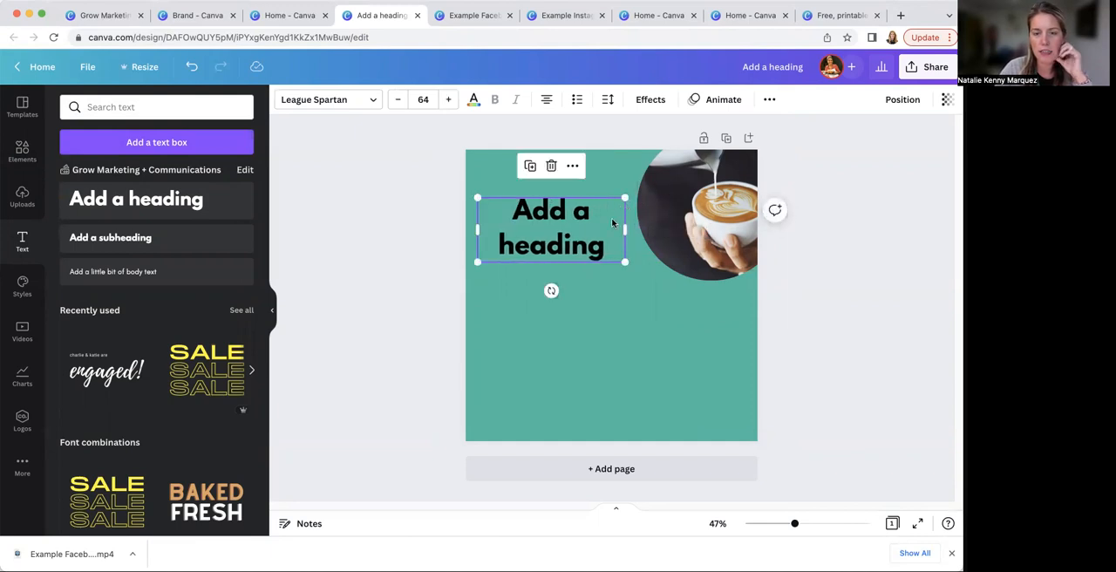
Cycle through the heading's text alignments and settle on left alignment
left_click(546, 102)
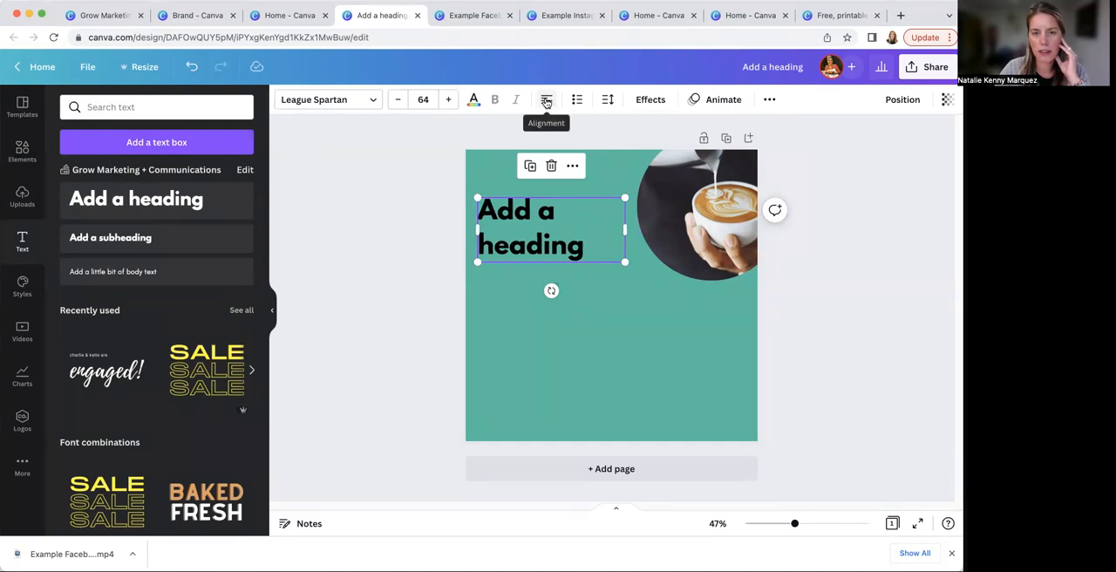
left_click(546, 102)
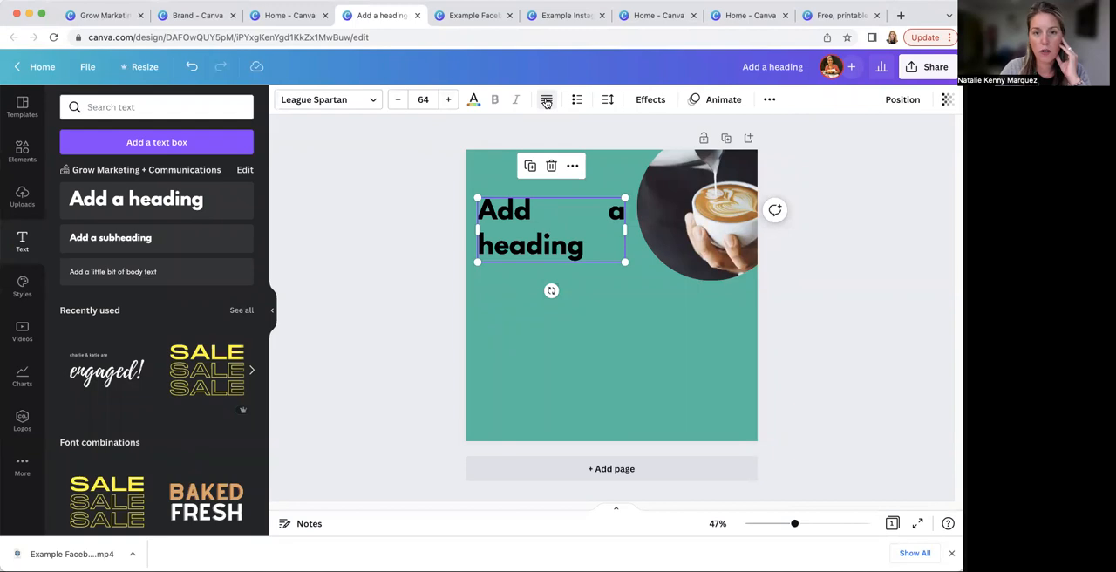
left_click(546, 102)
left_click(546, 102)
left_click(547, 102)
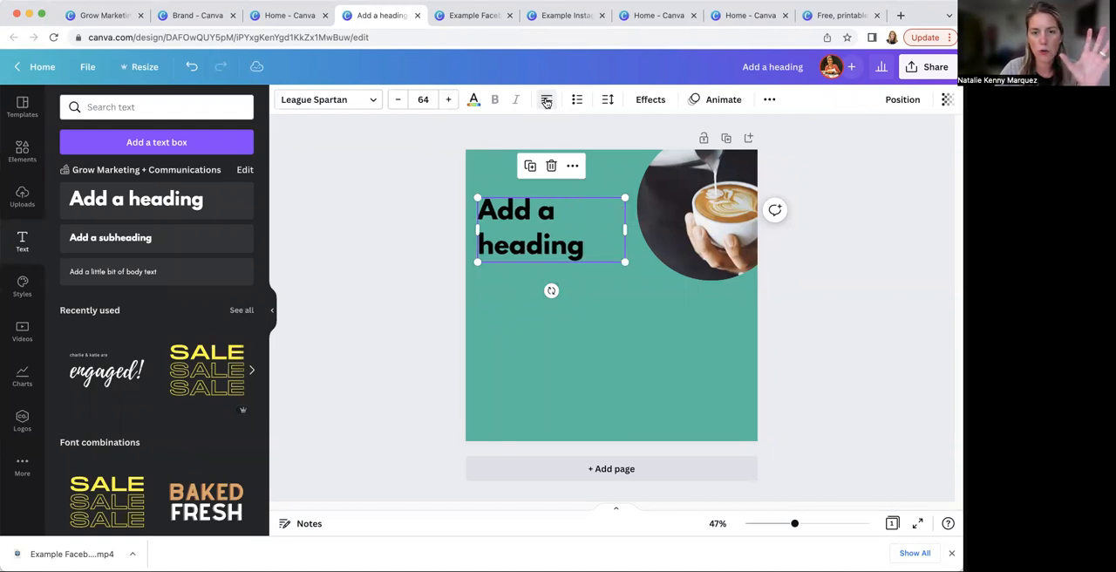
Format the heading as a bulleted list and widen its text box so the word "heading" fits on one line
left_click(577, 101)
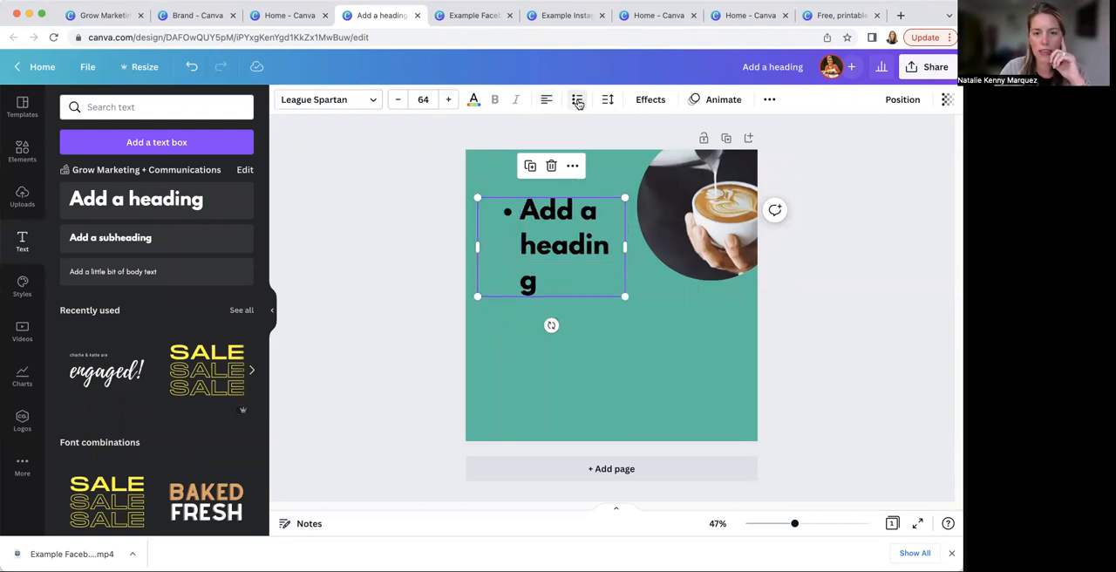
left_click_drag(628, 247, 637, 248)
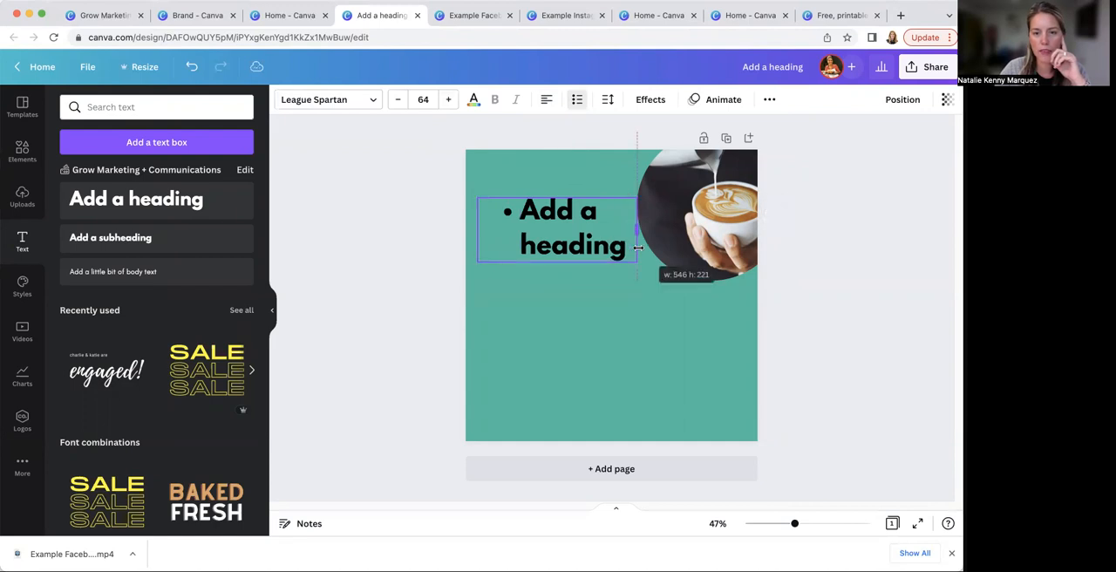
Try adjusting the heading's letter spacing and line spacing, ending at 0 and 1.4
left_click(608, 99)
mouse_move(650, 156)
left_mouse_down()
mouse_move(748, 153)
mouse_move(608, 156)
mouse_move(648, 154)
left_mouse_up()
mouse_move(686, 191)
left_mouse_down()
mouse_move(771, 190)
mouse_move(683, 190)
left_mouse_up()
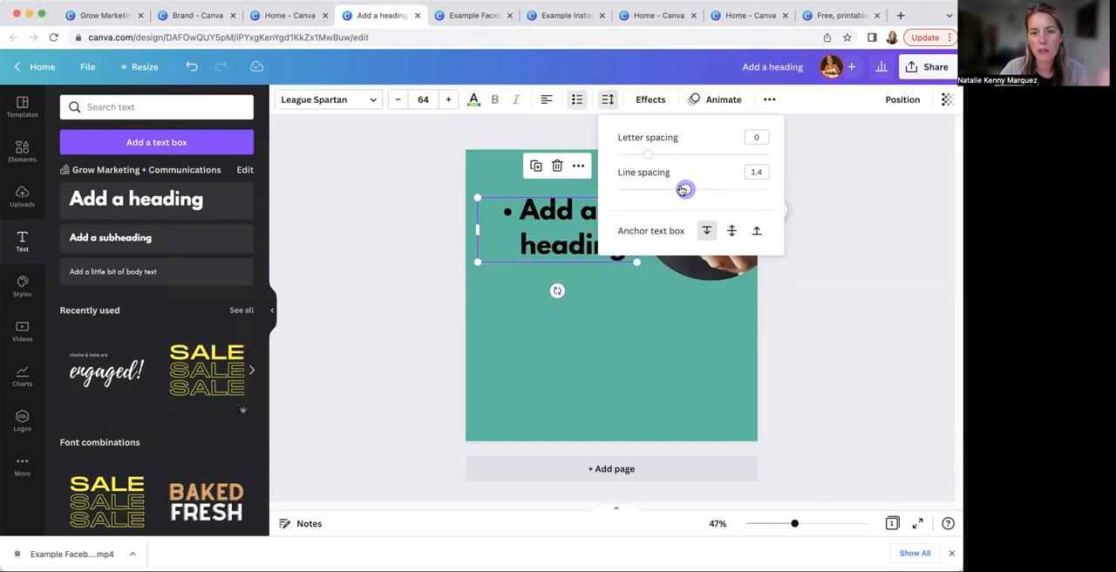
left_click(630, 337)
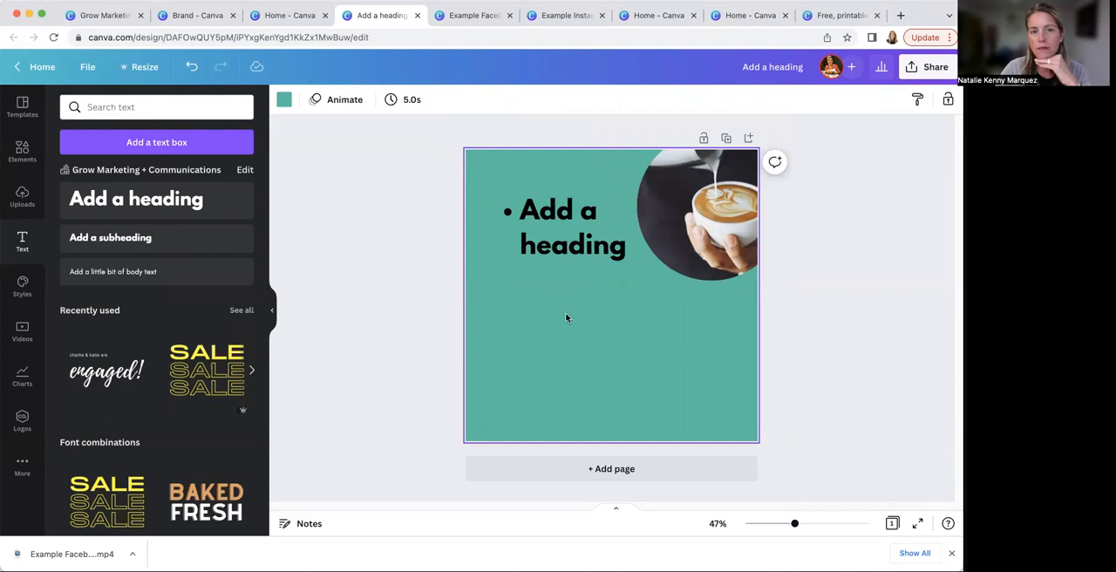
Remove the list formatting from the heading so it is plain text
left_click(535, 223)
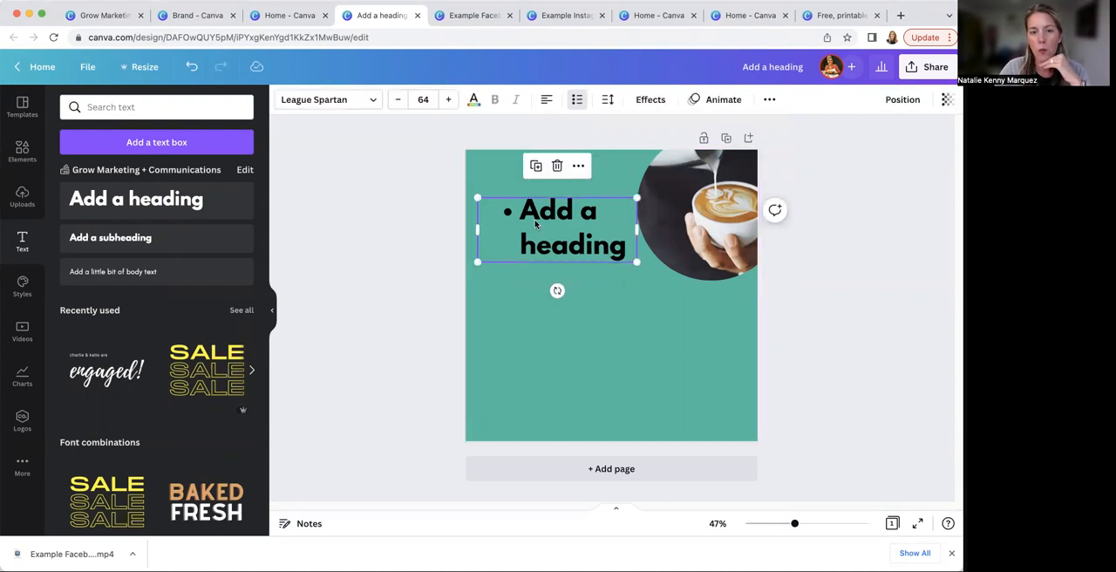
left_click(578, 101)
left_click(578, 101)
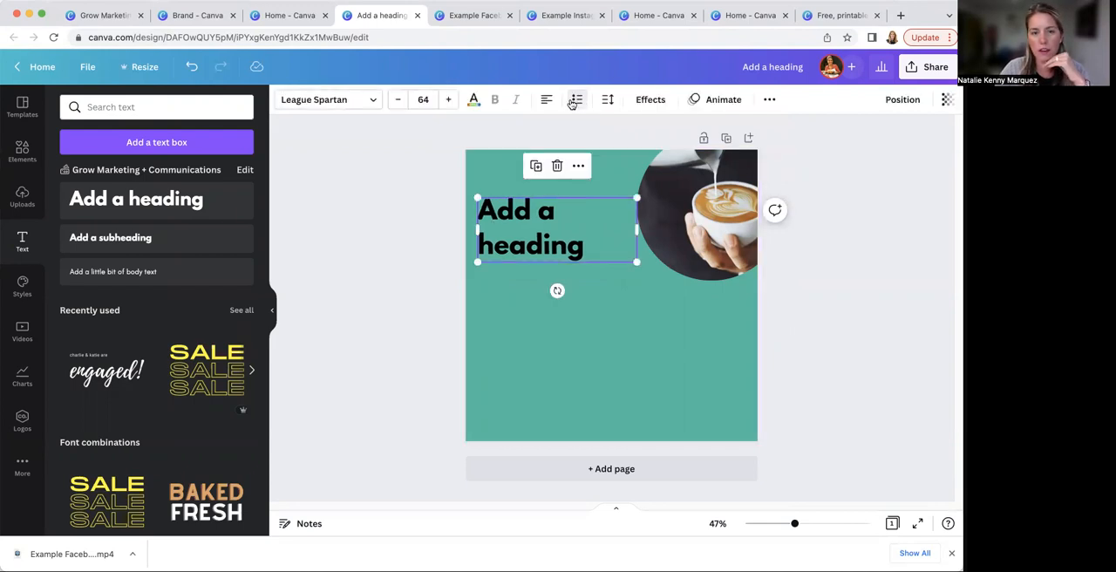
left_click(390, 230)
Select the heading and the latte photo in turn to compare the editing options offered for text and images
left_click(517, 237)
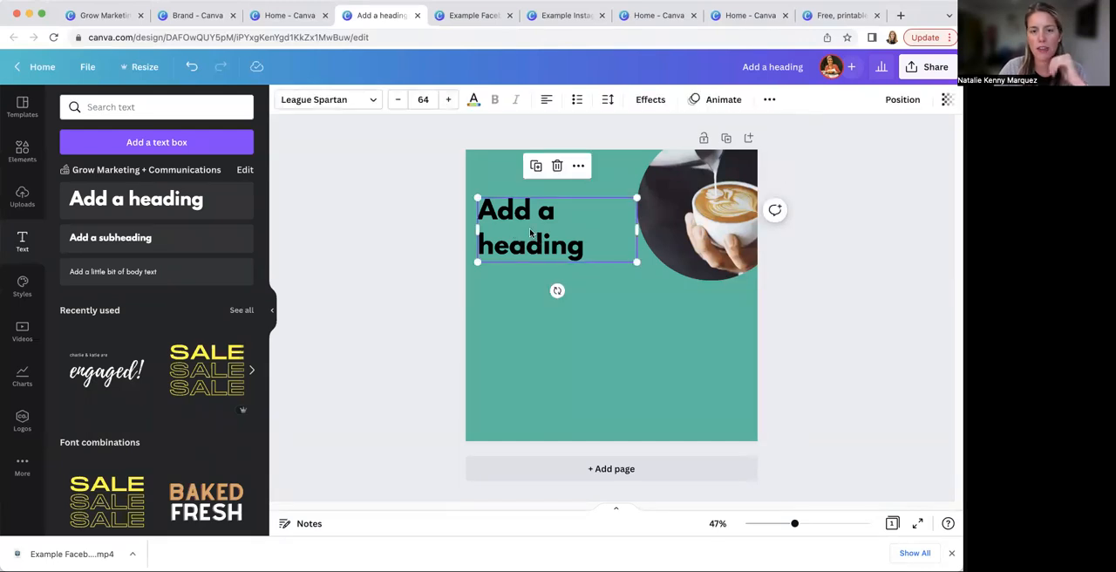
left_click(706, 218)
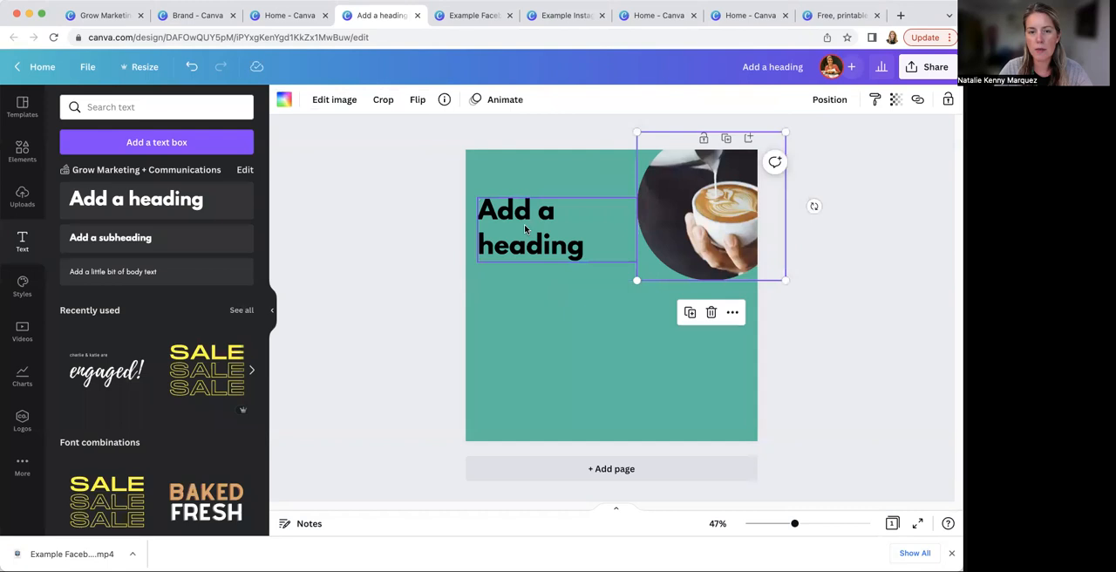
left_click(621, 219)
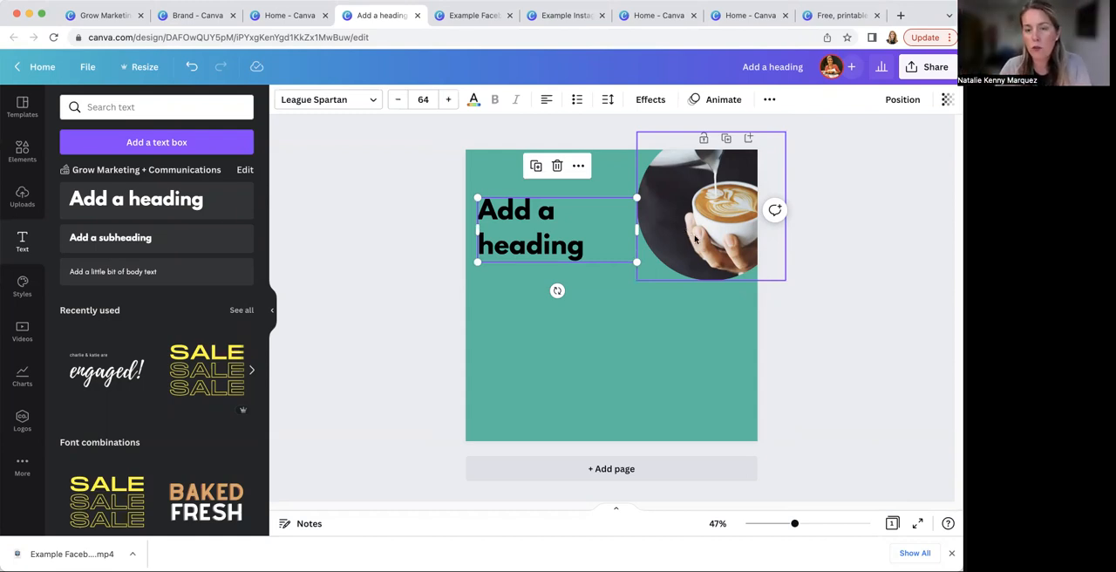
left_click(662, 153)
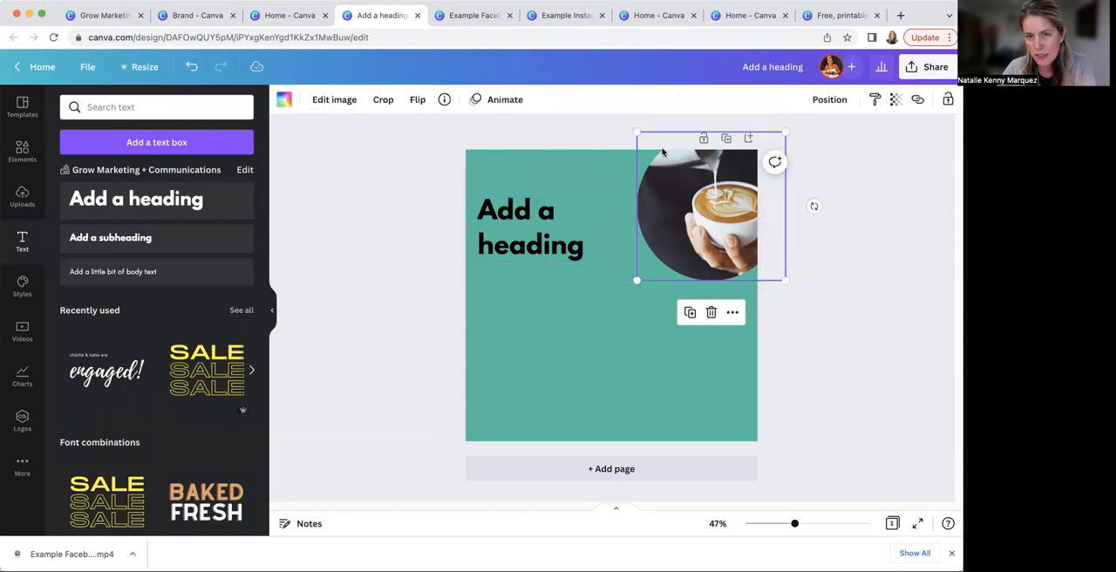
Preview several photo animations on the latte photo and apply Pop, set to play on enter
left_click(510, 99)
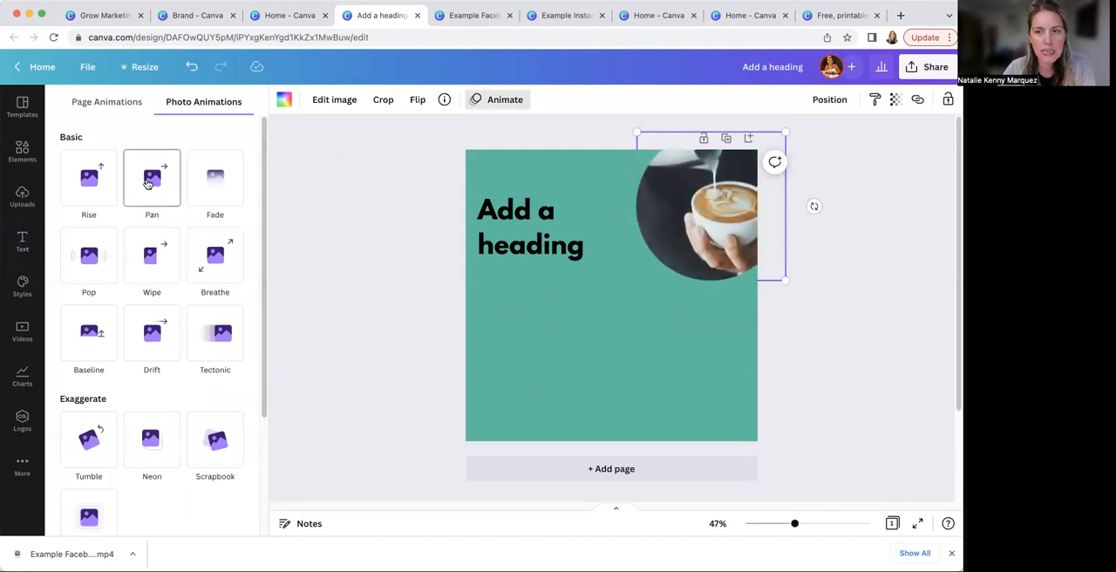
left_click(154, 253)
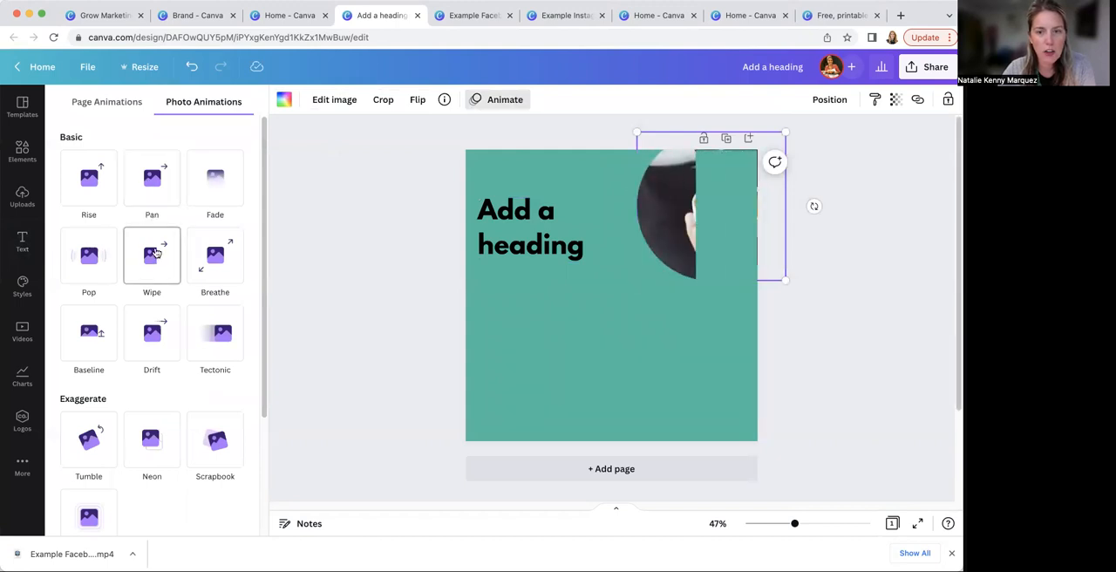
left_click(153, 333)
left_click(223, 344)
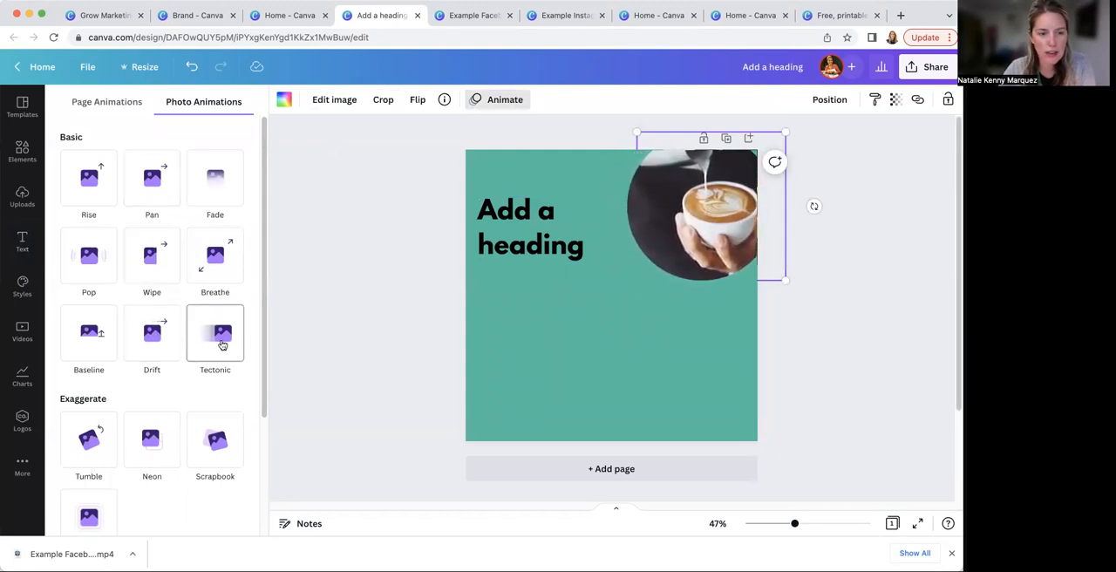
left_click(161, 337)
left_click(95, 343)
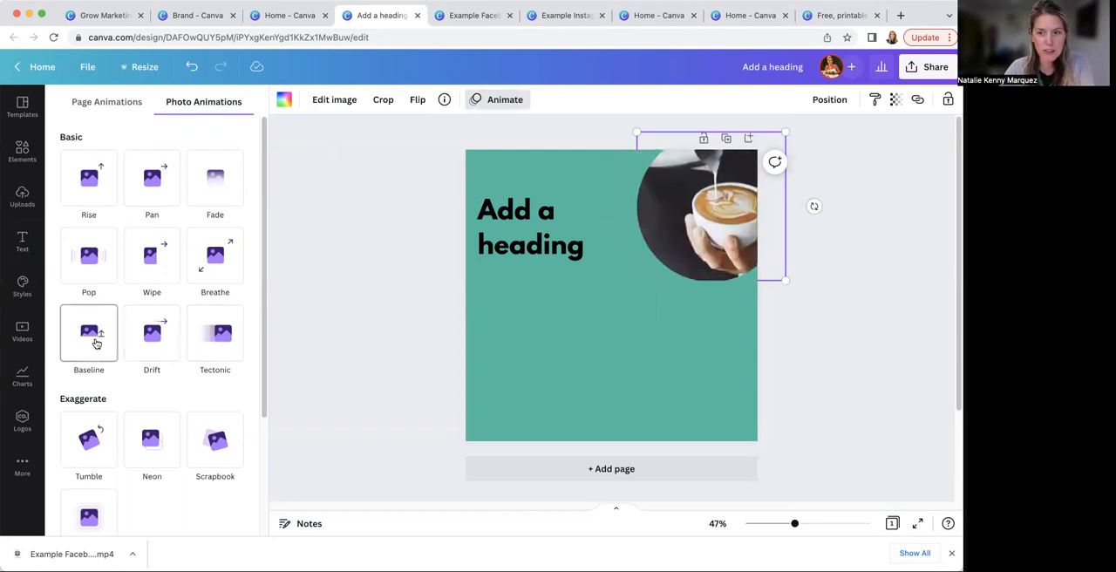
left_click(96, 451)
left_click(165, 457)
left_click(212, 446)
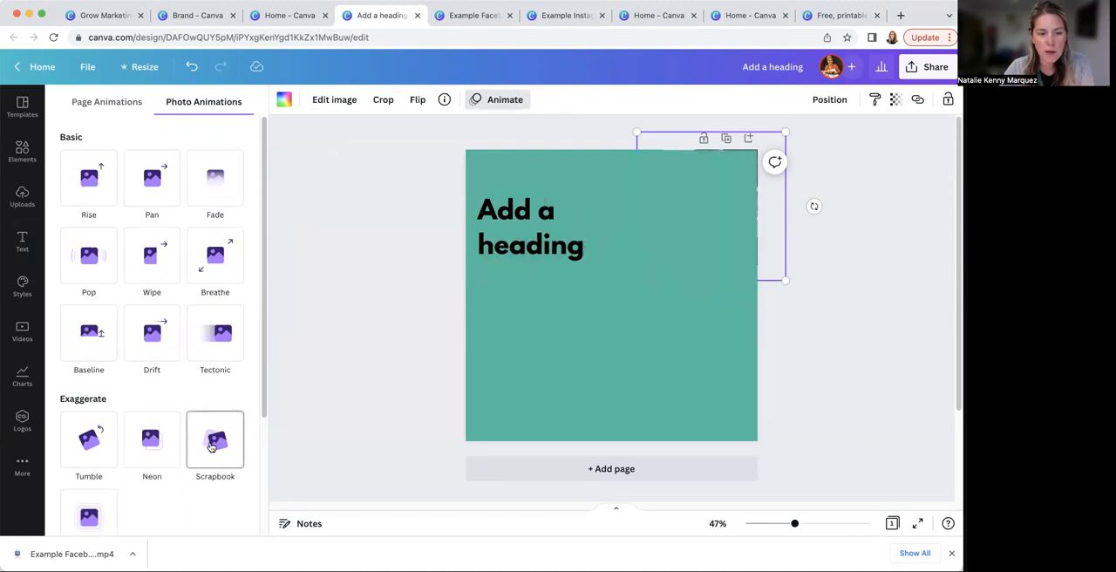
left_click(164, 189)
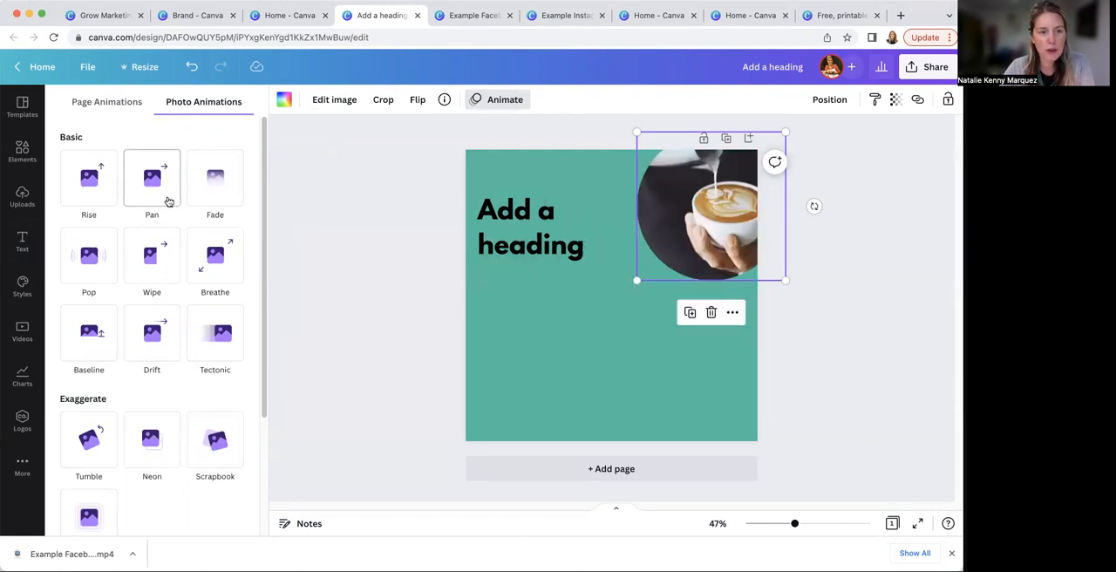
left_click(88, 258)
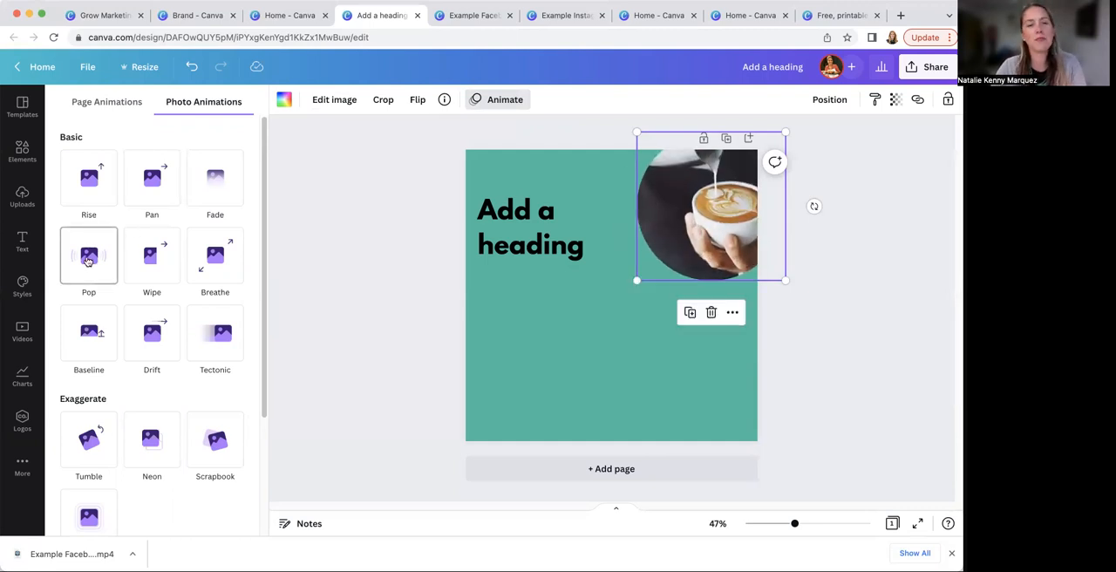
left_click(88, 259)
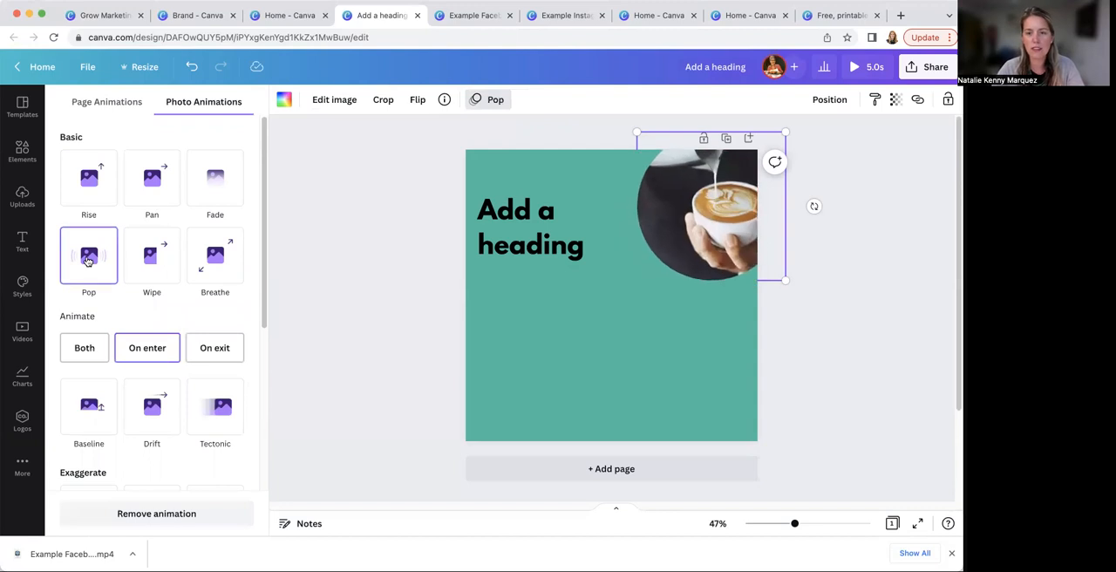
Apply the Pan animation to the heading and play the animated design in the preview
left_click(540, 215)
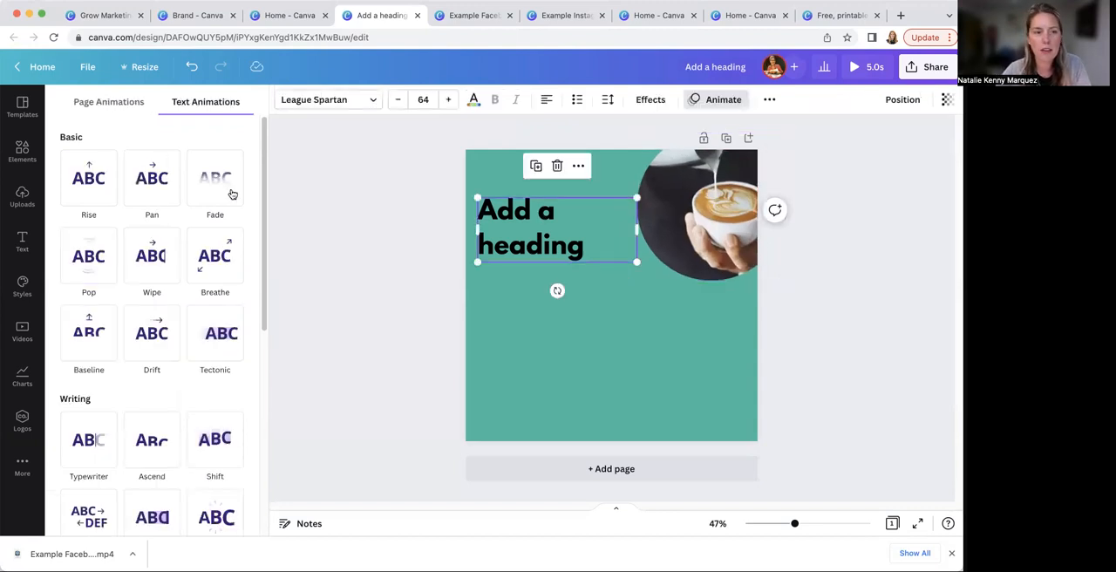
left_click(173, 192)
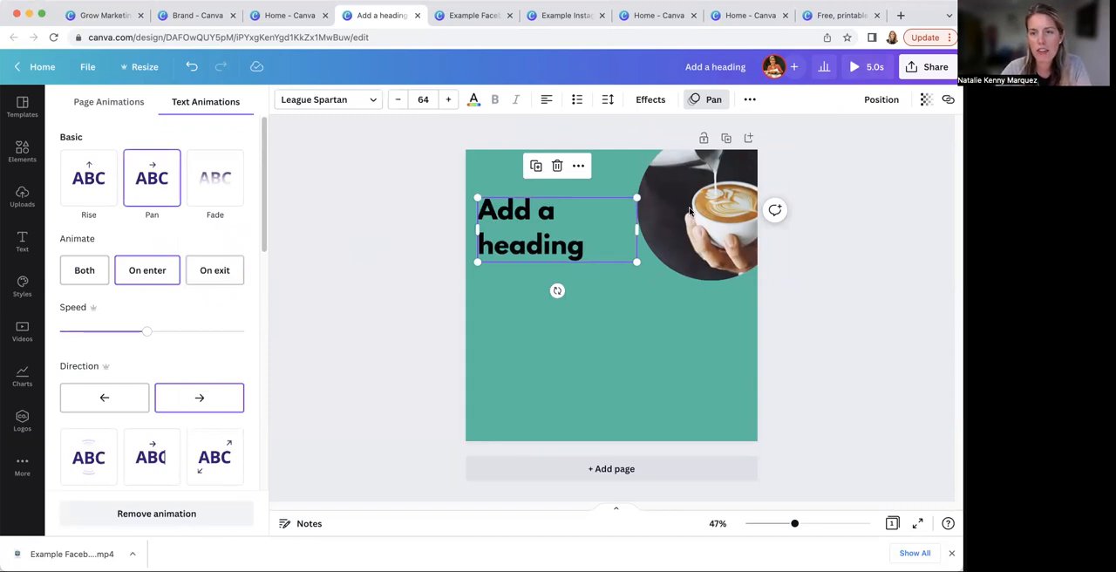
left_click(867, 70)
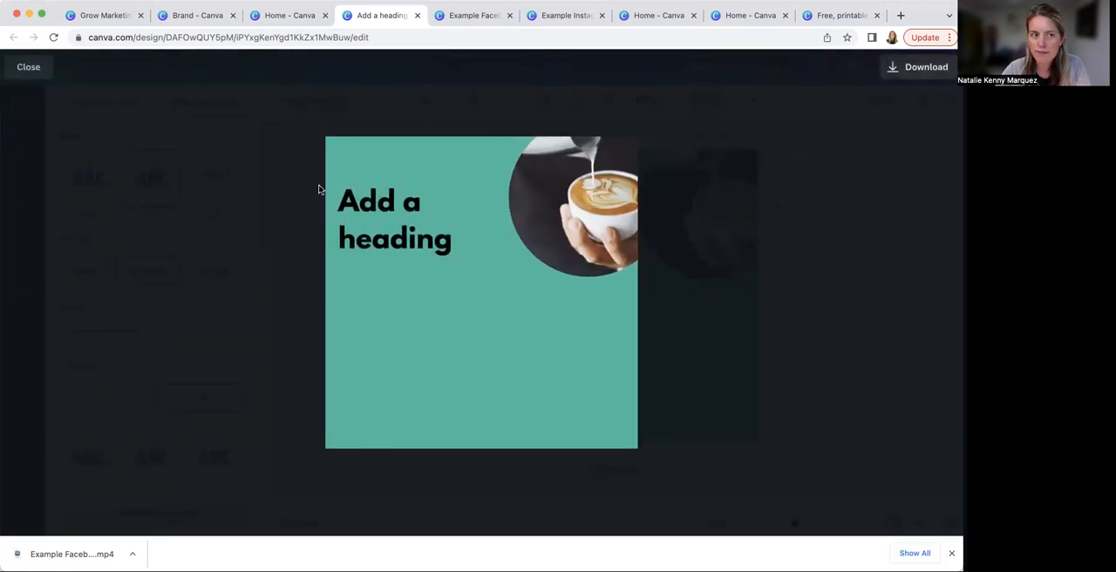
left_click(21, 69)
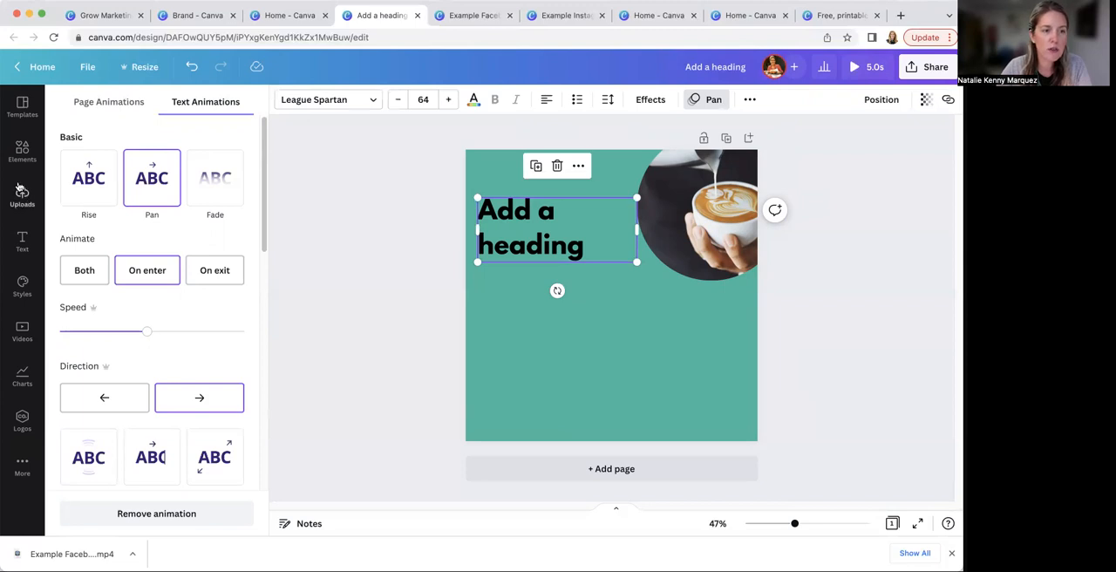
left_click(23, 156)
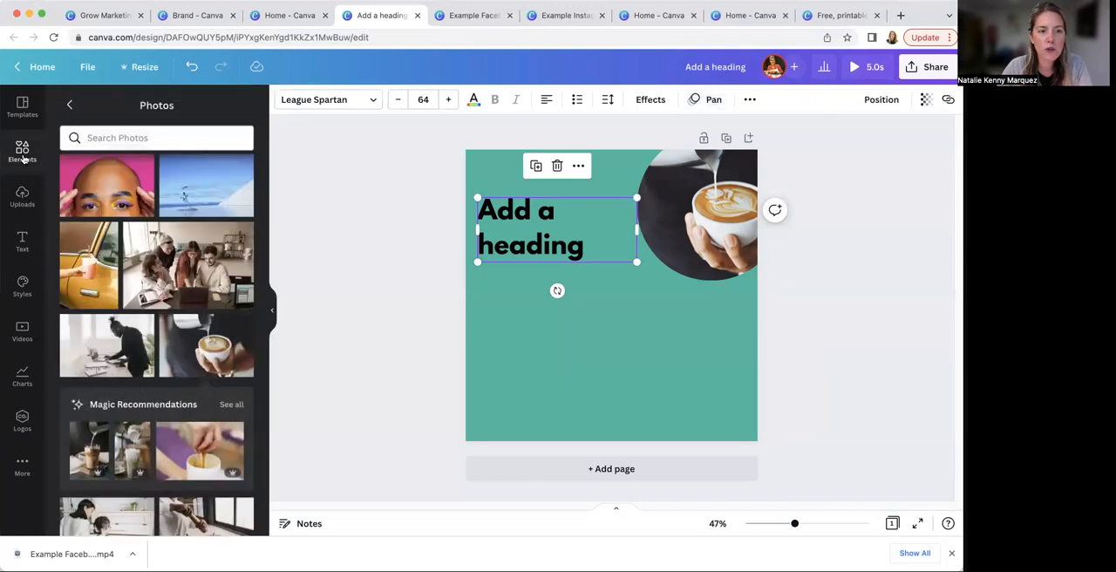
left_click(69, 104)
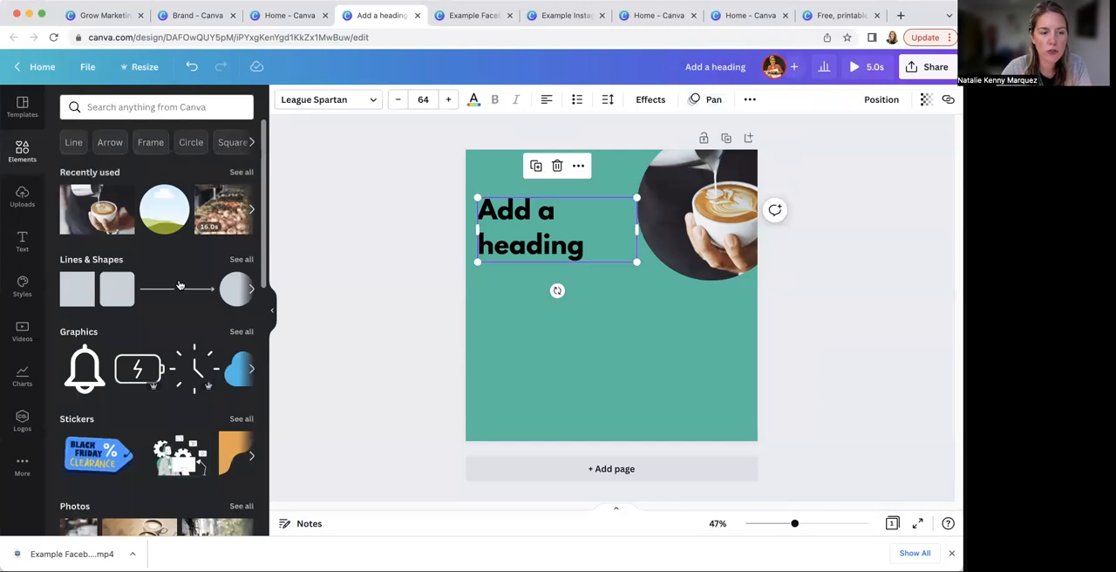
left_click(24, 240)
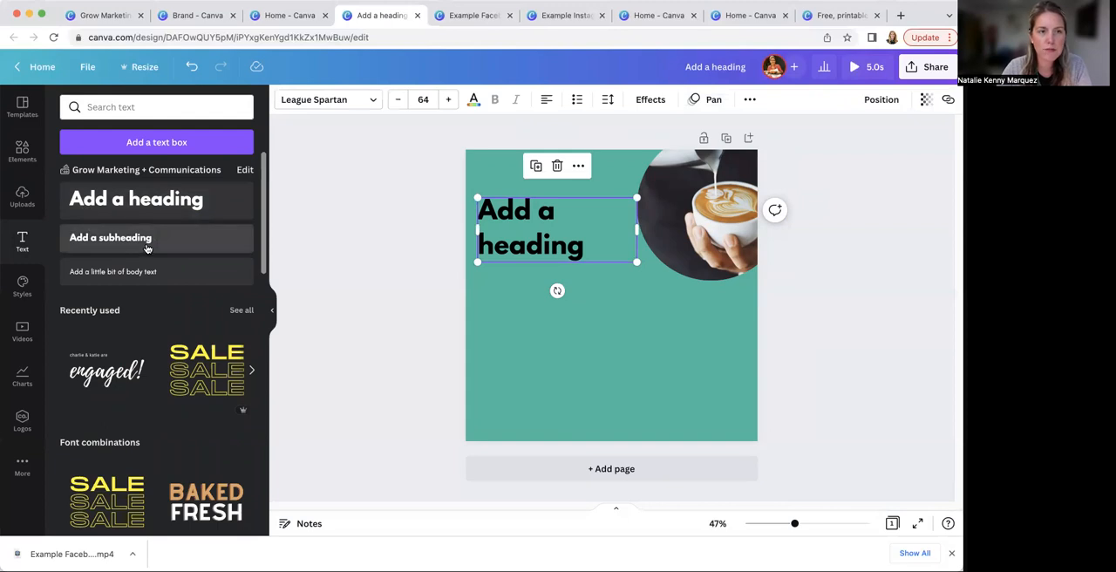
Switch to the Grow Marketing Canva Presentation and show the Marketing Materials slide
left_click(105, 16)
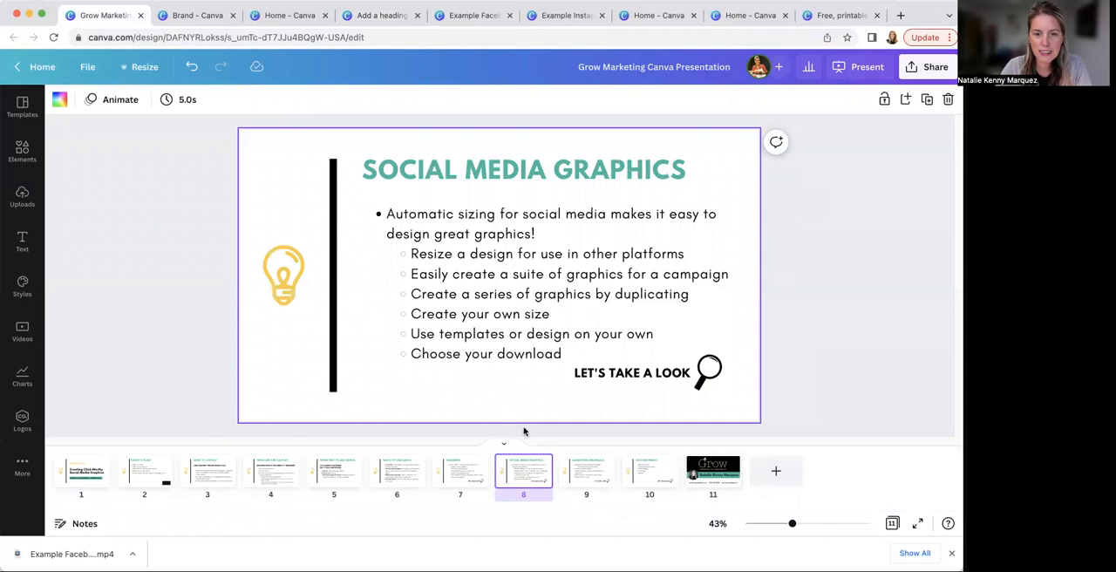
left_click(589, 479)
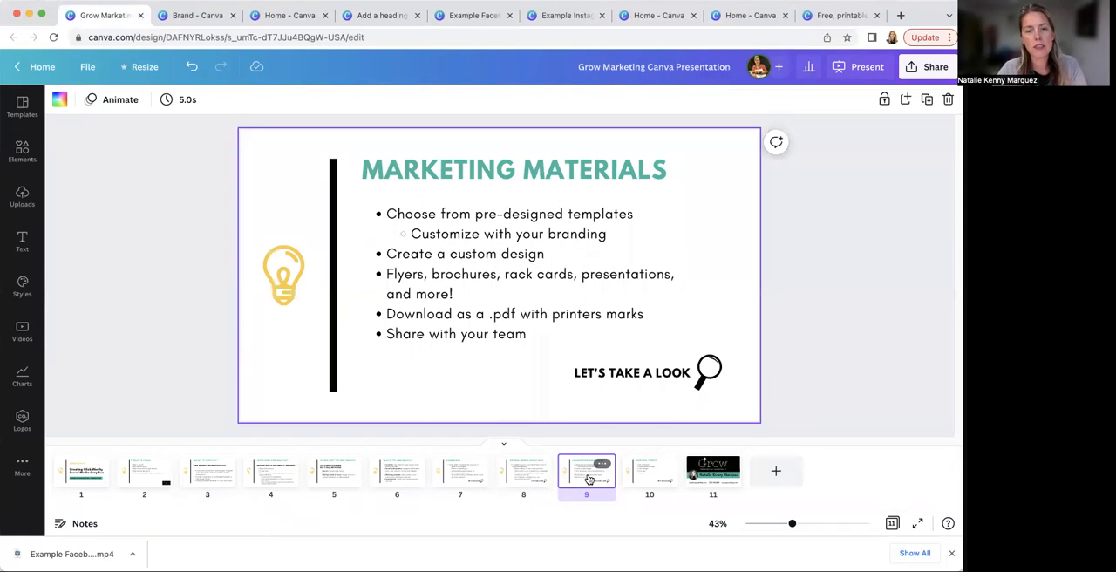
Create a new Flyer (Portrait) design, 8.5 × 11 in, from the flyer options on the Canva home page
left_click(652, 17)
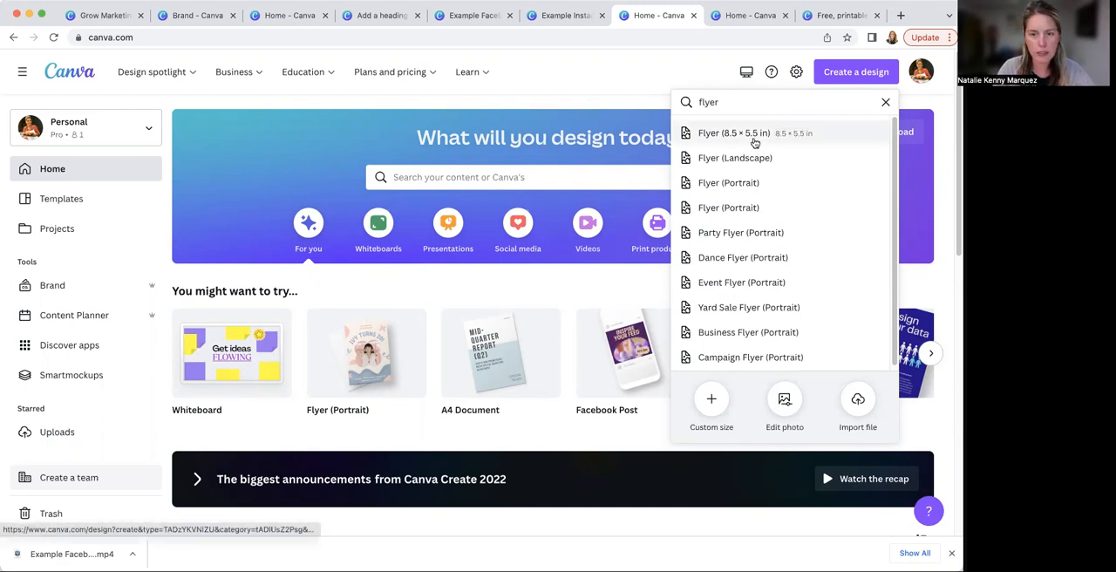
left_click(706, 214)
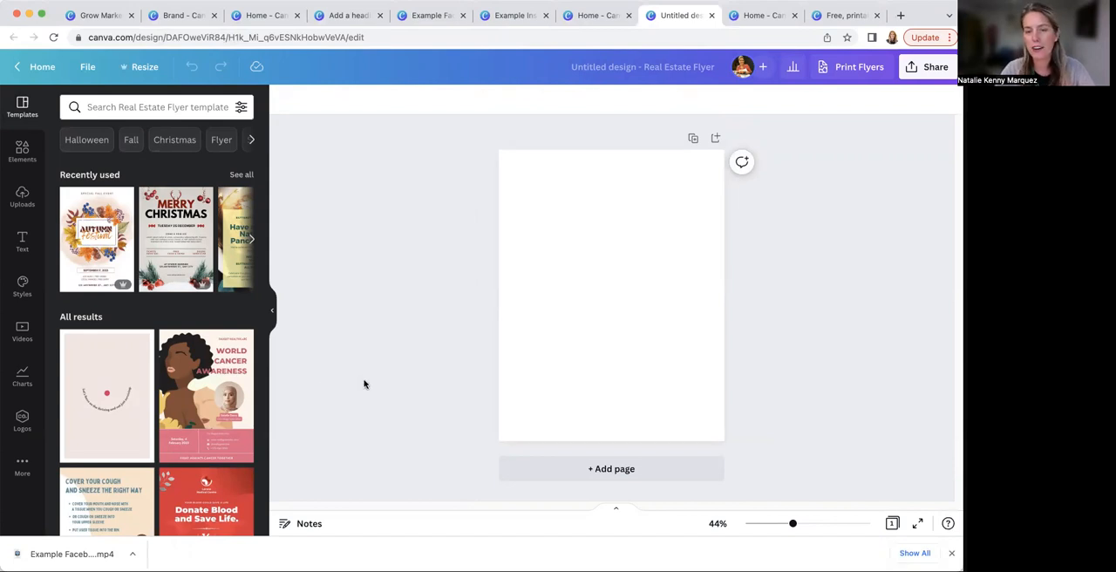
Search the flyer templates for "holiday" and apply the orange "Explore The World" travel template to the blank page
left_click(126, 106)
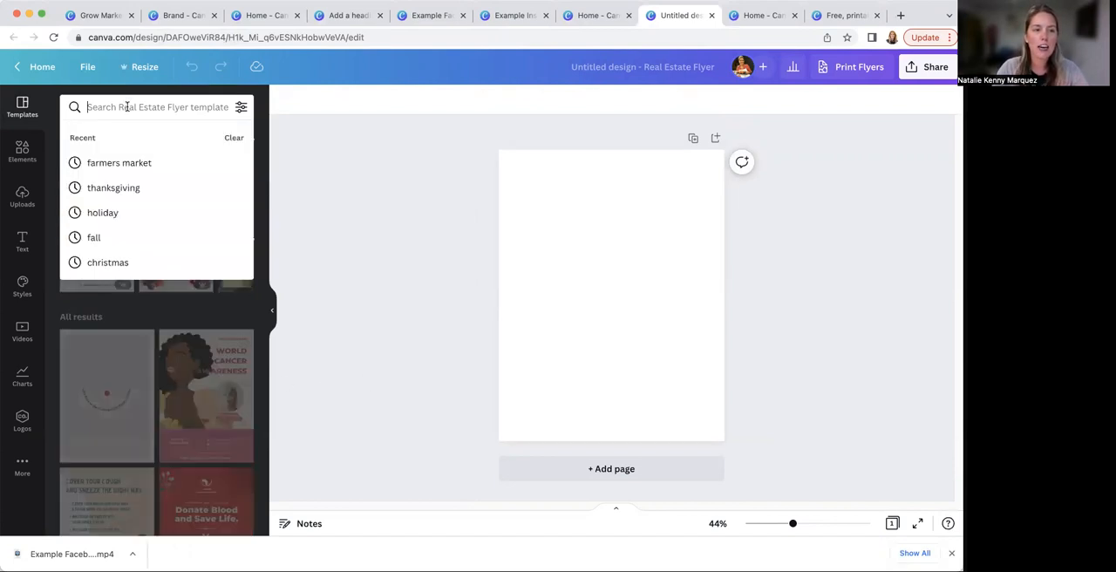
type("holiday")
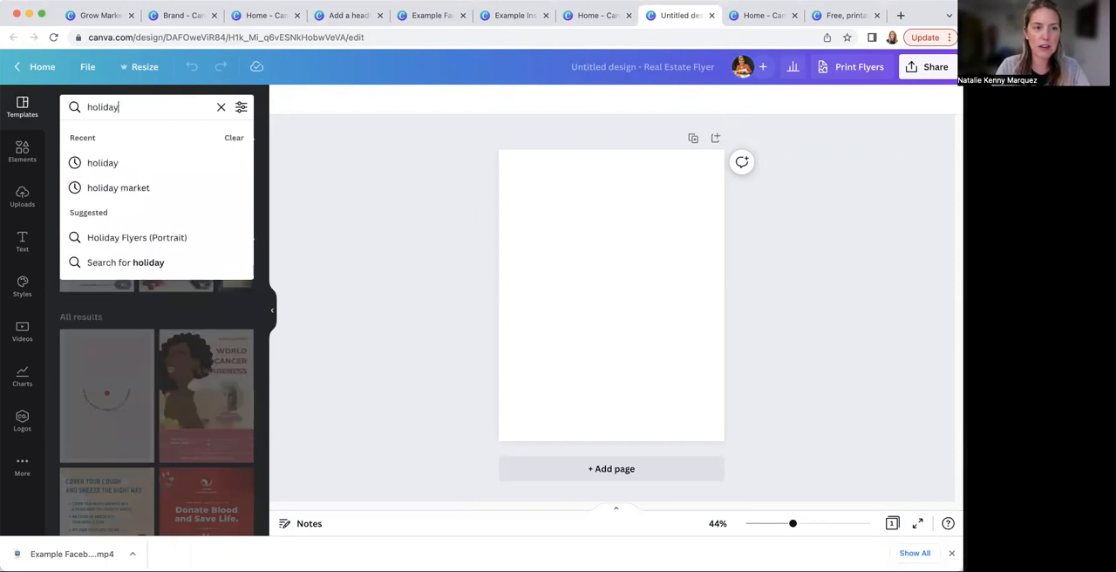
key("Return")
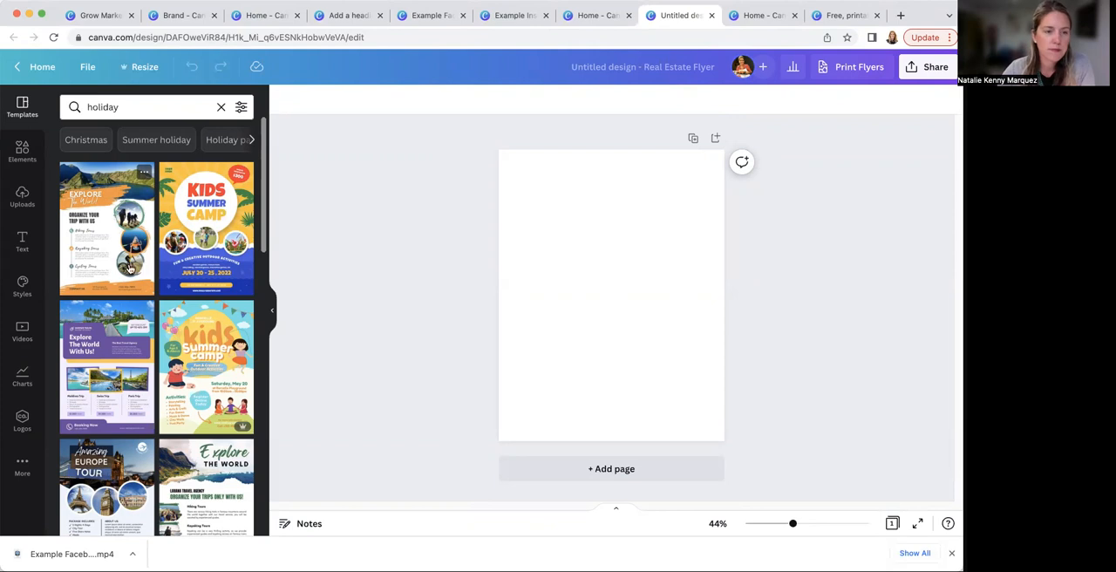
left_click(99, 227)
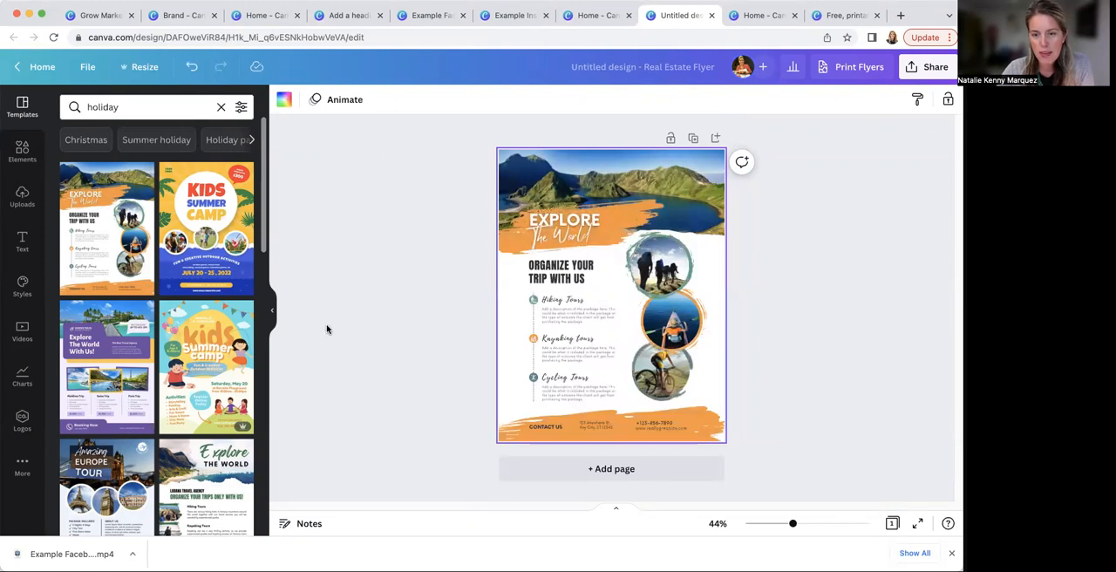
left_click(365, 301)
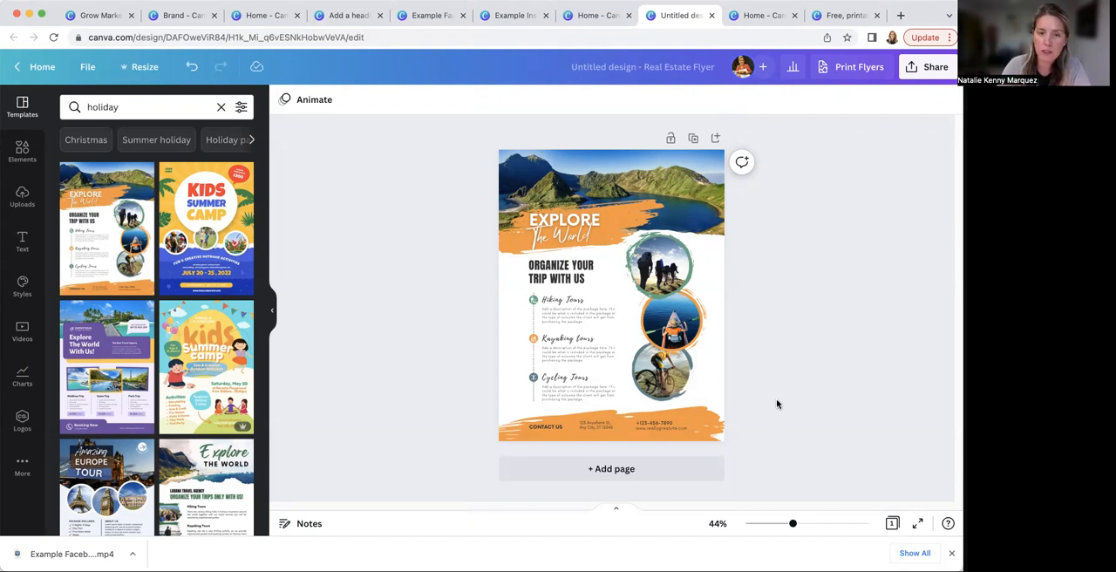
Search the elements for "illinois" and replace the flyer's mountain lake header photo with the blue-toned city skyline photo
left_click(591, 172)
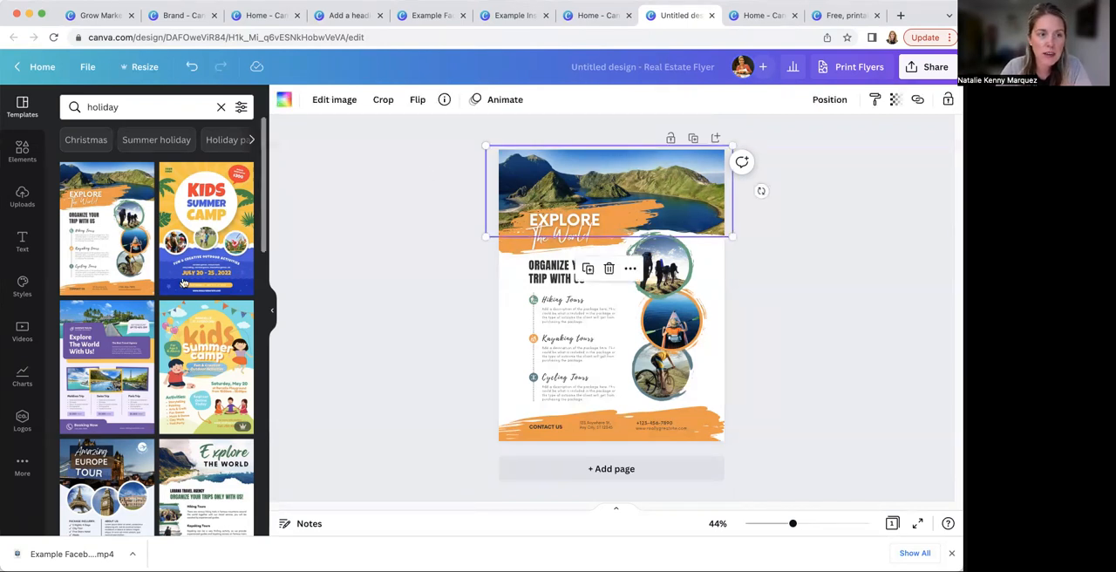
left_click(21, 150)
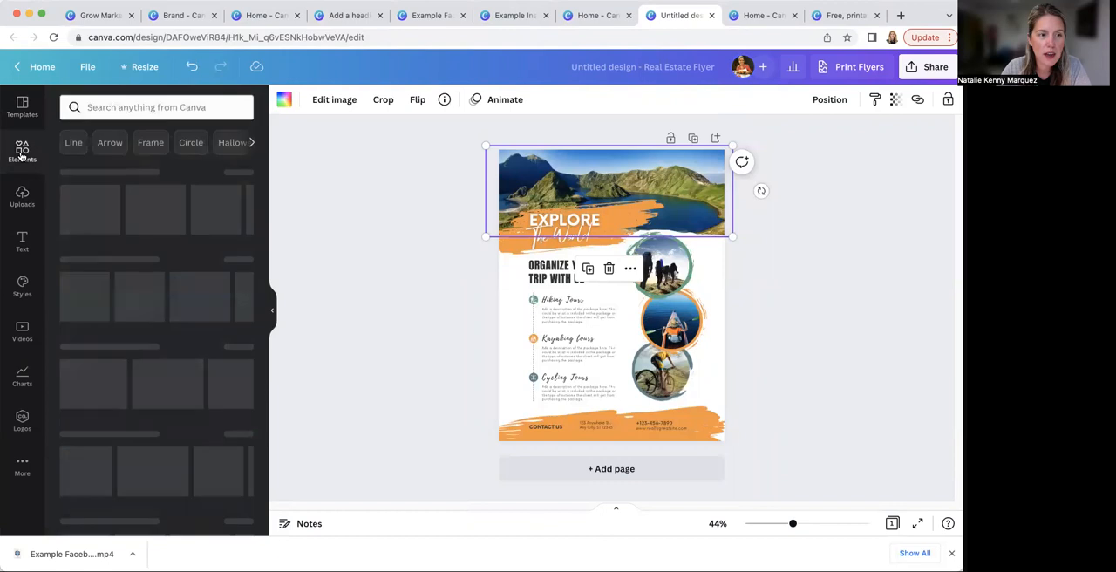
left_click(122, 106)
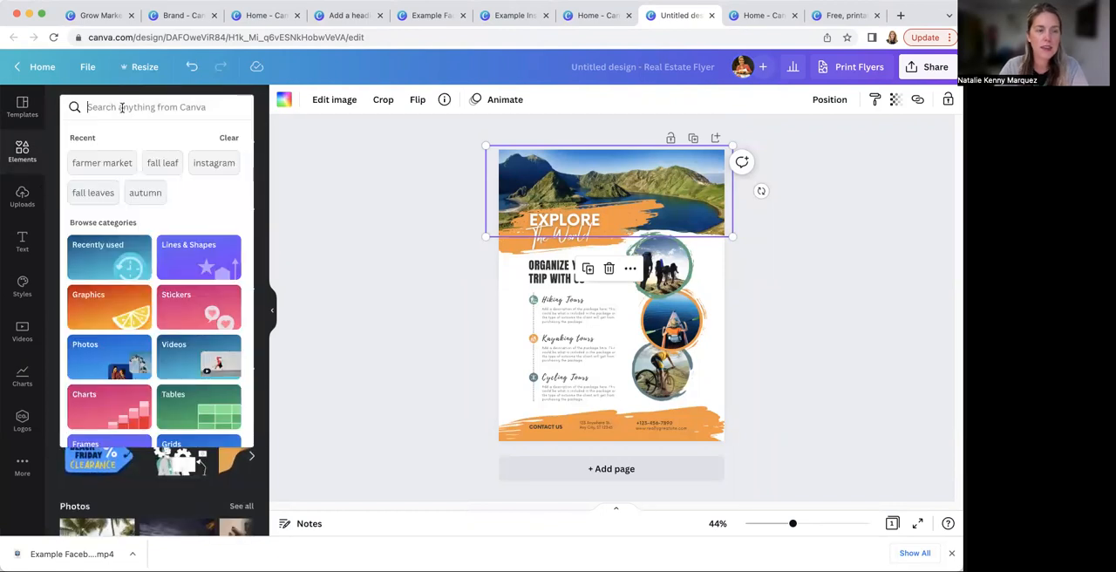
type("illinois")
key("Return")
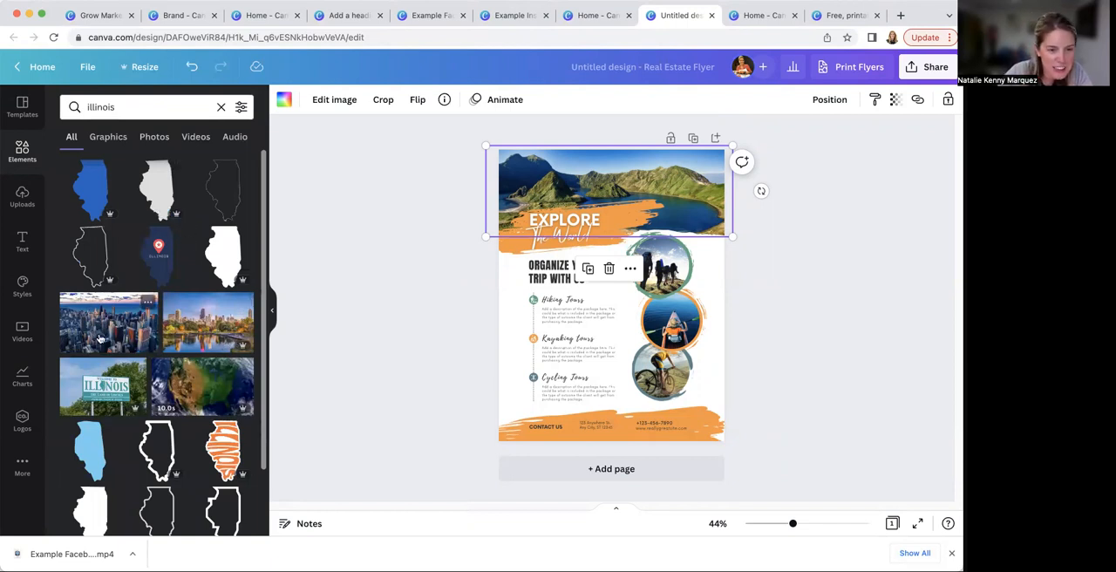
left_click_drag(93, 331, 516, 194)
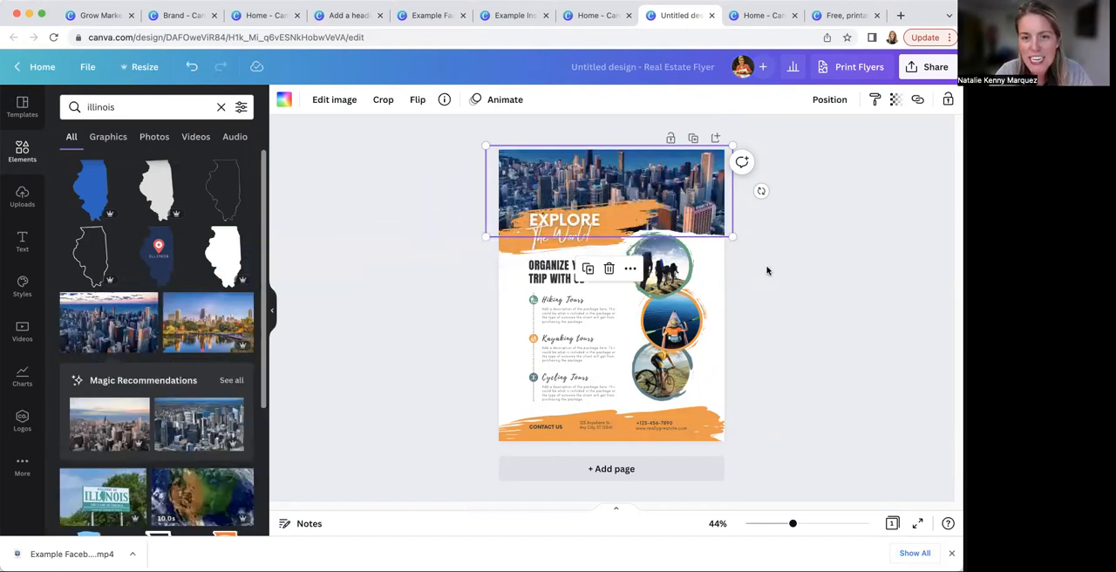
Shift the skyline photo down within the flyer's header crop so the sky above the buildings shows
double_click(697, 183)
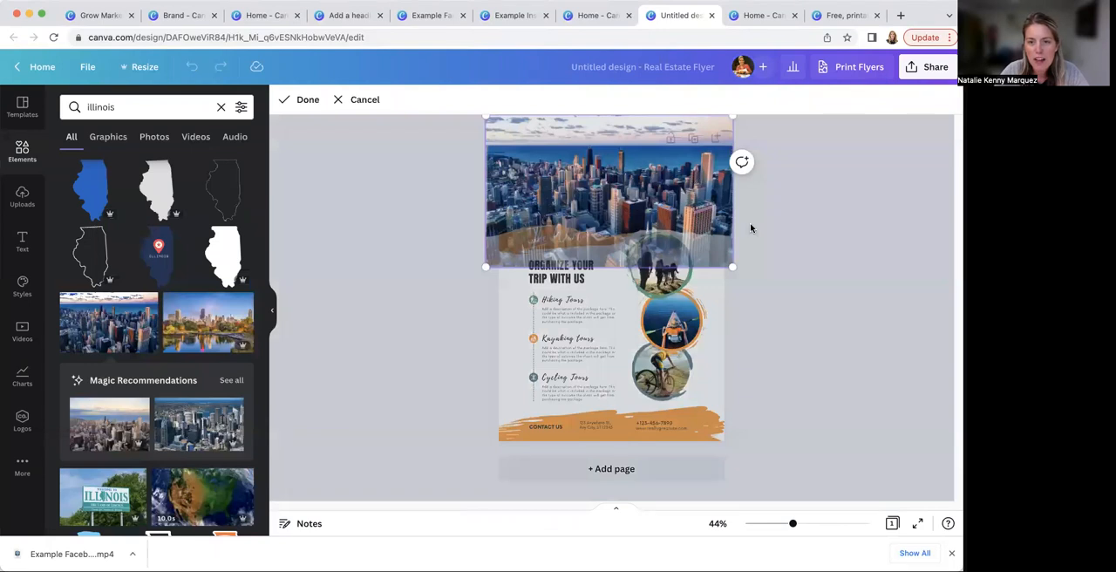
left_click(758, 190)
double_click(700, 195)
left_click(760, 190)
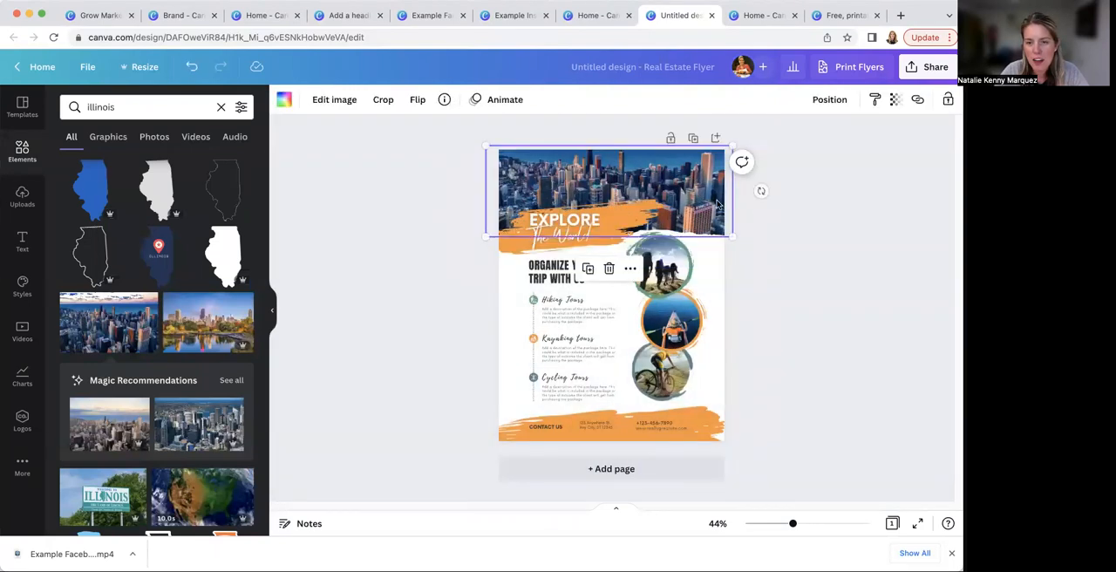
double_click(710, 197)
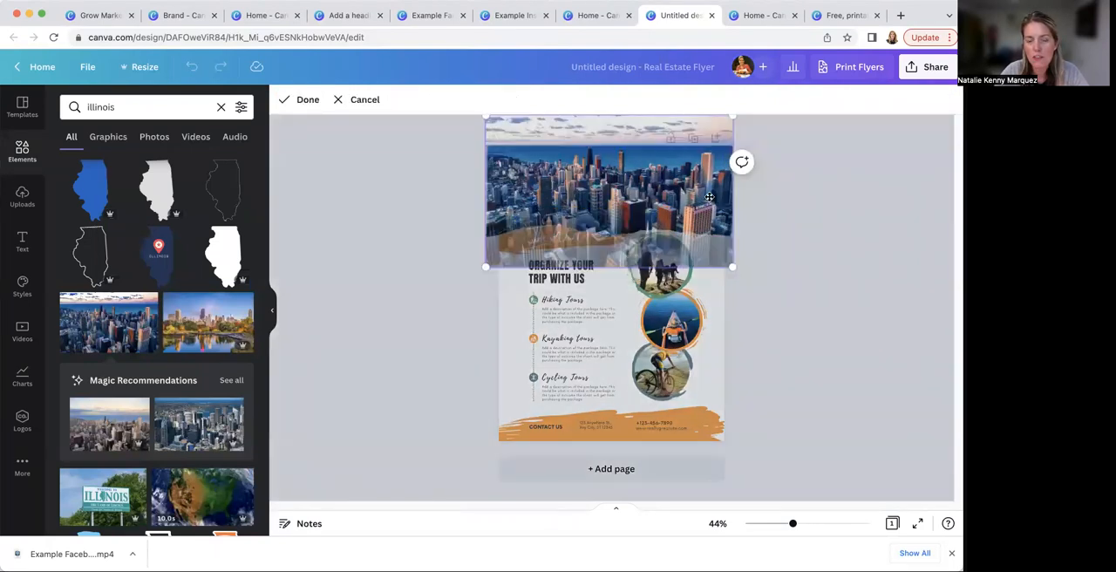
left_click_drag(705, 181, 707, 218)
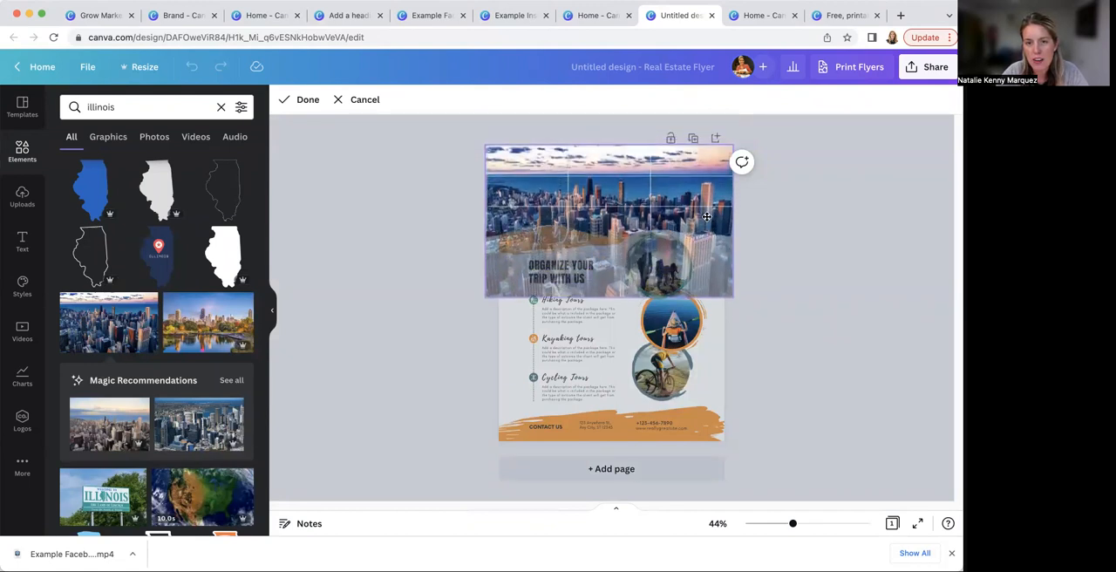
left_click(799, 245)
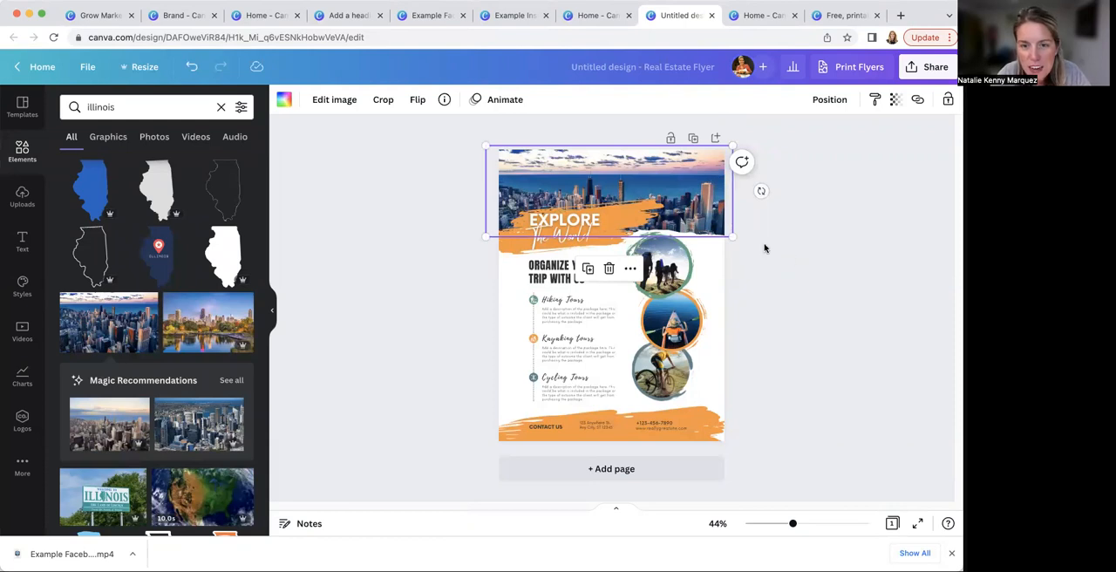
Recolour the flyer's orange header and footer brush strokes with the teal from the Grow Marketing + Communications palette
left_click(512, 248)
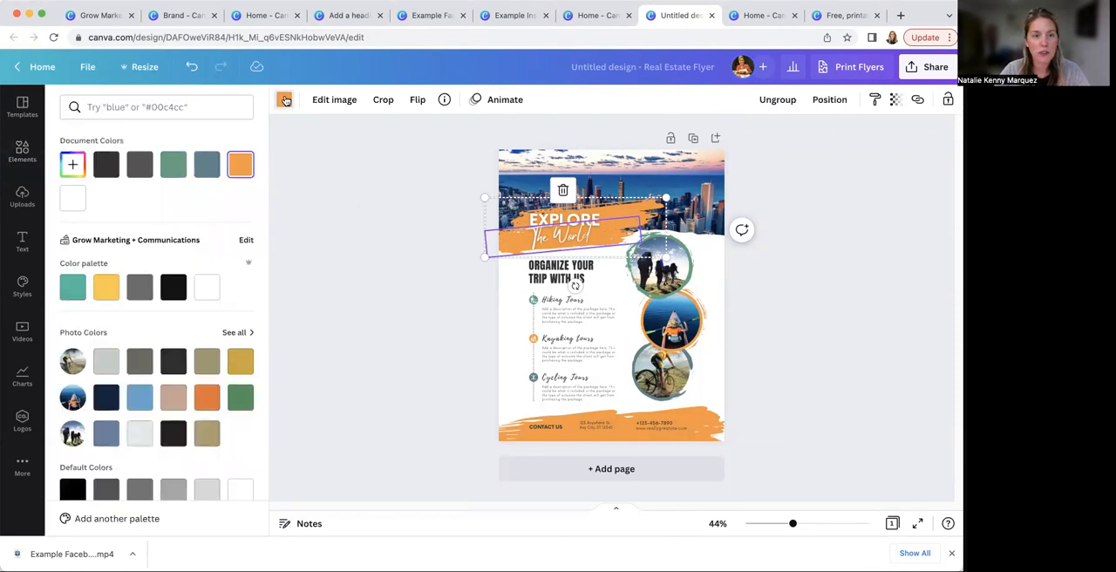
left_click(72, 287)
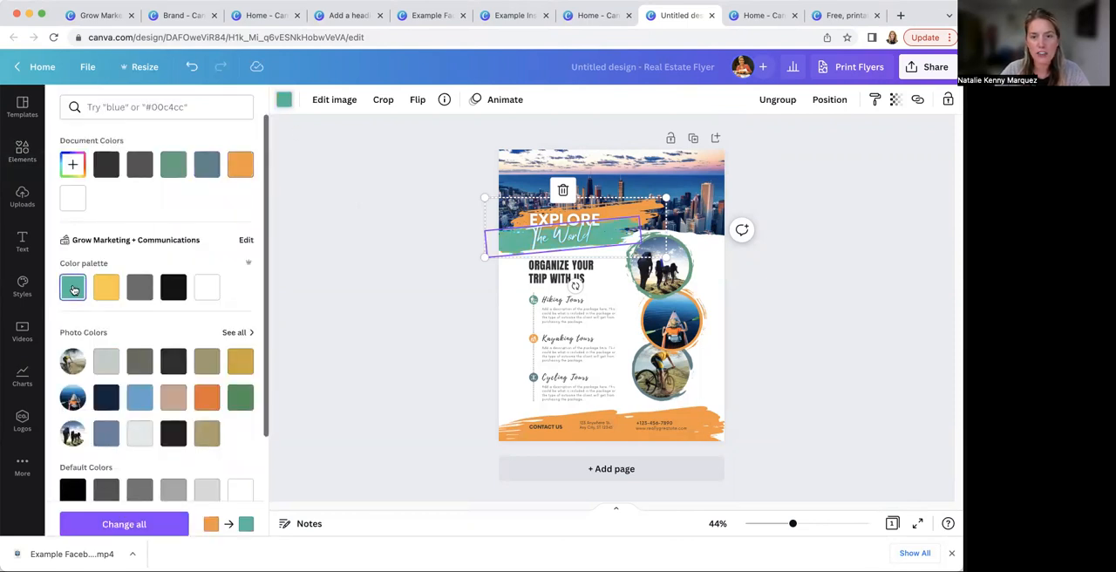
left_click(653, 207)
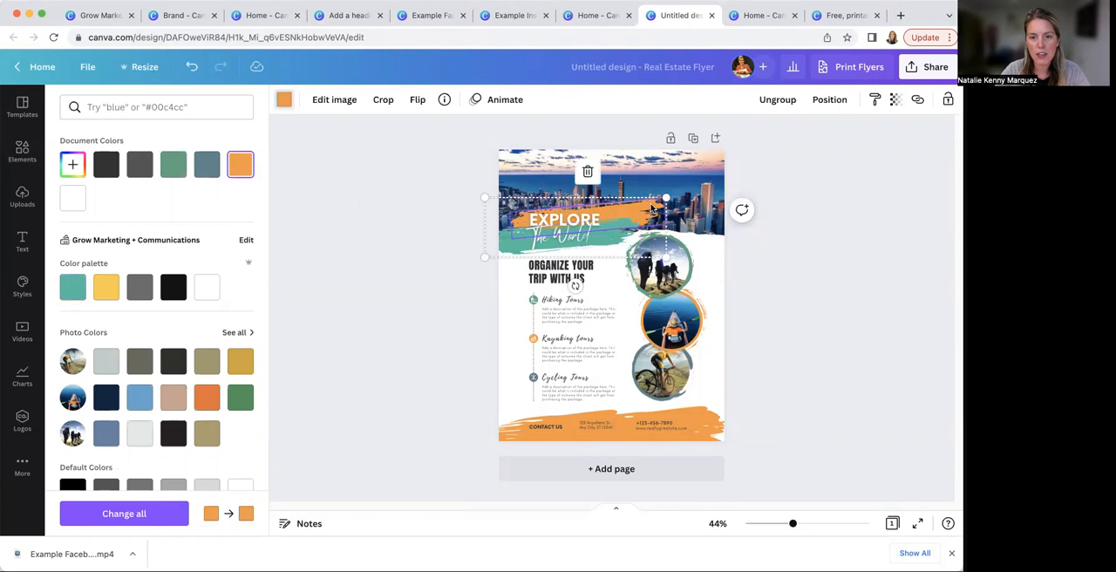
left_click(76, 287)
left_click(484, 416)
left_click(72, 287)
left_click(702, 422)
left_click(73, 287)
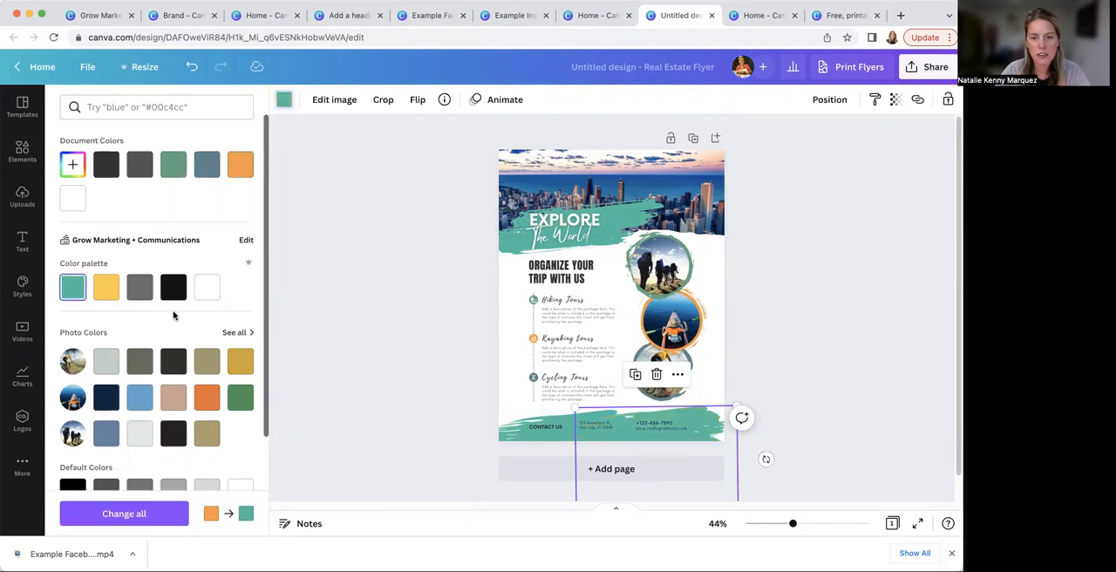
Recolour the brush rings around the hiking, kayaking and cycling photos brand teal, yellow and grey respectively
left_click(688, 266)
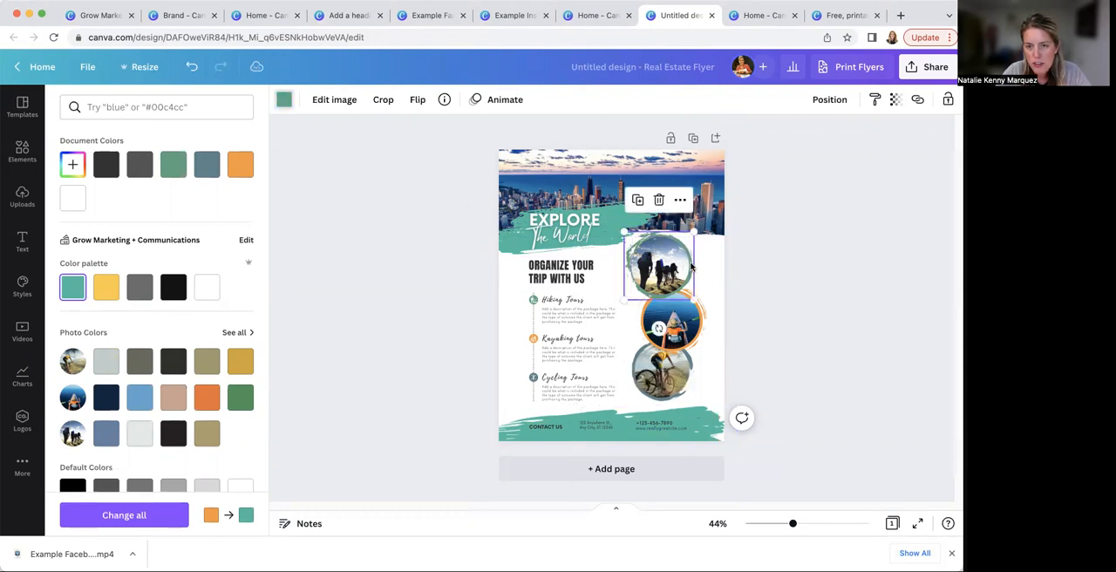
left_click(74, 286)
left_click(703, 327)
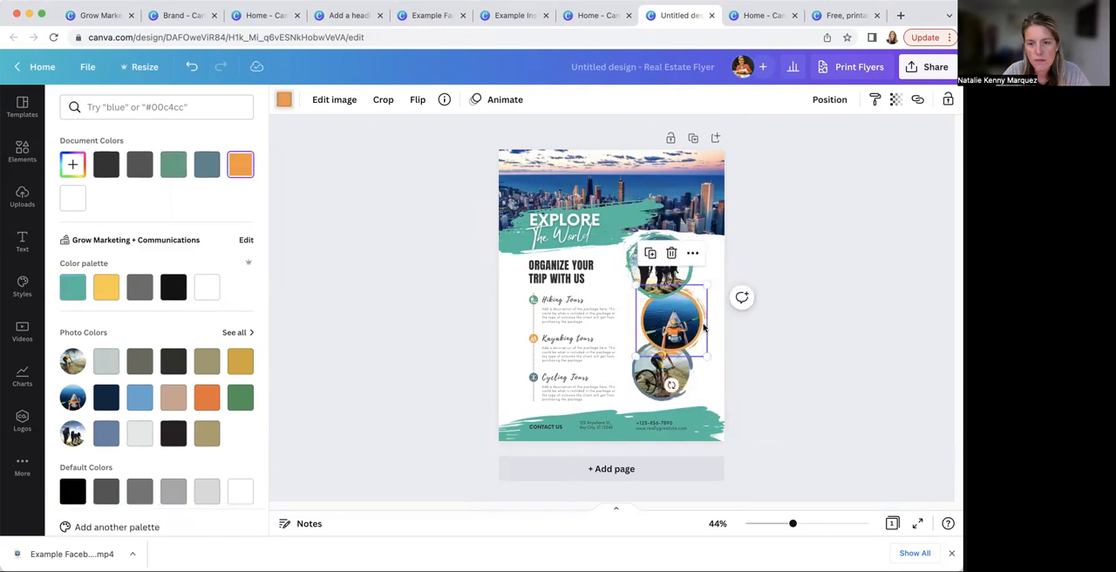
left_click(106, 287)
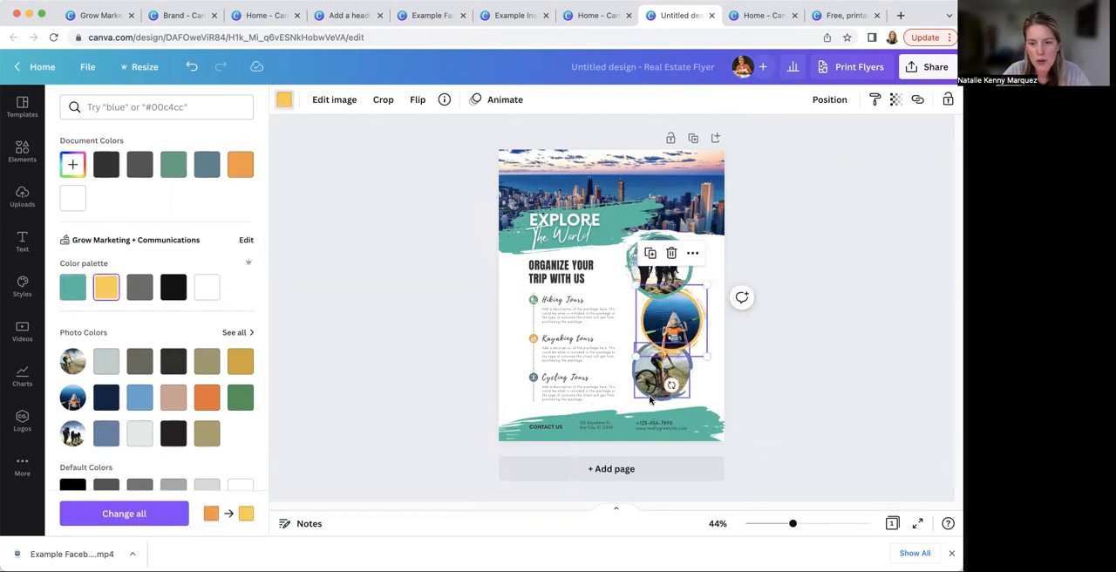
left_click(649, 399)
left_click(139, 287)
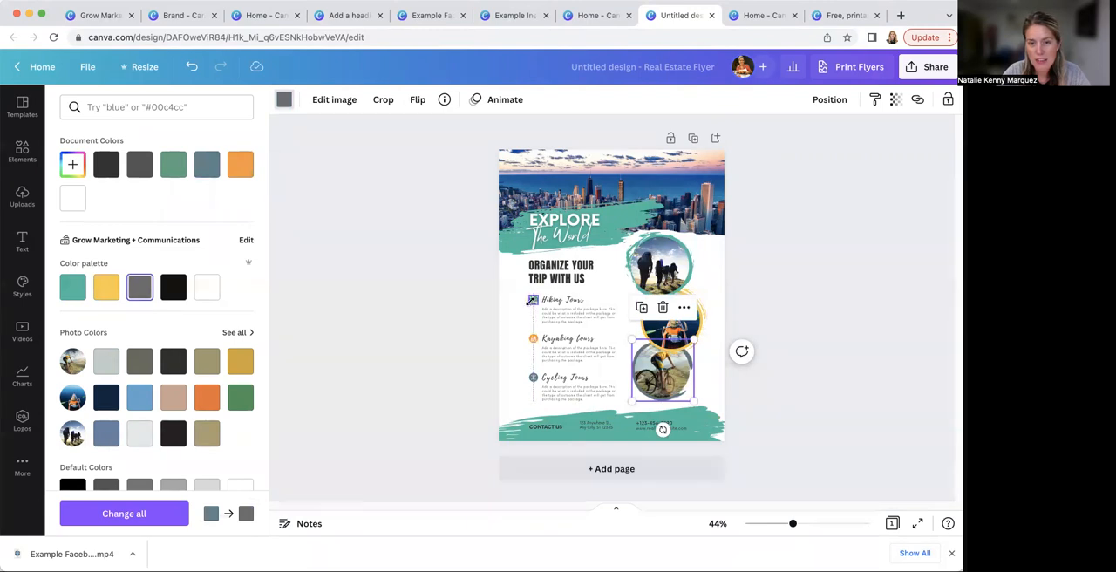
Recolour the round icons beside Hiking Tours, Kayaking tours and Cycling Tours brand teal, yellow and grey respectively
left_click(531, 300)
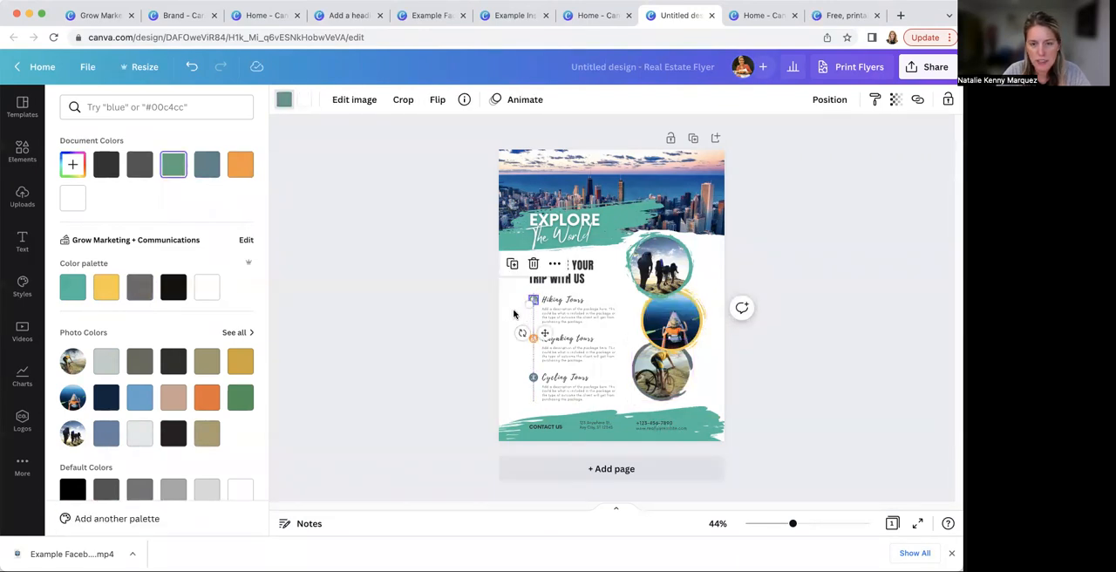
left_click(494, 316)
left_click(507, 309)
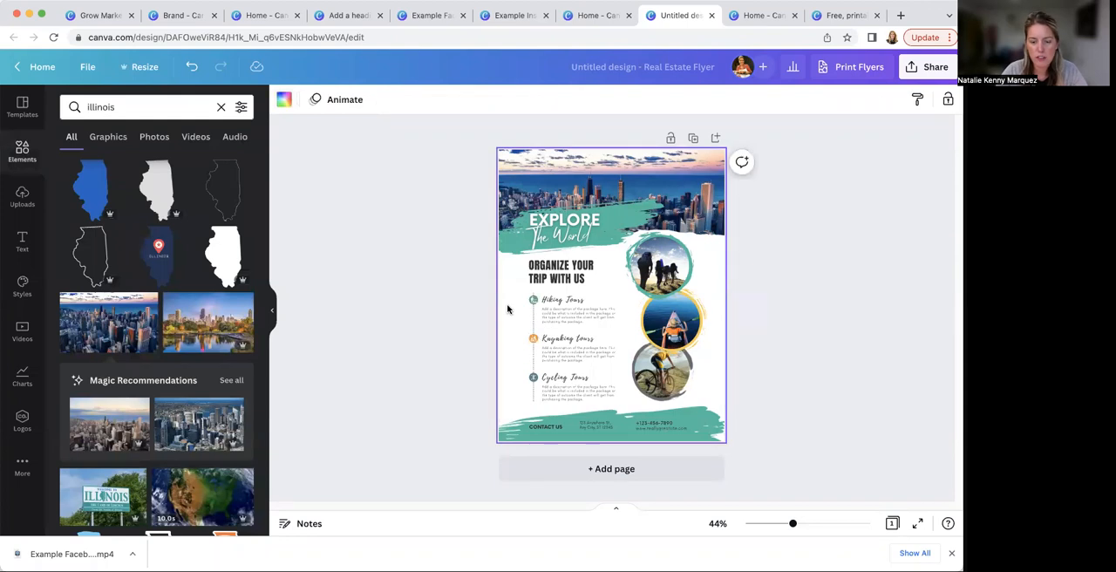
scroll(507, 309, "up", 5)
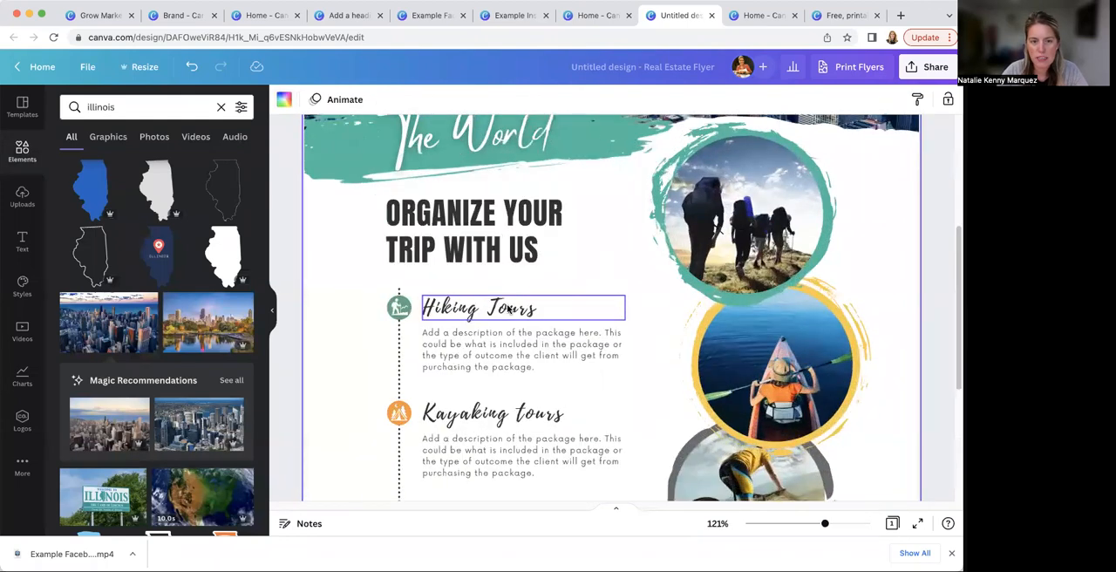
left_click(398, 307)
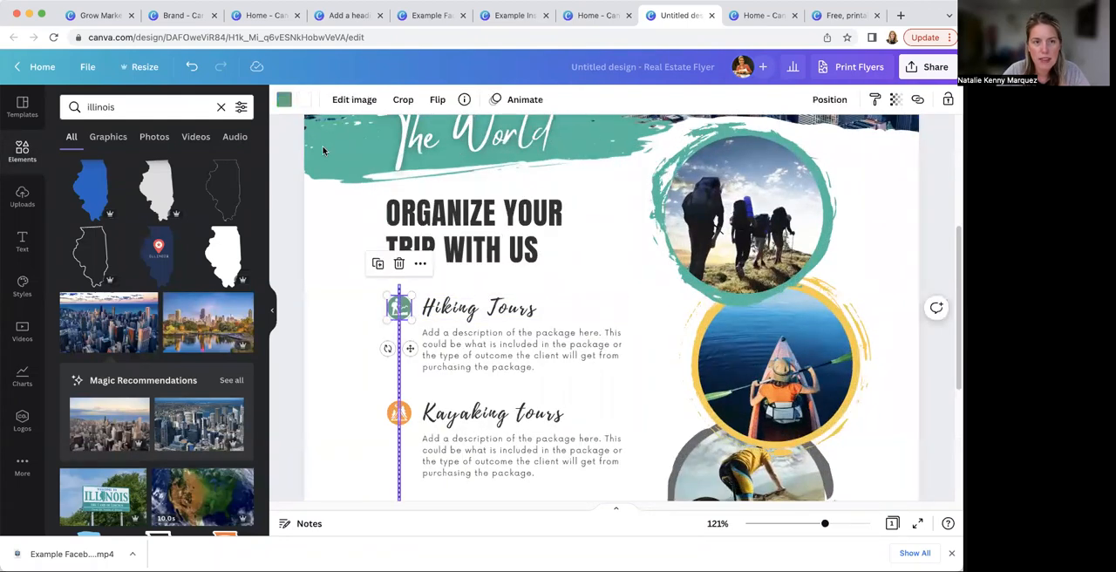
left_click(283, 99)
left_click(74, 288)
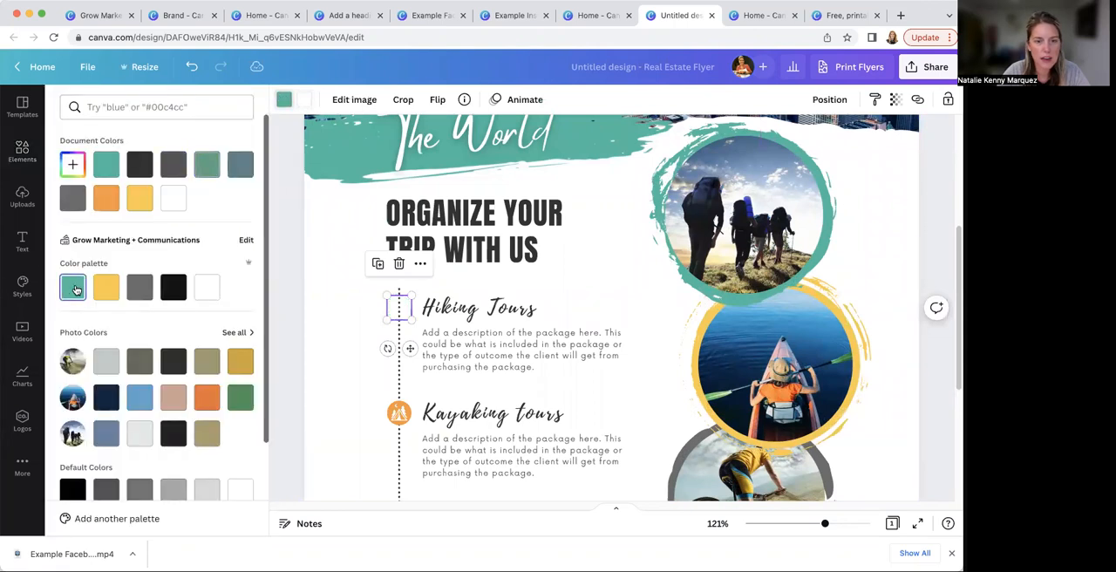
left_click(389, 412)
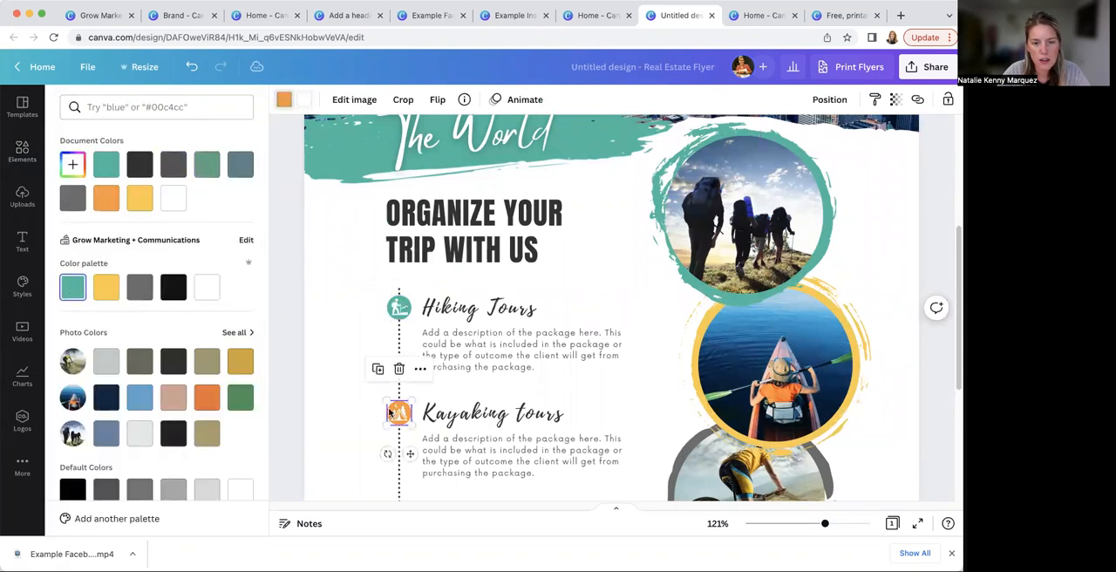
left_click(106, 287)
scroll(365, 409, "down", 3)
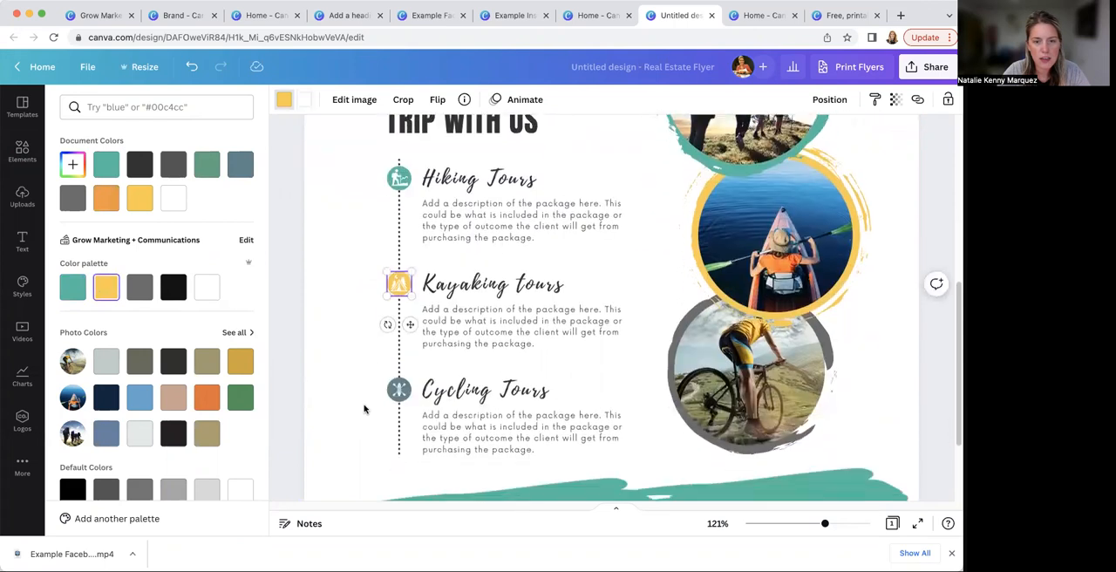
left_click(399, 389)
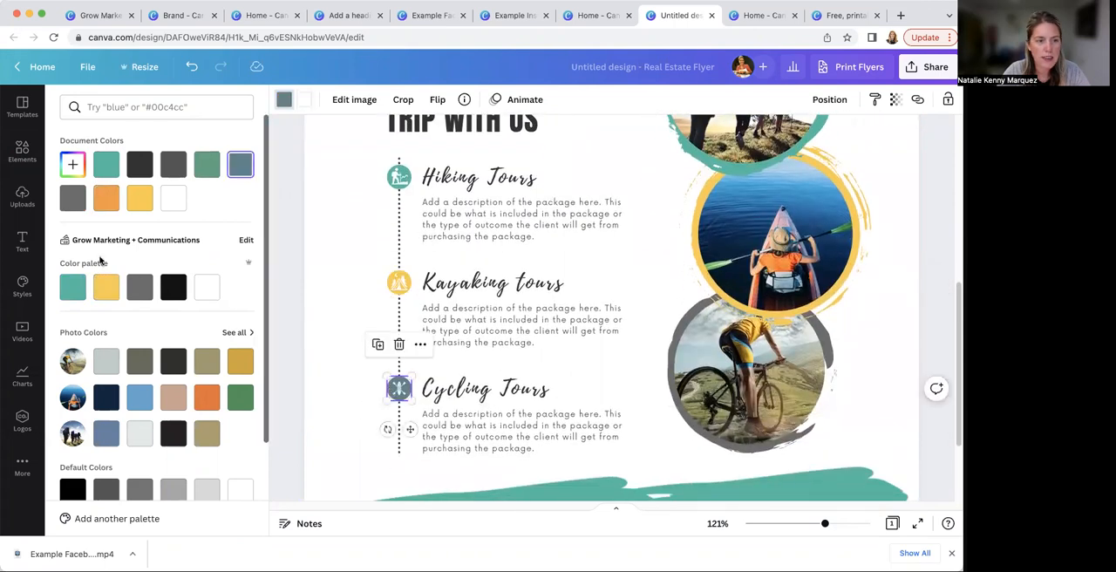
left_click(140, 294)
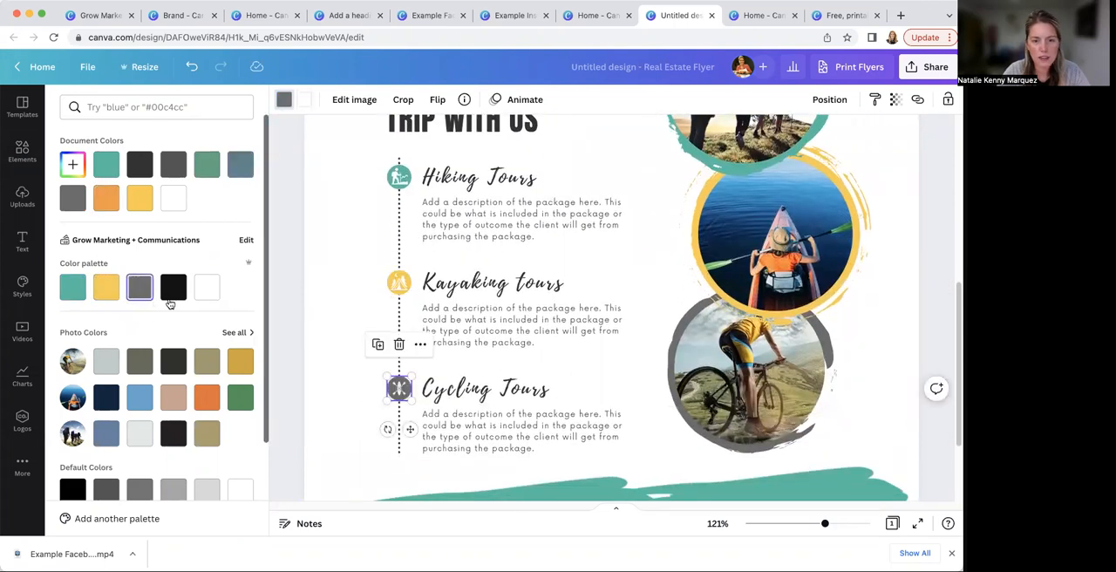
Change the font of the Hiking Tours, Kayaking tours and Cycling Tours headings to the brand font League Spartan
left_click(488, 178)
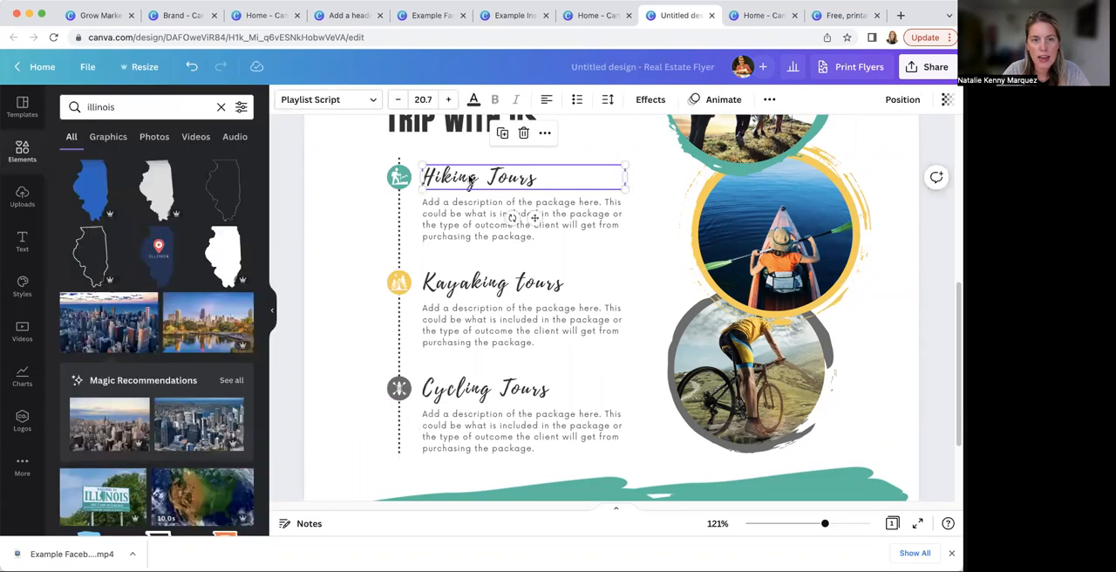
left_click(377, 101)
scroll(118, 384, "down", 1)
scroll(118, 384, "down", 5)
left_click(124, 206)
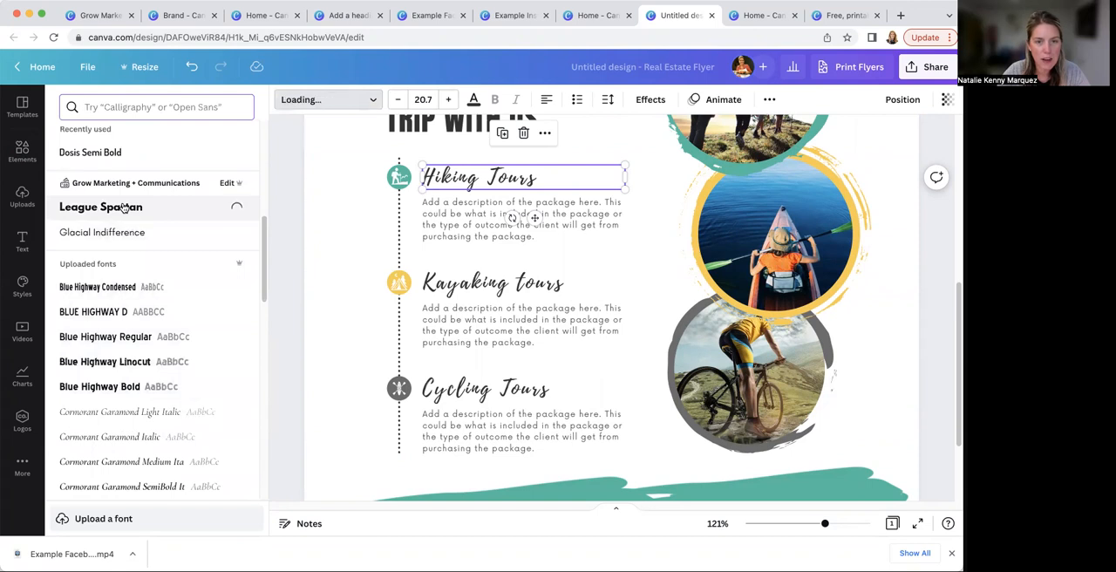
left_click(514, 281)
left_click(148, 210)
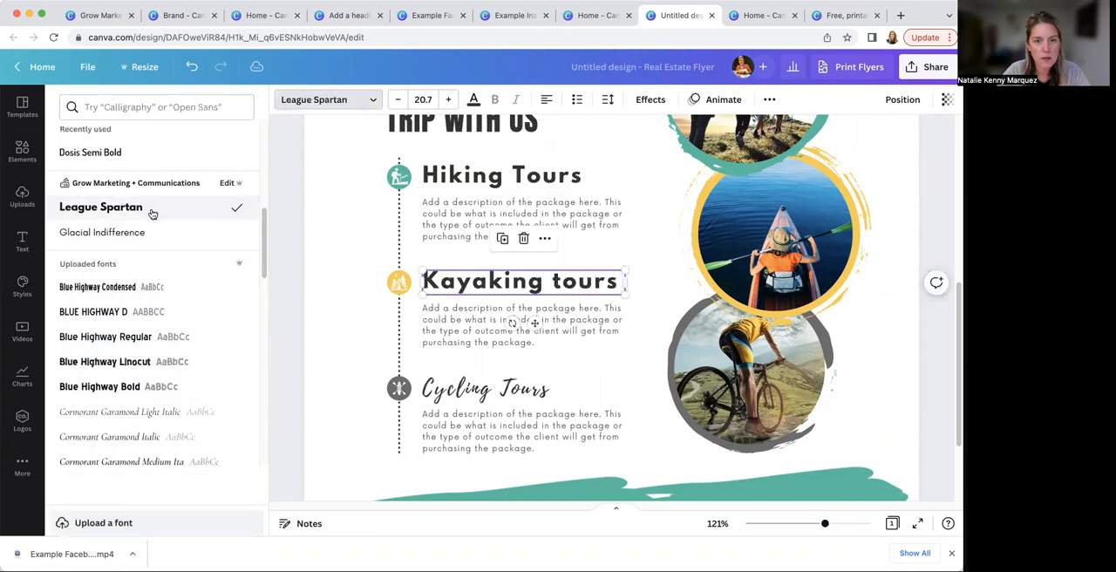
left_click(488, 389)
left_click(153, 216)
Change the font of the three tour descriptions to the brand font Glacial Indifference
left_click(470, 211)
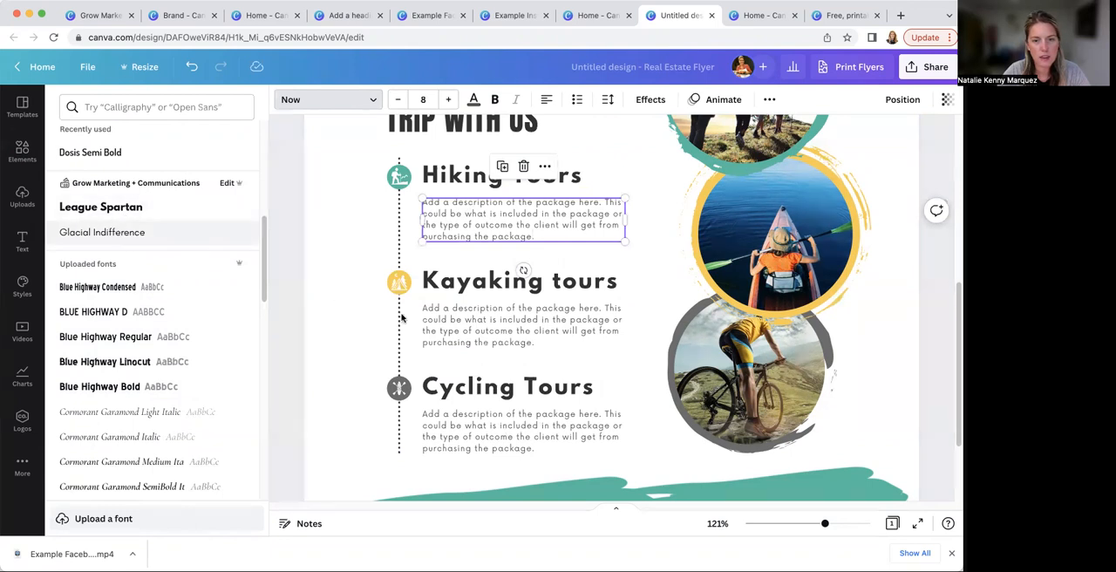
left_click(454, 324)
left_click(132, 233)
left_click(489, 427)
left_click(155, 234)
Set the "Organize your trip with us" heading in League Spartan and resize it to fit two lines at font size 27.4
scroll(348, 289, "up", 1)
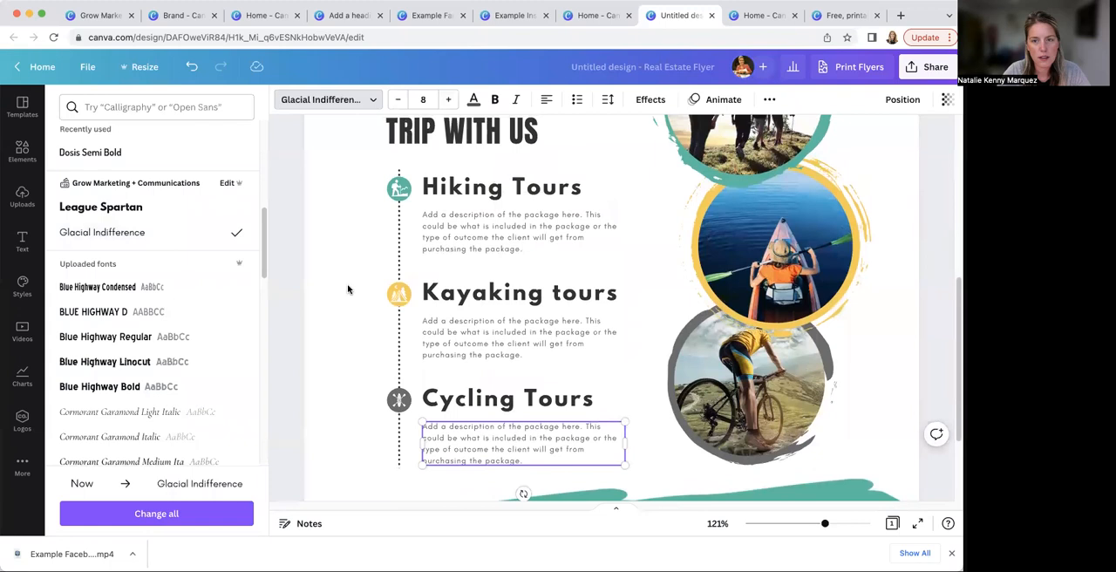
scroll(348, 288, "up", 3)
left_click(401, 178)
left_click(141, 209)
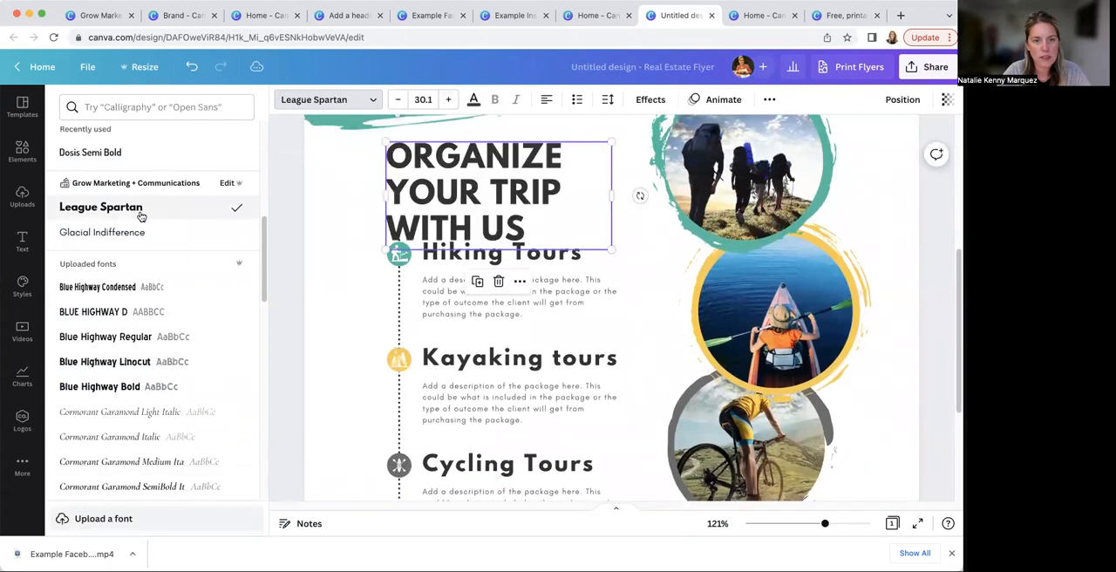
left_click_drag(616, 196, 670, 188)
left_click_drag(666, 140, 595, 163)
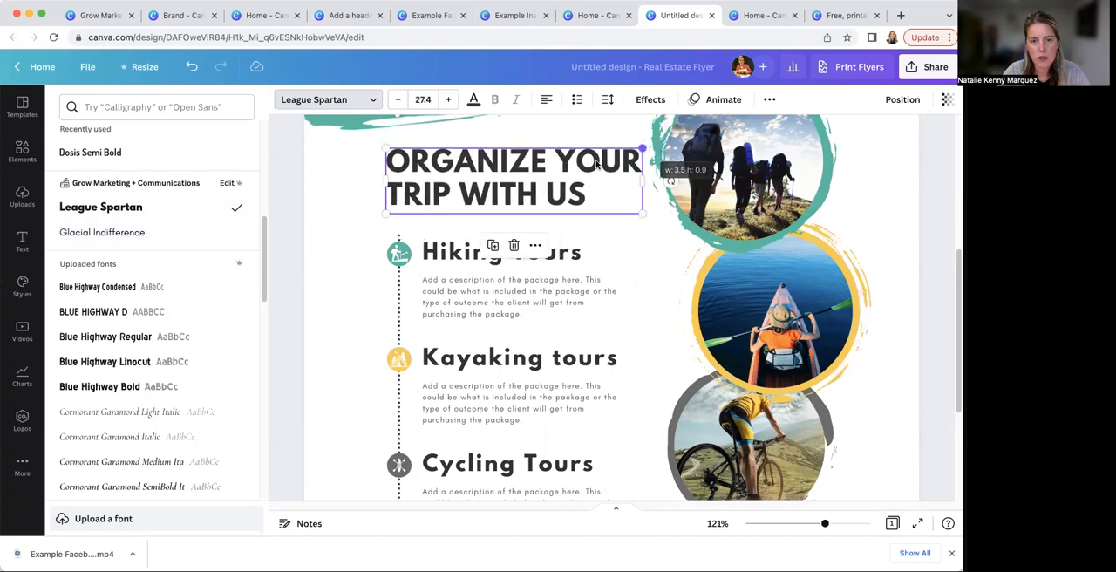
Change the font of the "EXPLORE" title in the flyer header to League Spartan
key("super+minus")
key("super+minus")
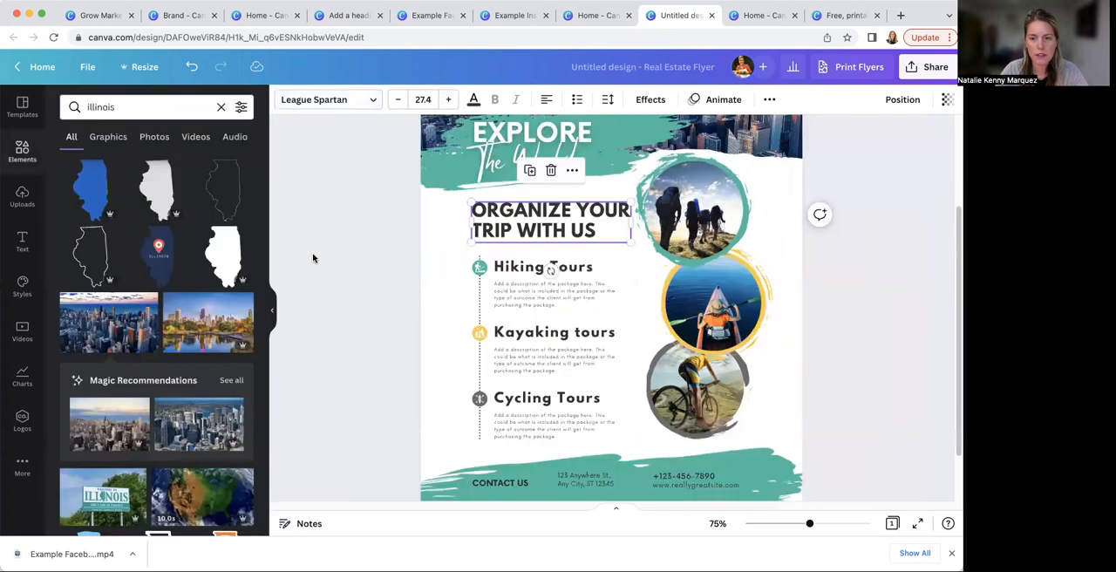
key("super+minus")
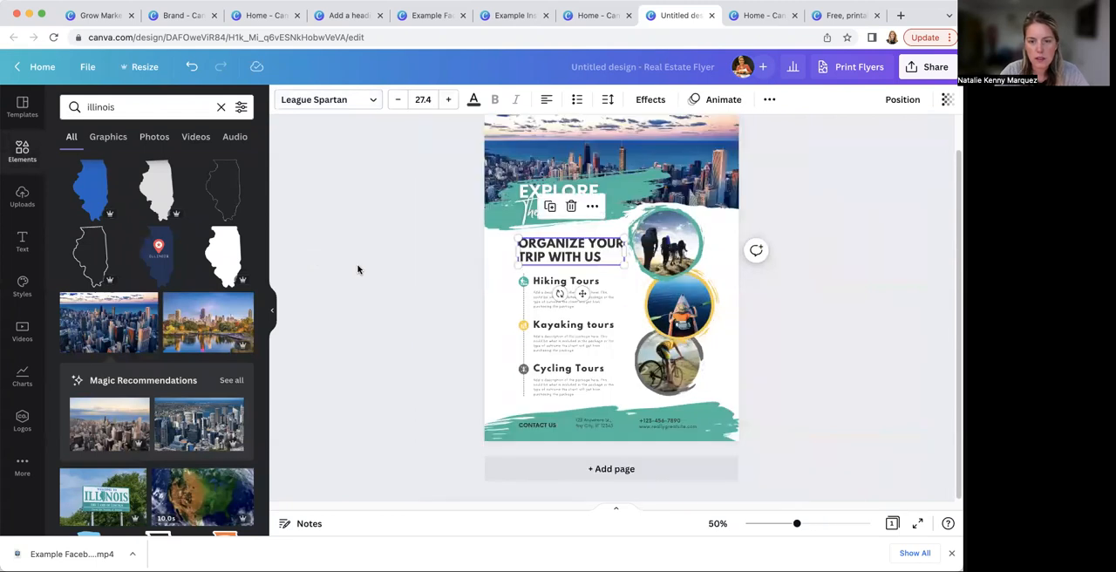
left_click(532, 192)
left_click(380, 101)
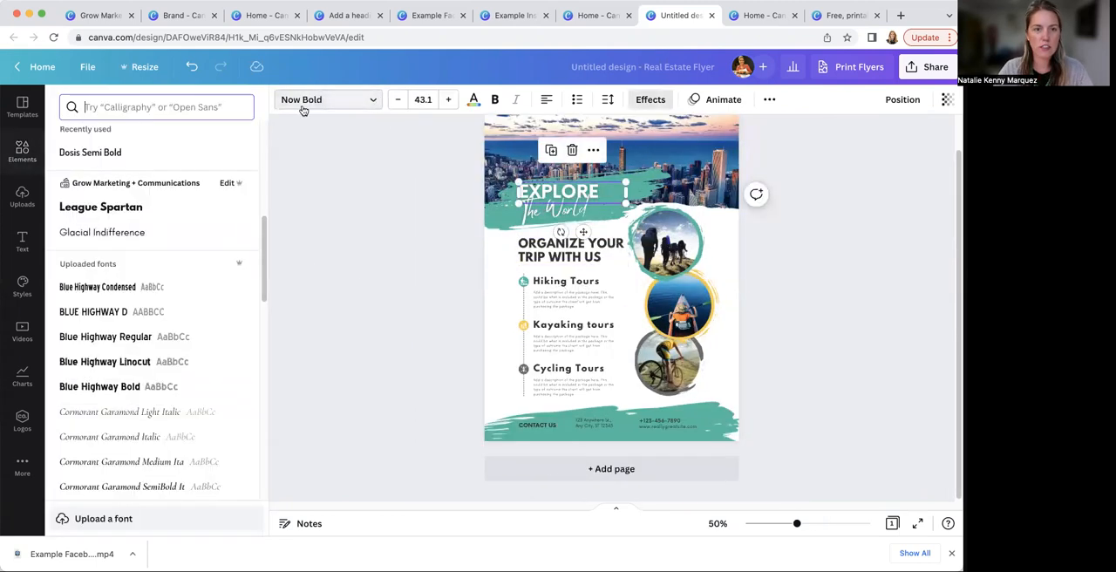
left_click(123, 208)
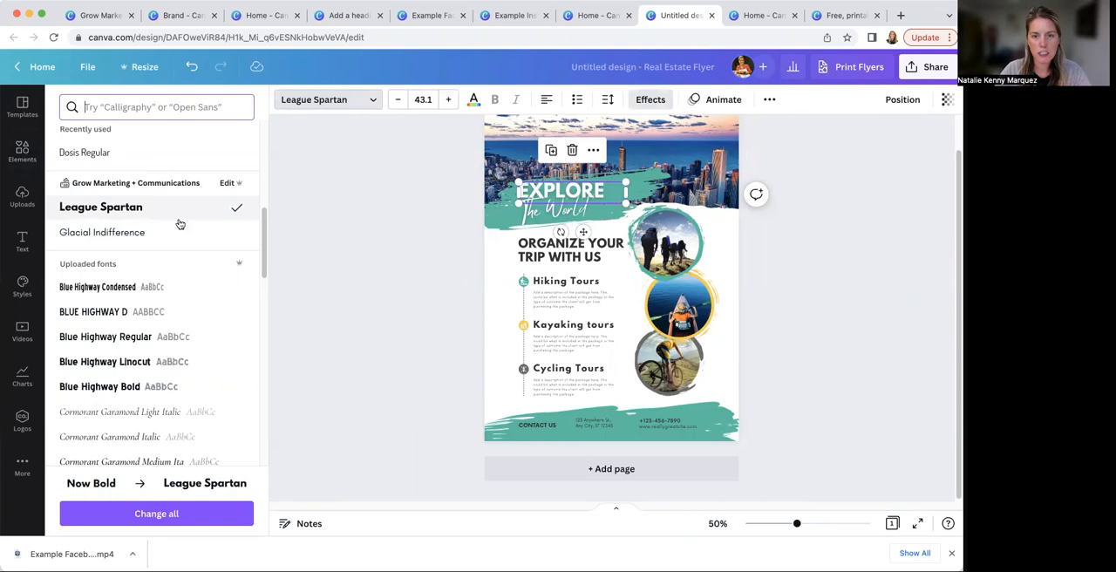
left_click(546, 216)
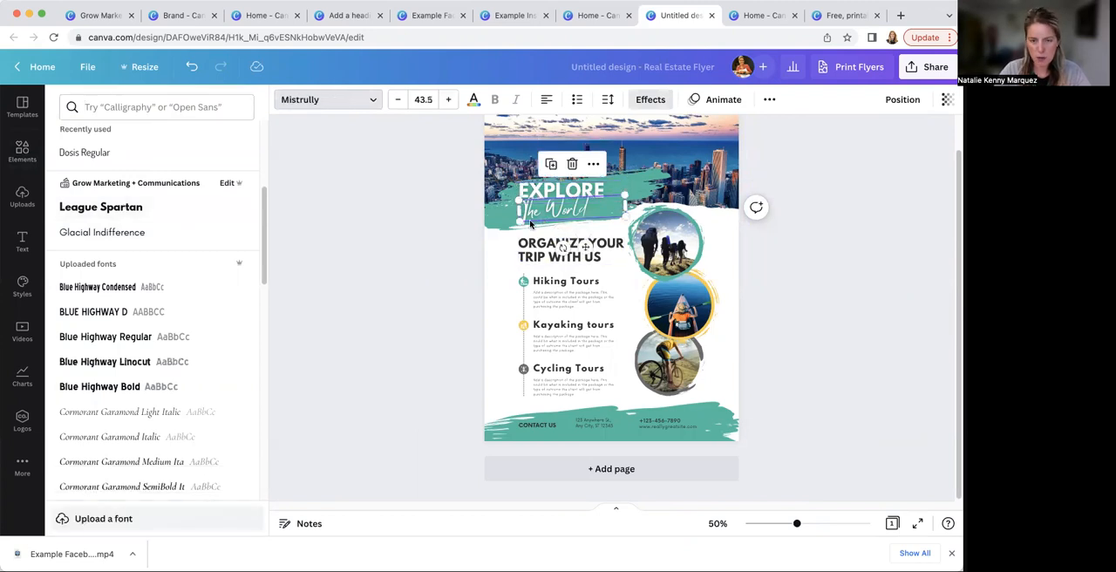
left_click(403, 314)
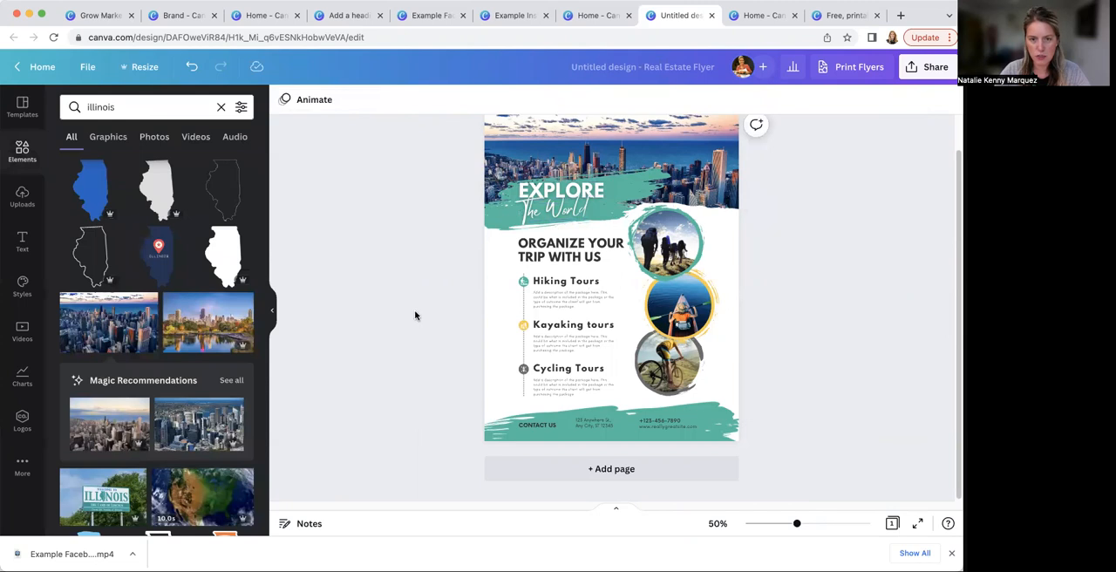
Change the footer's "Contact us" label, address, website and phone number to the Glacial Indifference font
left_click(534, 427)
left_click(375, 103)
left_click(145, 232)
left_click(598, 432)
left_click(137, 232)
left_click(650, 427)
left_click(144, 232)
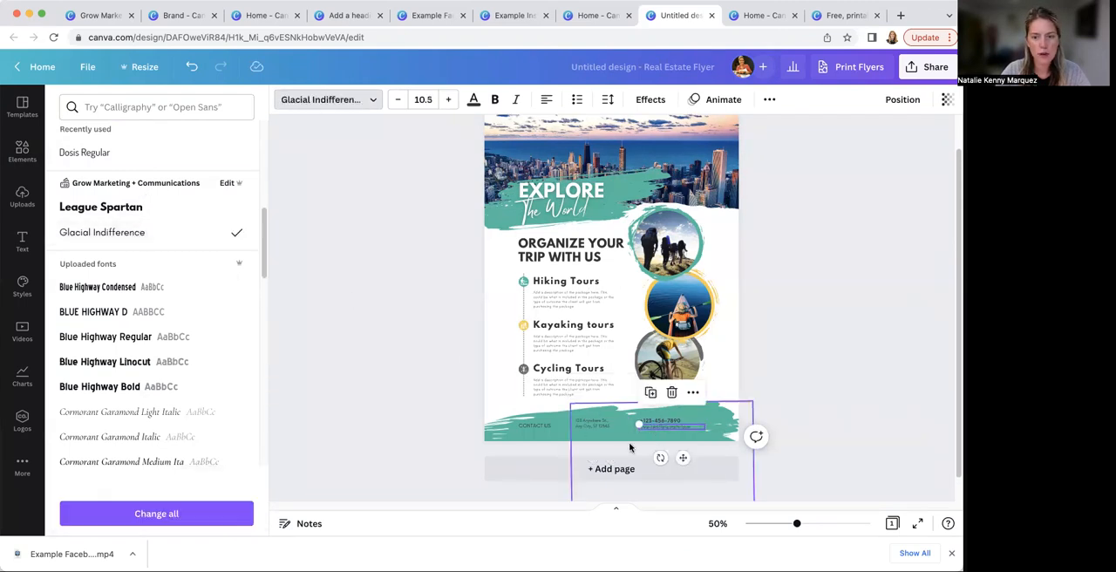
left_click(148, 235)
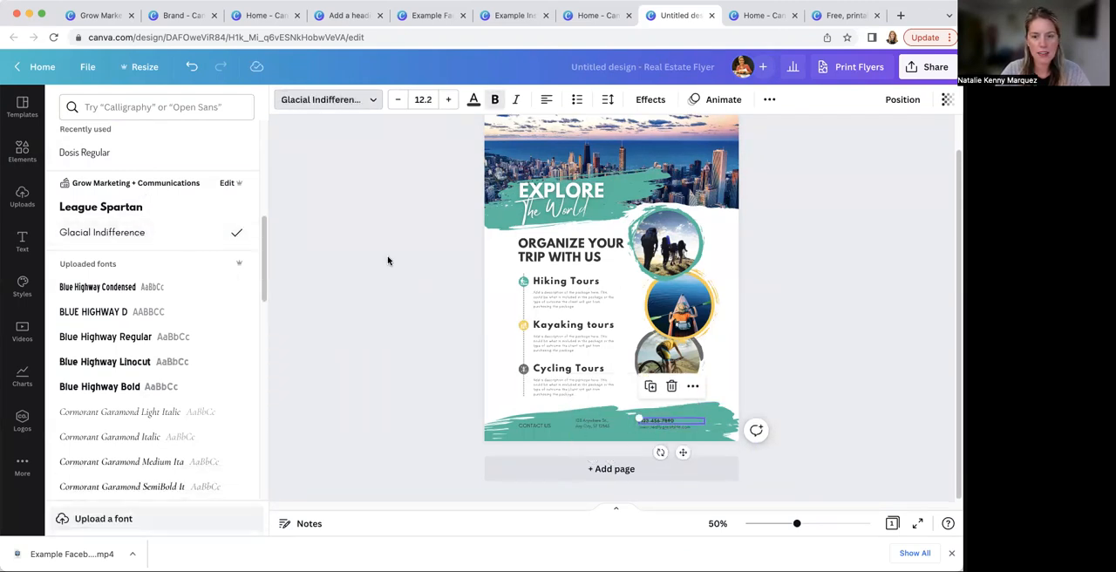
left_click(386, 259)
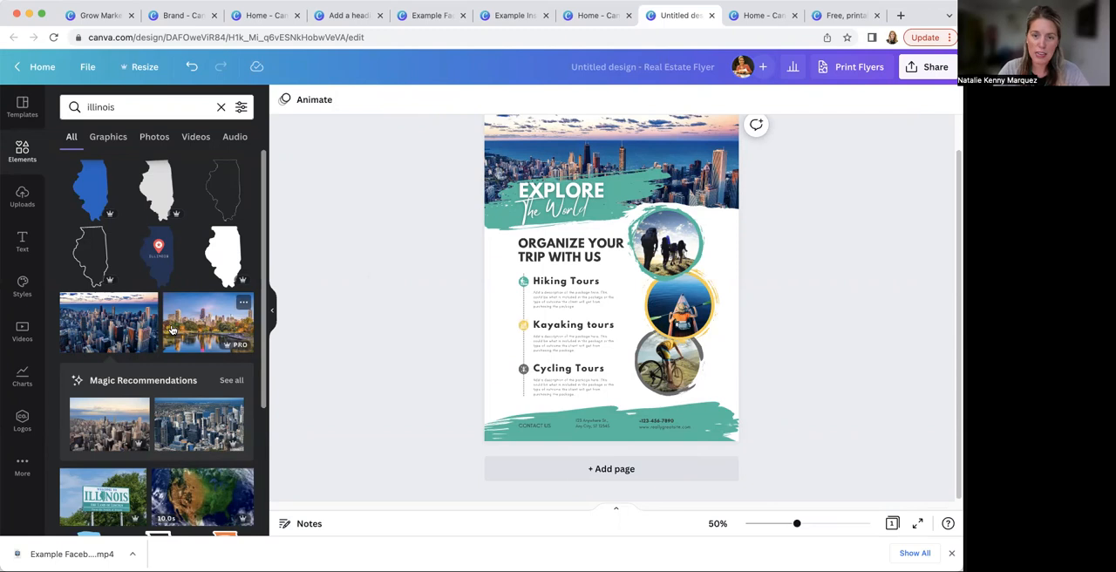
Replace the cycling photo in the lowest circular frame with the Illinois road map photo with a red pushpin
scroll(171, 329, "down", 10)
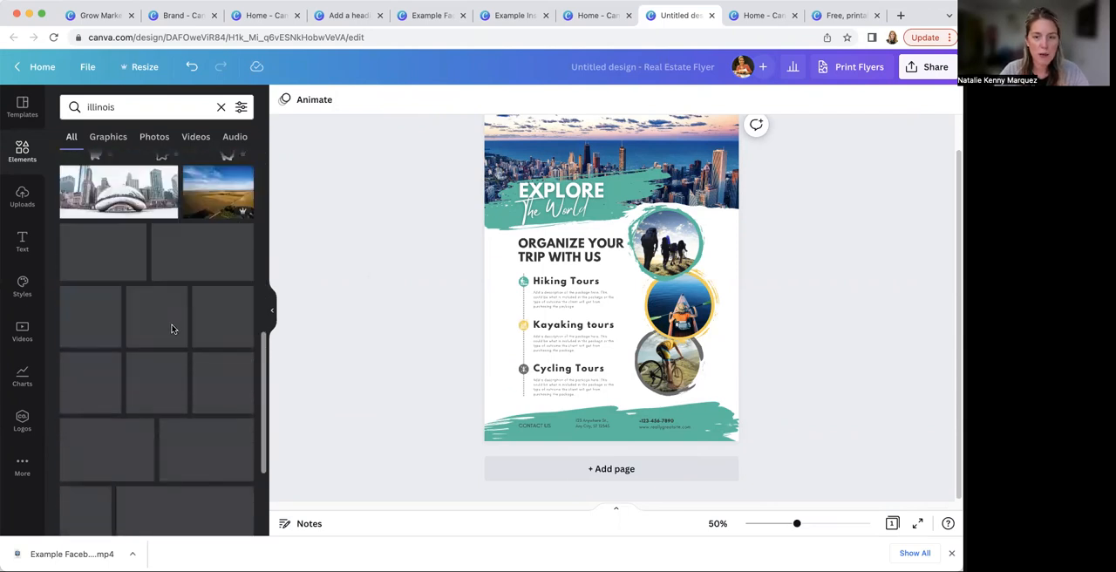
scroll(187, 336, "down", 3)
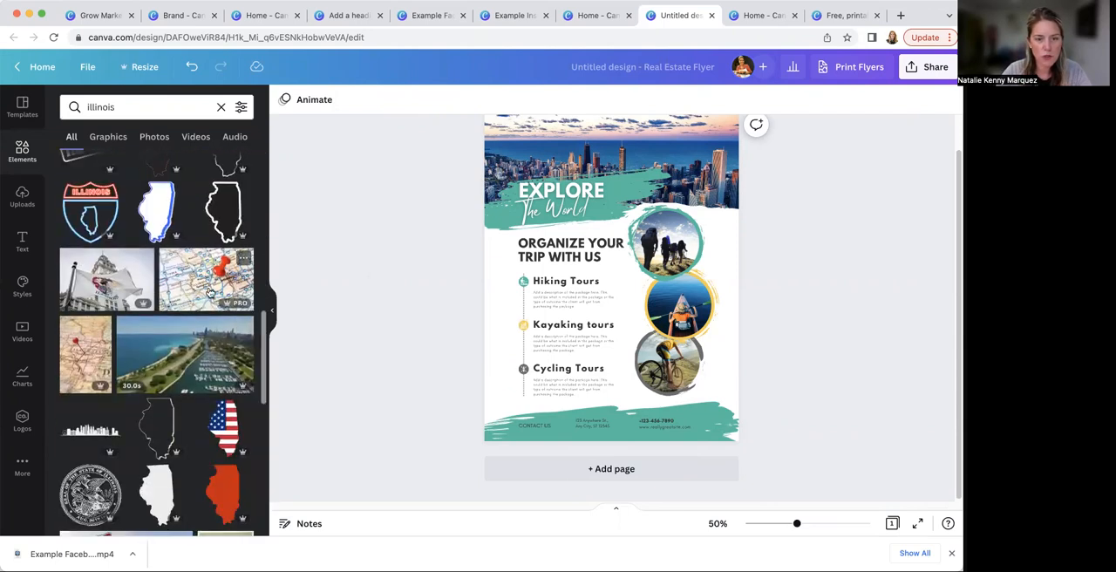
left_click_drag(198, 279, 664, 356)
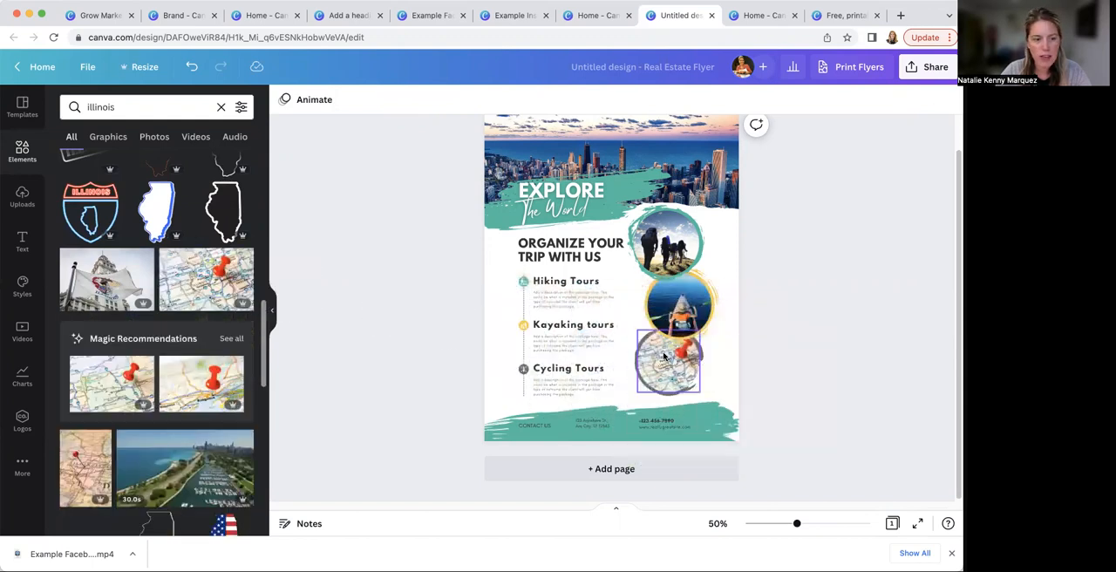
Replace the hiking photo in the uppermost circular frame with the photo of a green field under a blue sky
scroll(166, 401, "down", 2)
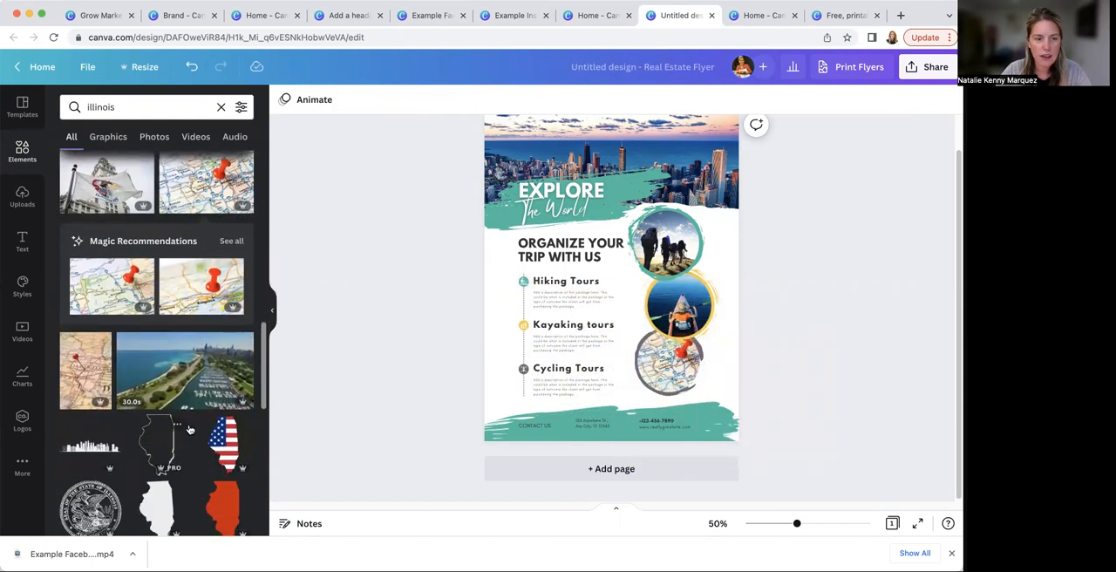
scroll(189, 378, "down", 8)
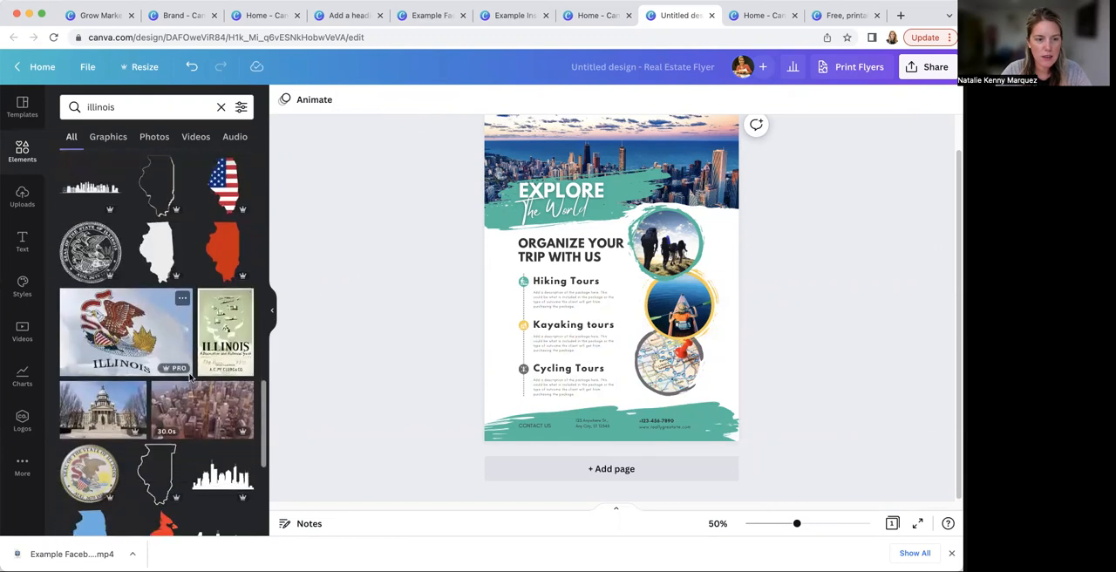
scroll(174, 380, "down", 10)
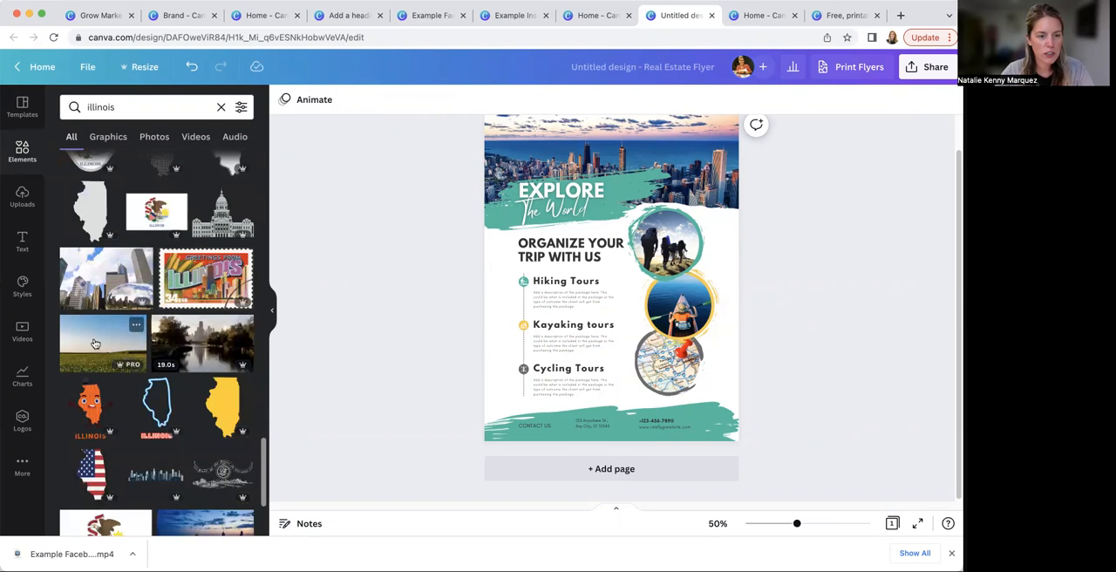
left_click_drag(83, 352, 672, 252)
Put a wildflower meadow photo in the uppermost circular frame and a waterfront city skyline photo in the middle one
scroll(159, 434, "down", 5)
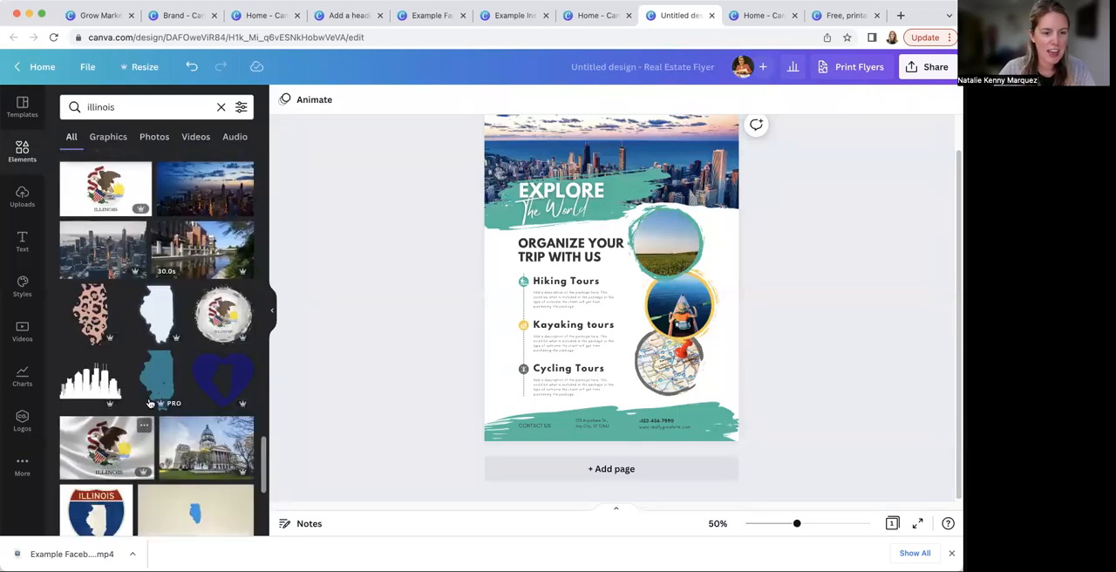
scroll(153, 414, "down", 4)
scroll(149, 401, "down", 3)
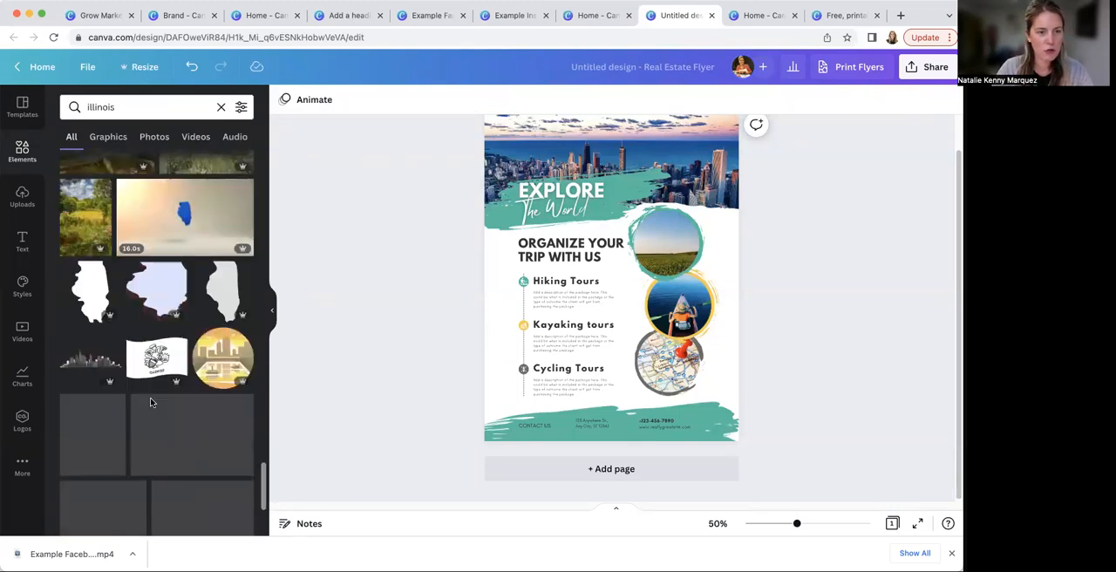
scroll(150, 394, "down", 4)
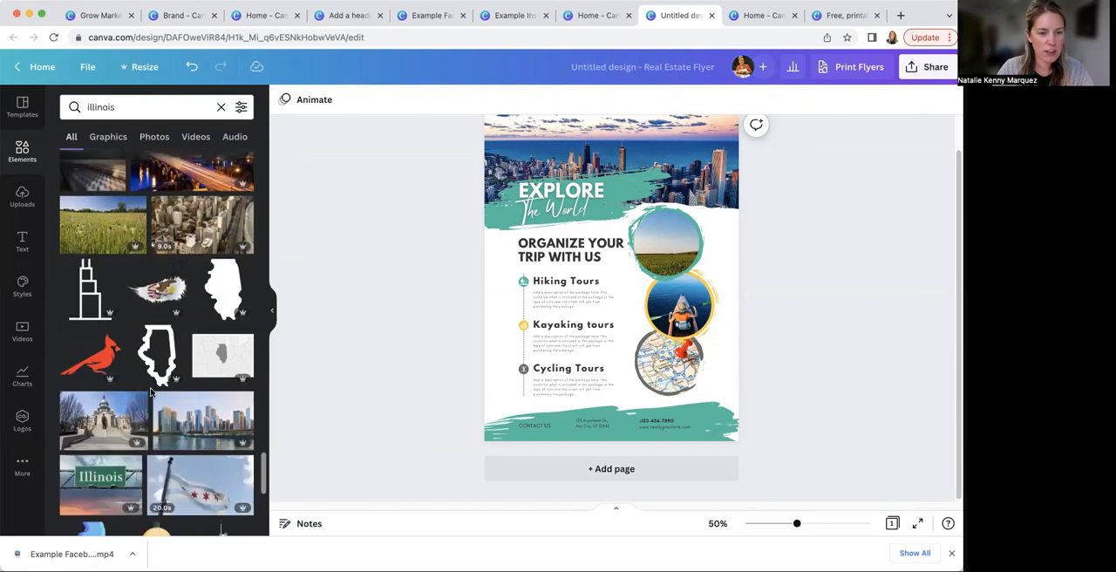
left_click_drag(93, 235, 667, 242)
scroll(157, 380, "down", 2)
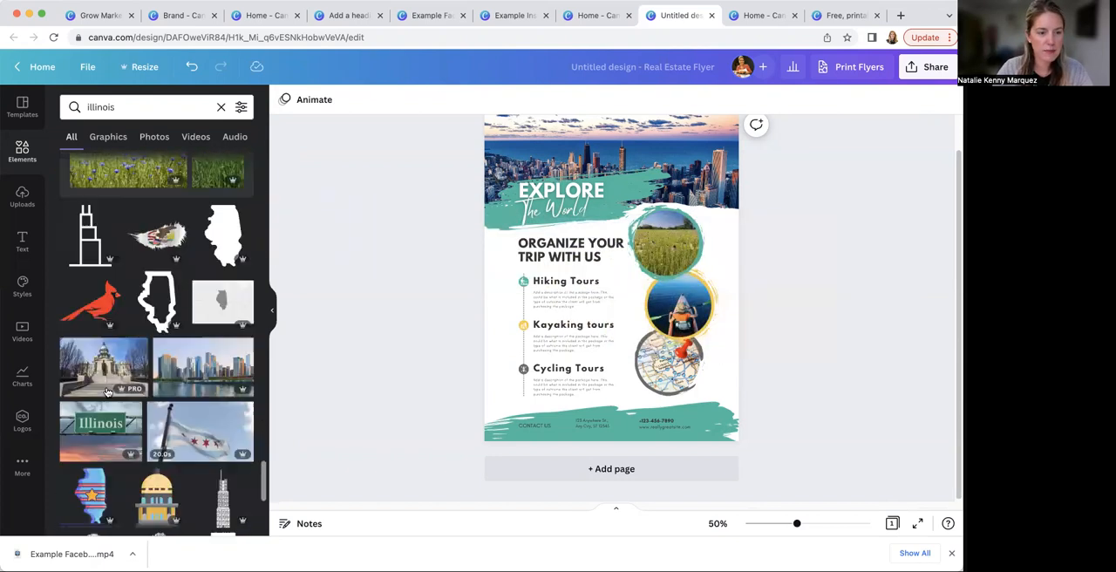
left_click_drag(190, 373, 712, 322)
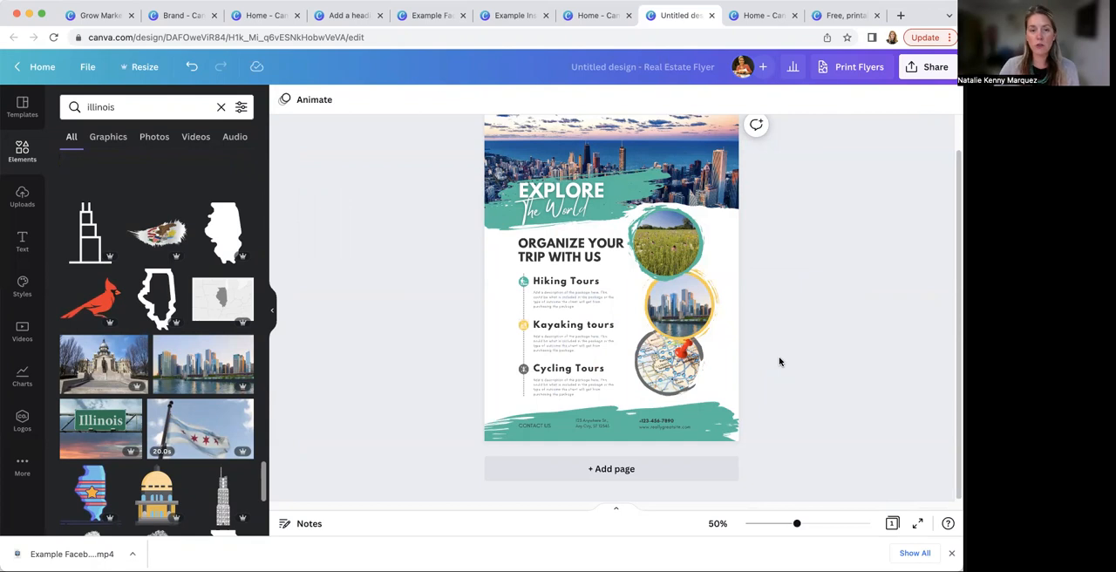
Check the brand fonts offered for the "Organize your trip with us" heading and deselect the heading
scroll(819, 349, "up", 2)
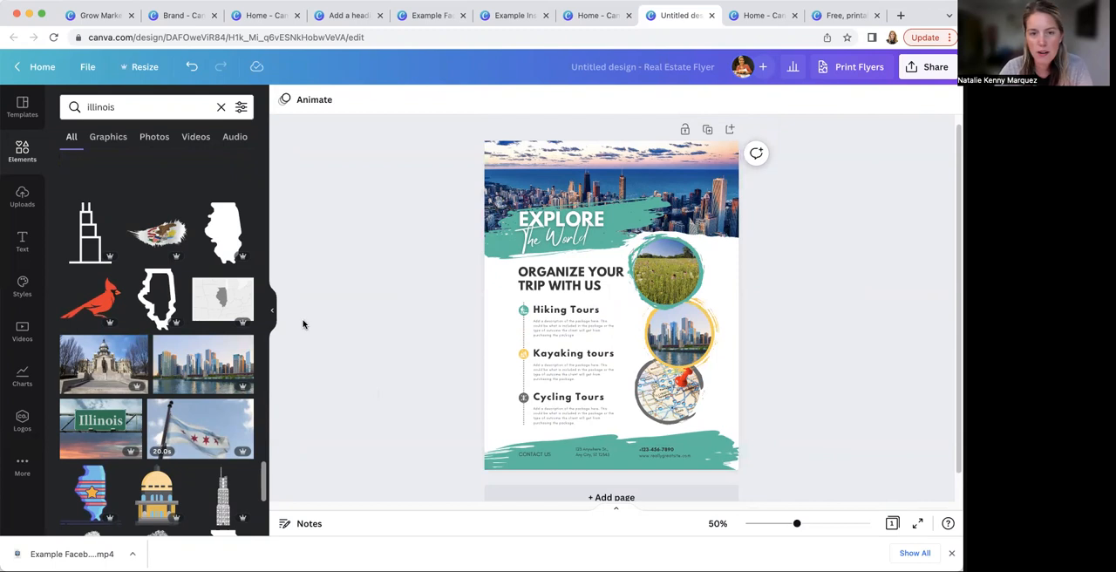
left_click(550, 285)
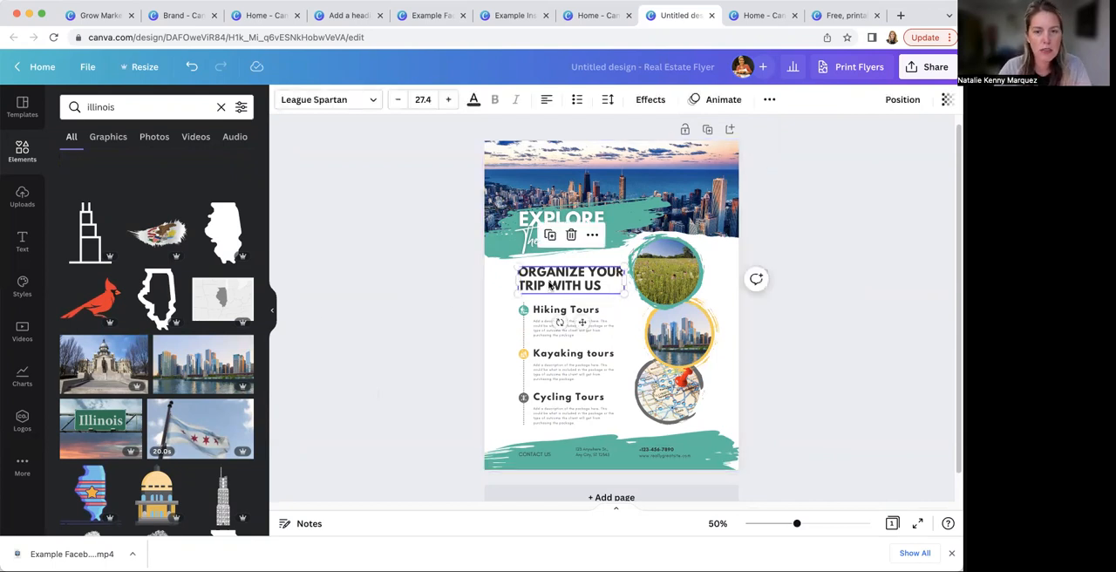
left_click(370, 100)
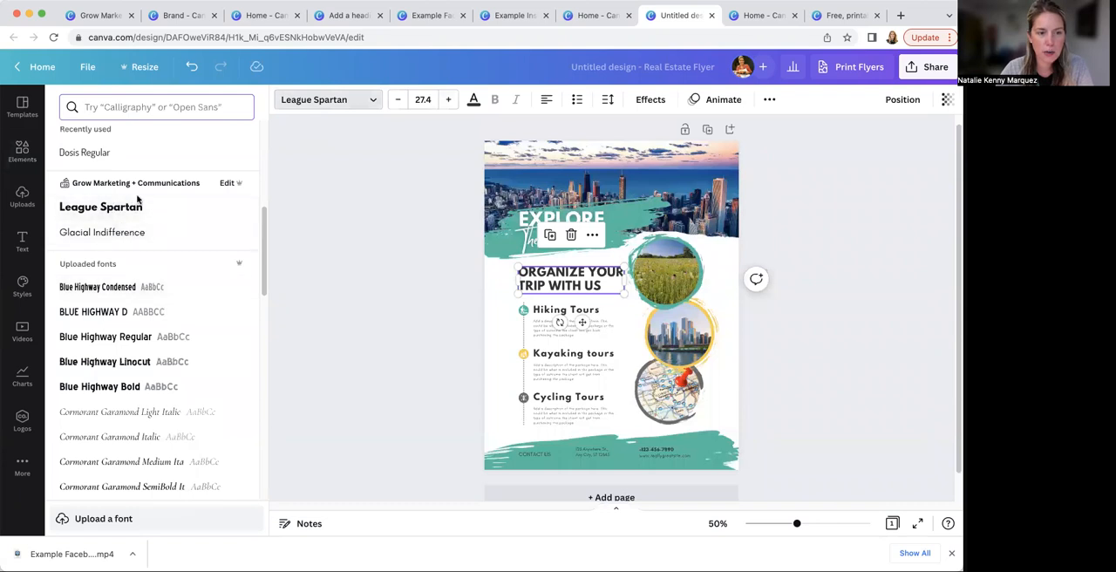
left_click(452, 365)
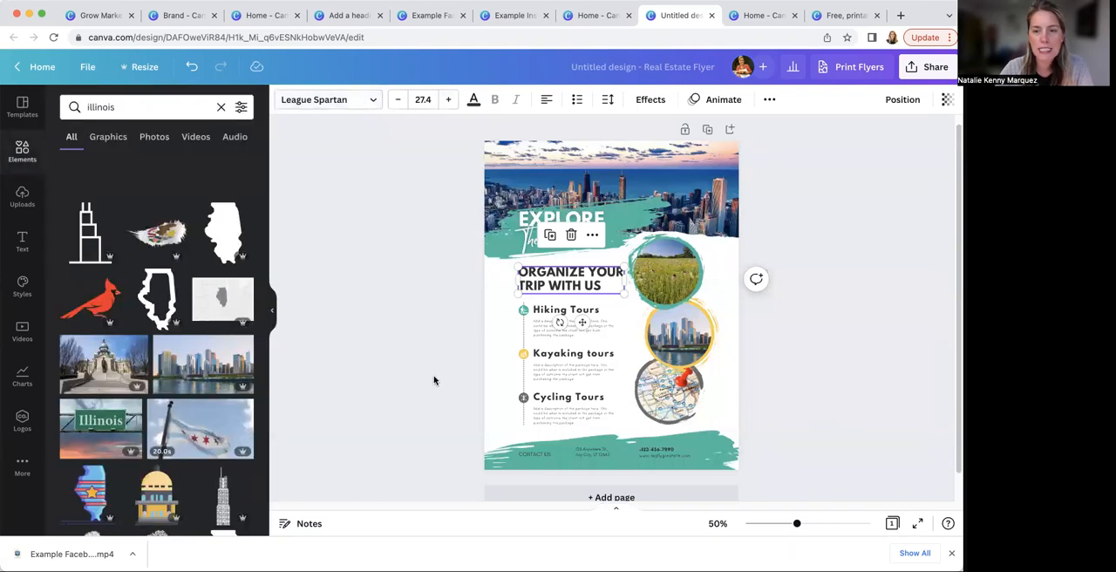
left_click(412, 358)
Rename the design as "Example Flyer 8.5x11"
left_click(618, 68)
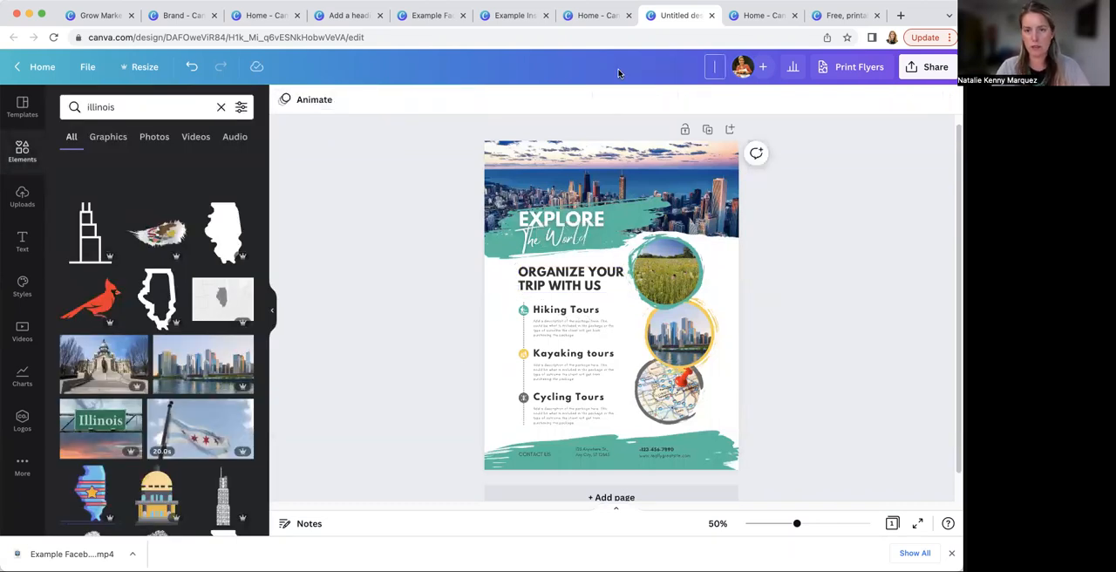
type("Example")
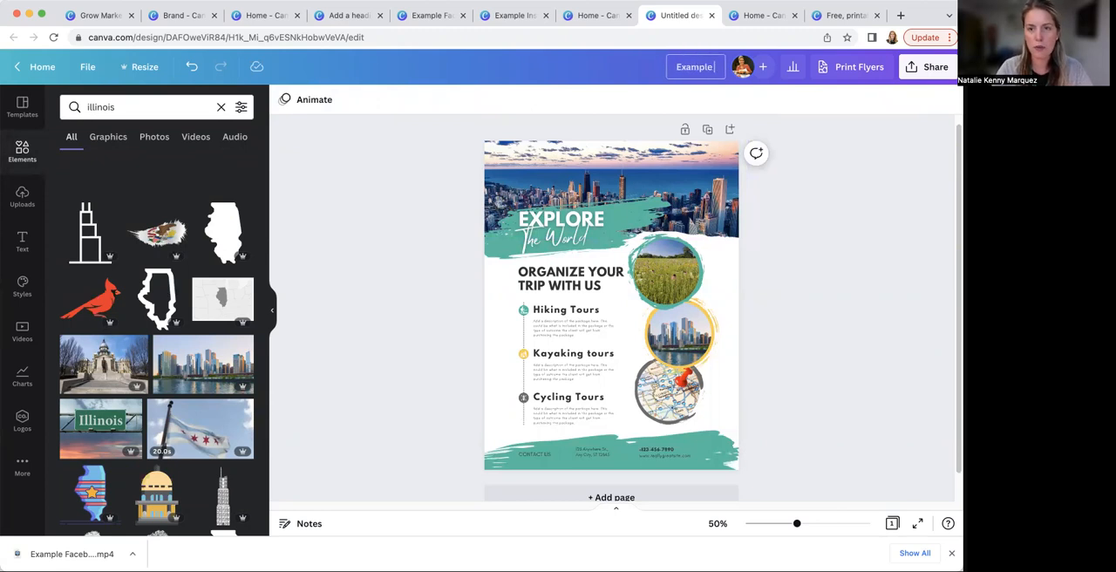
type(" Flyer 8.5x11")
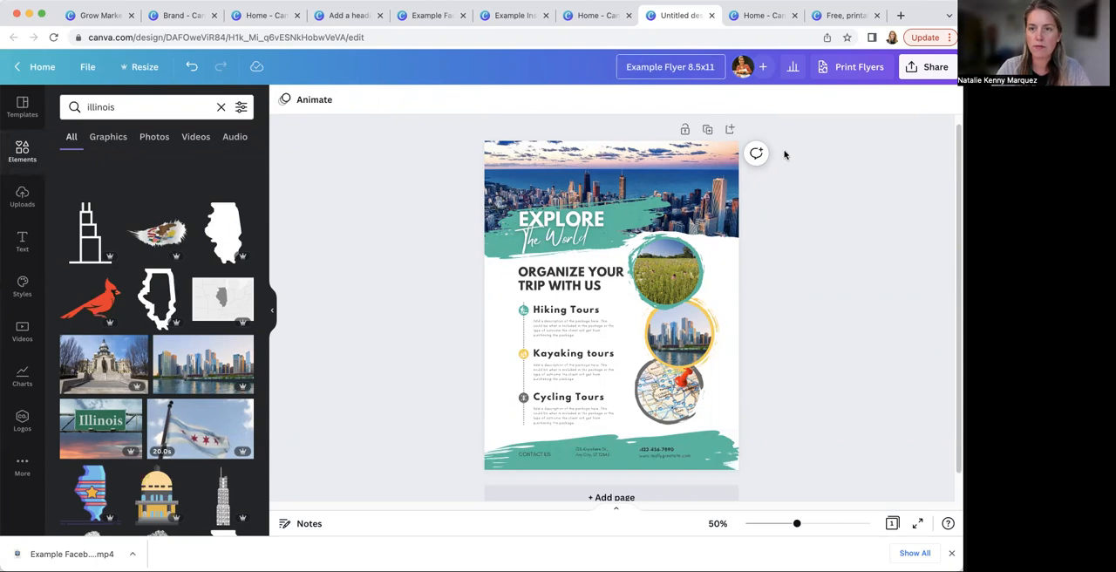
key("Return")
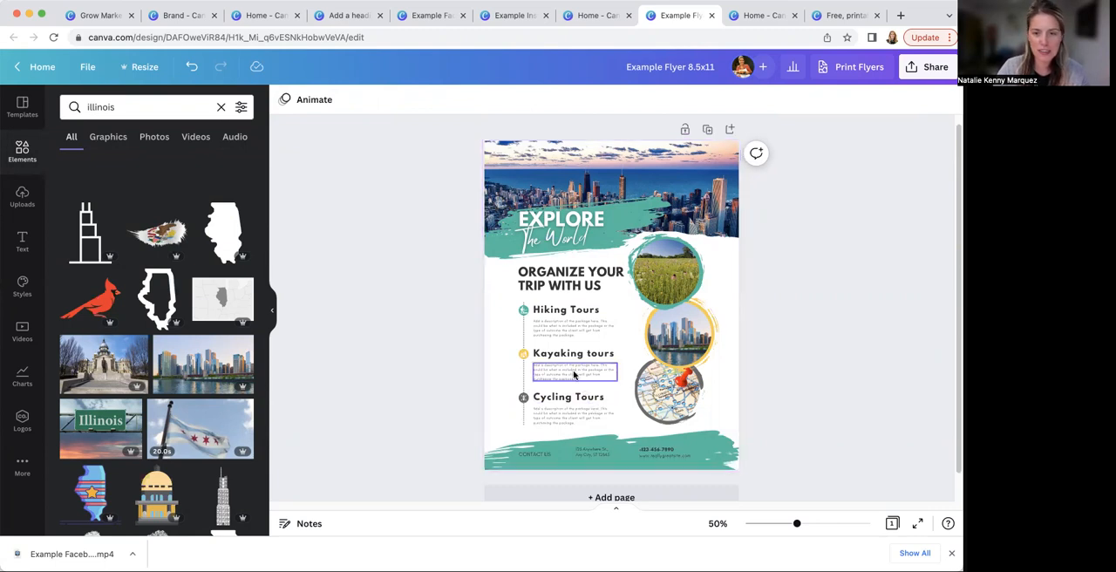
left_click(930, 74)
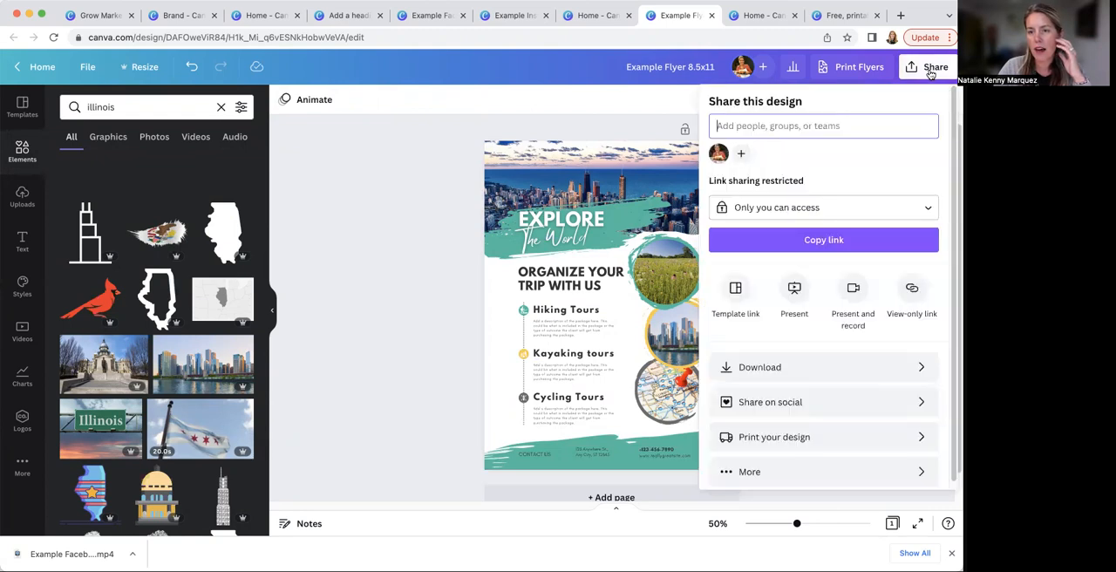
left_click(903, 368)
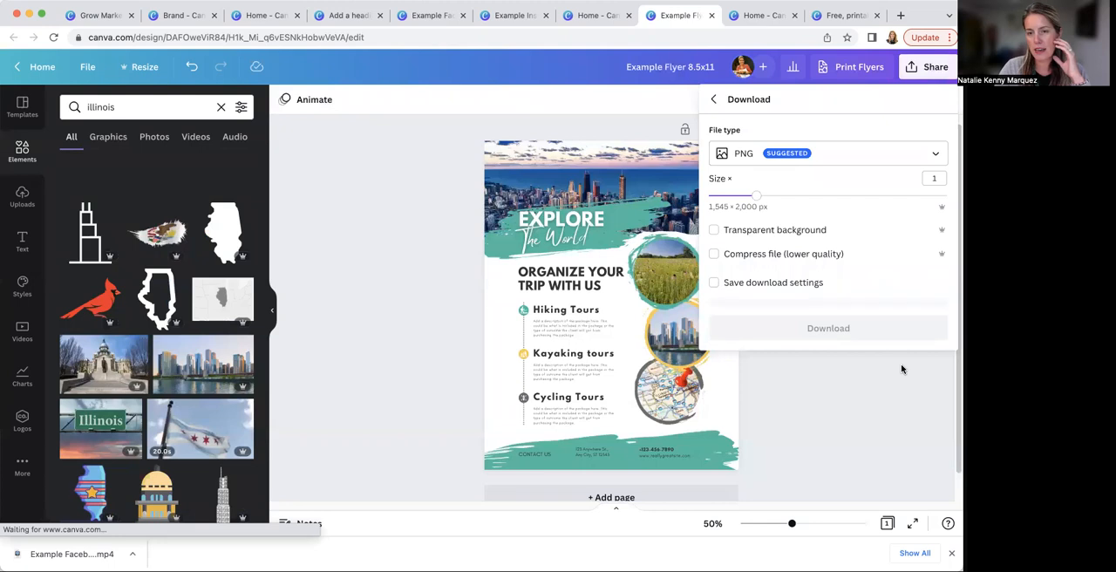
left_click(932, 155)
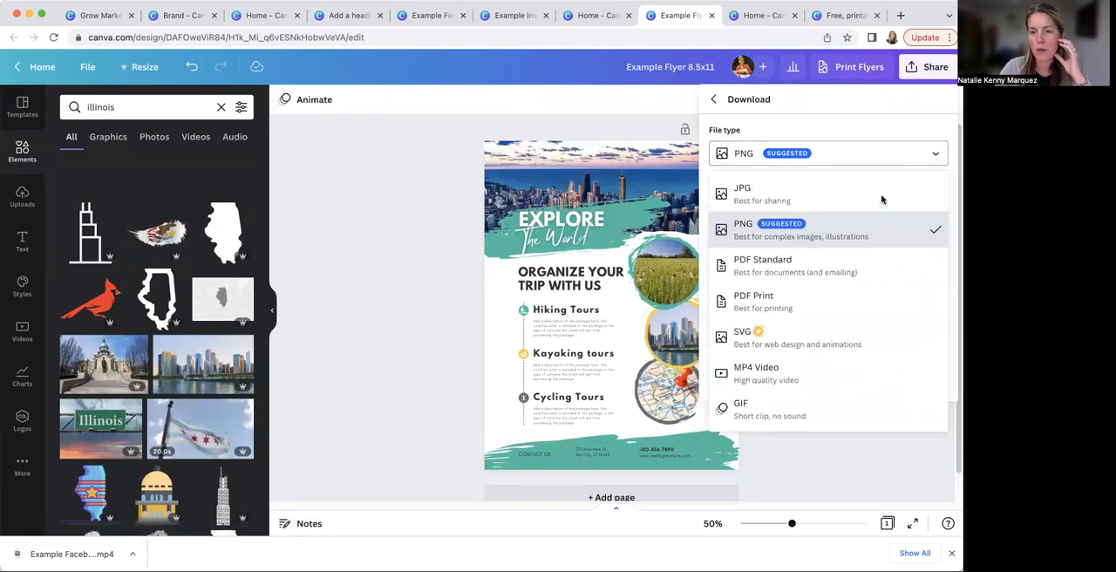
left_click(798, 302)
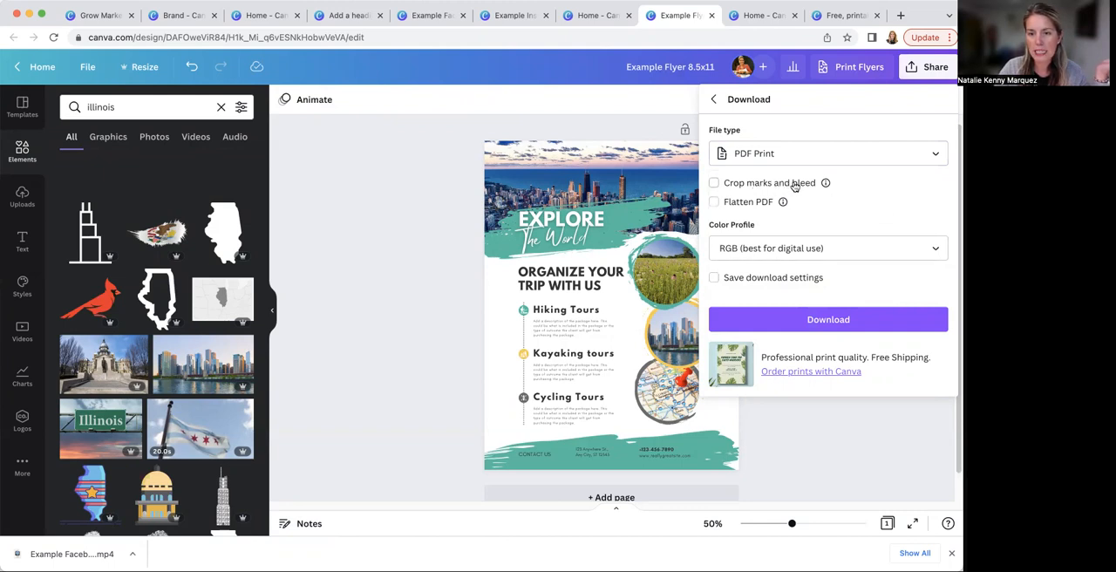
left_click(628, 163)
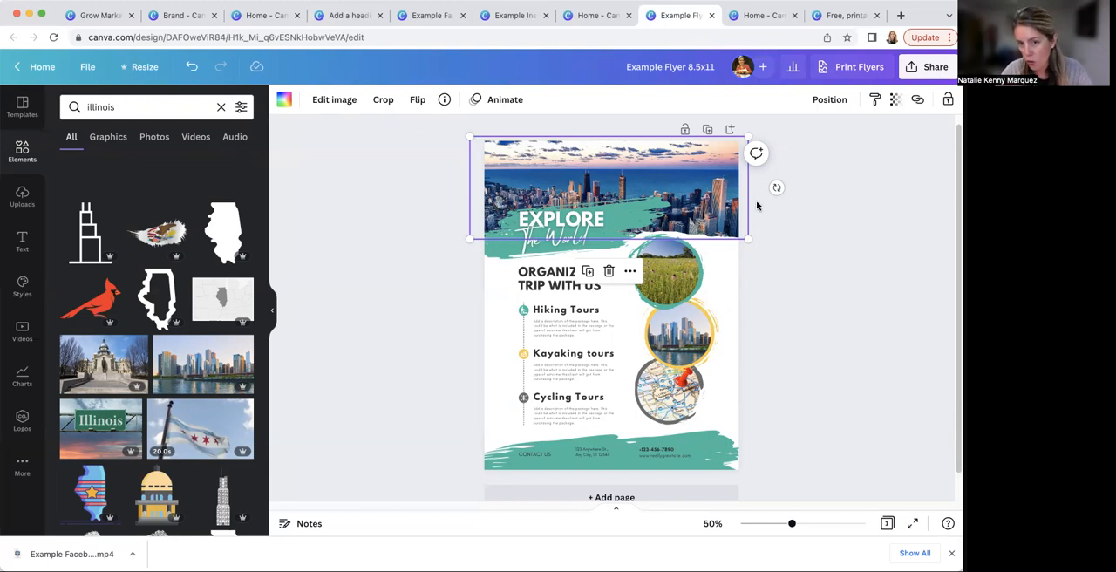
Download the flyer as a PDF Print file with crop marks and bleed, and dismiss the completed download message
left_click(931, 64)
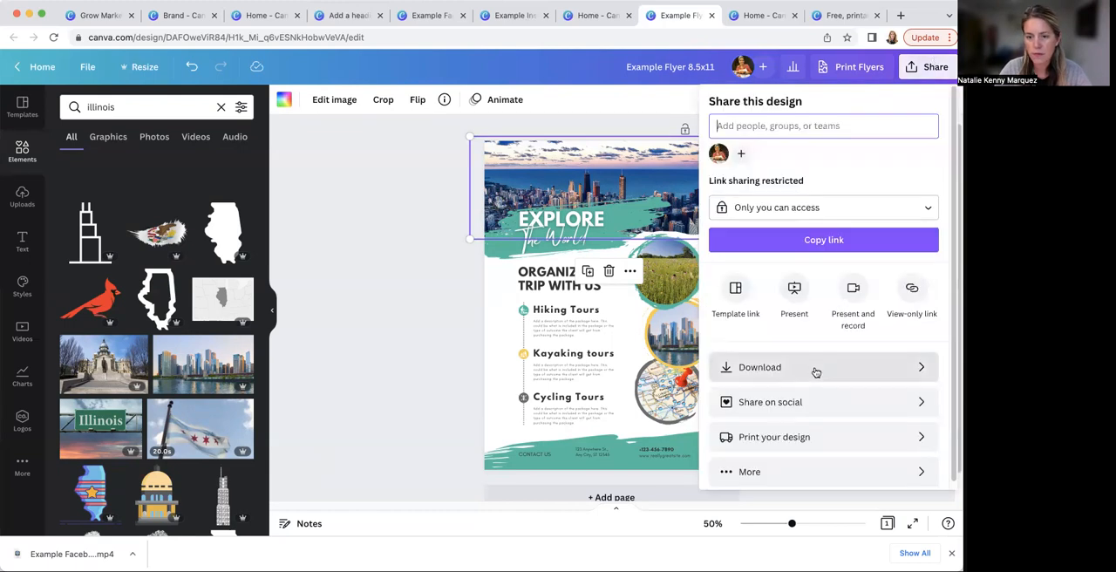
left_click(741, 368)
left_click(772, 159)
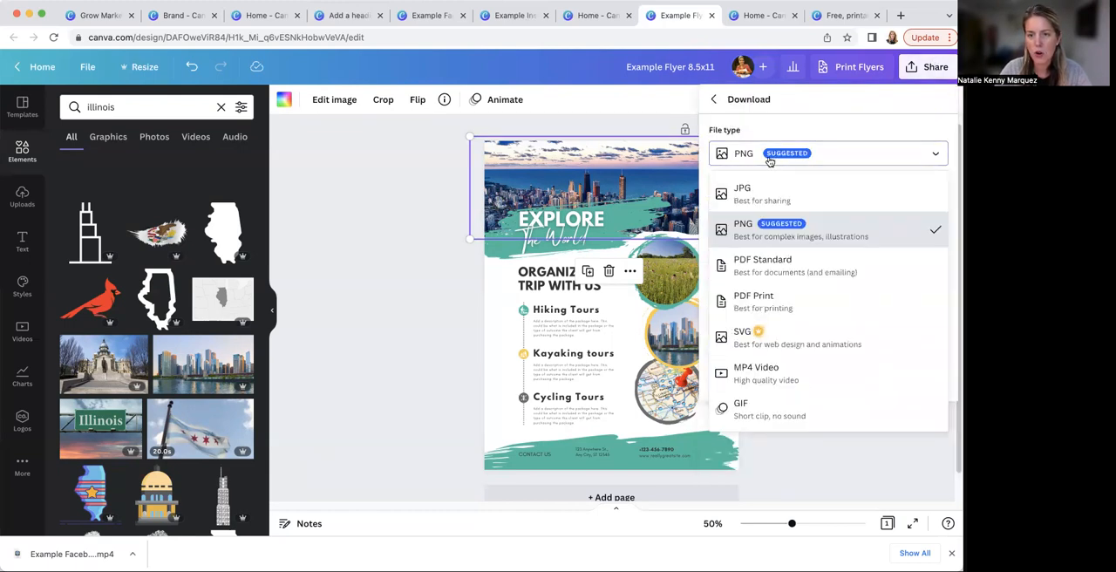
left_click(765, 301)
left_click(715, 185)
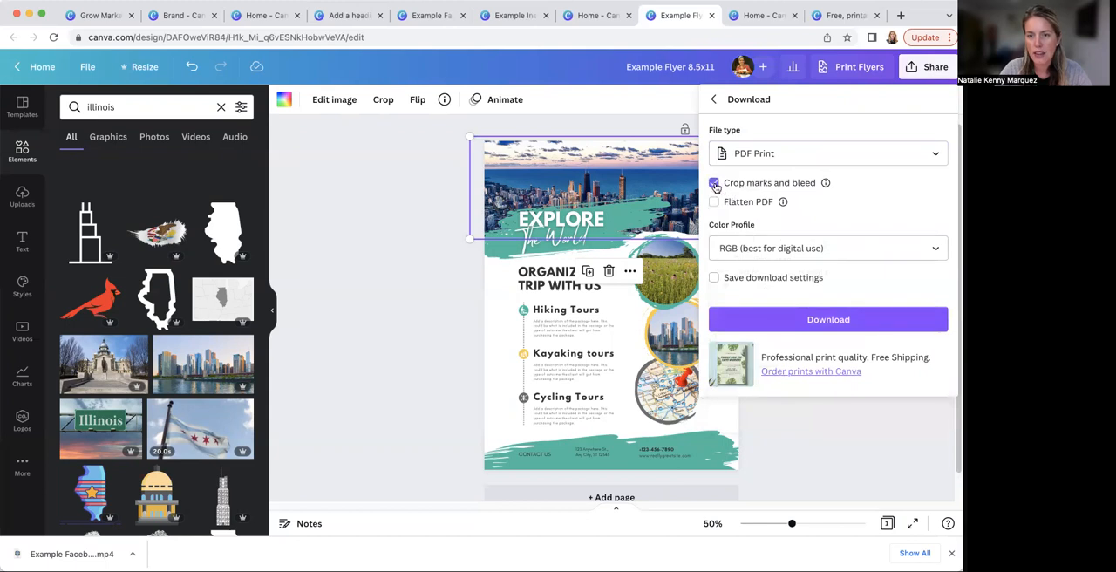
left_click(792, 321)
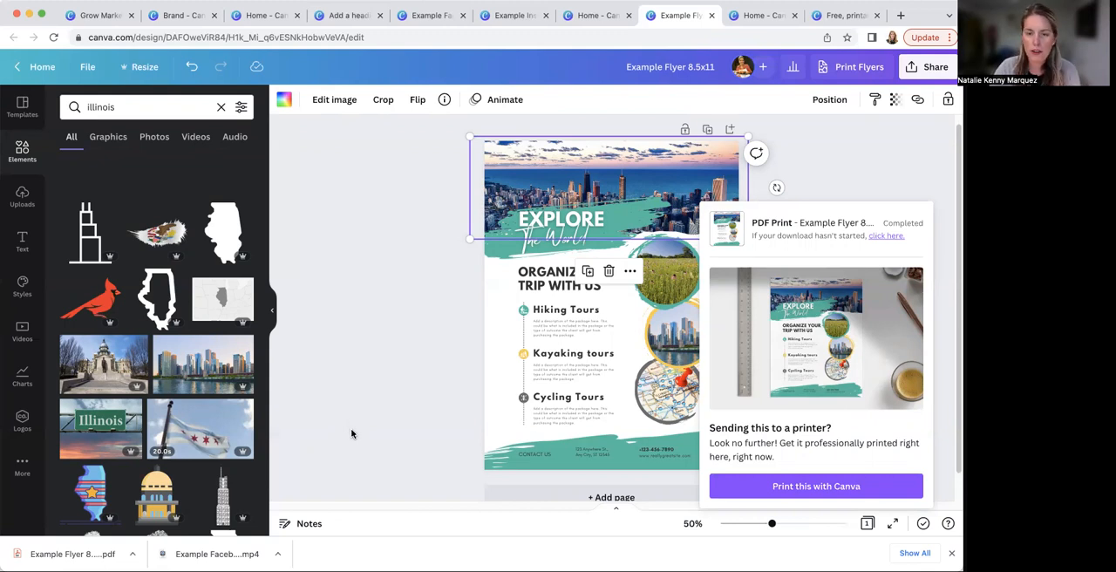
left_click(391, 386)
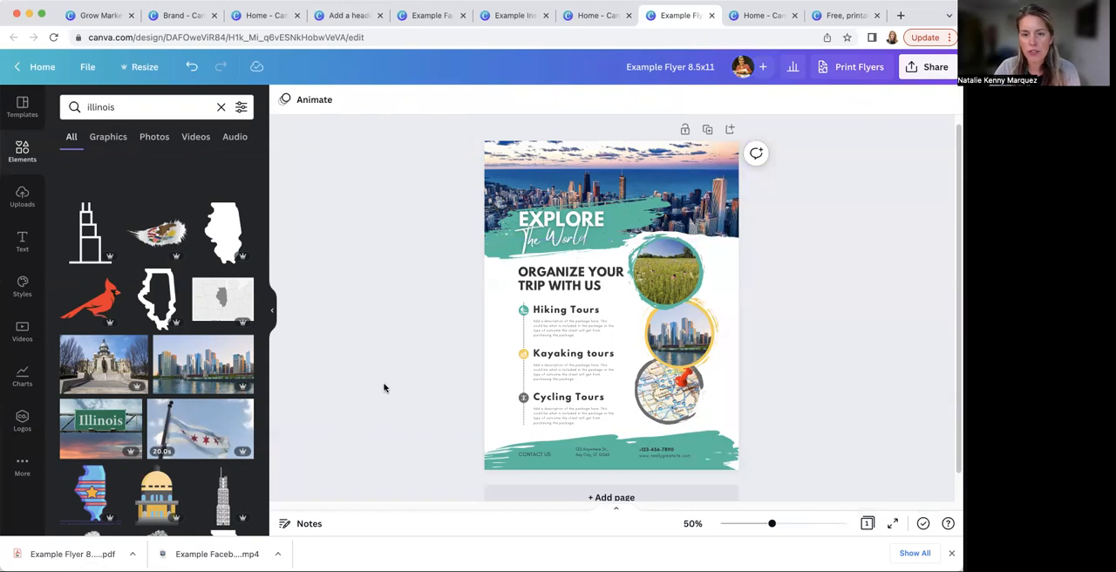
View the options for ordering printed flyers, close them and dismiss the browser's list of downloaded files
left_click(853, 67)
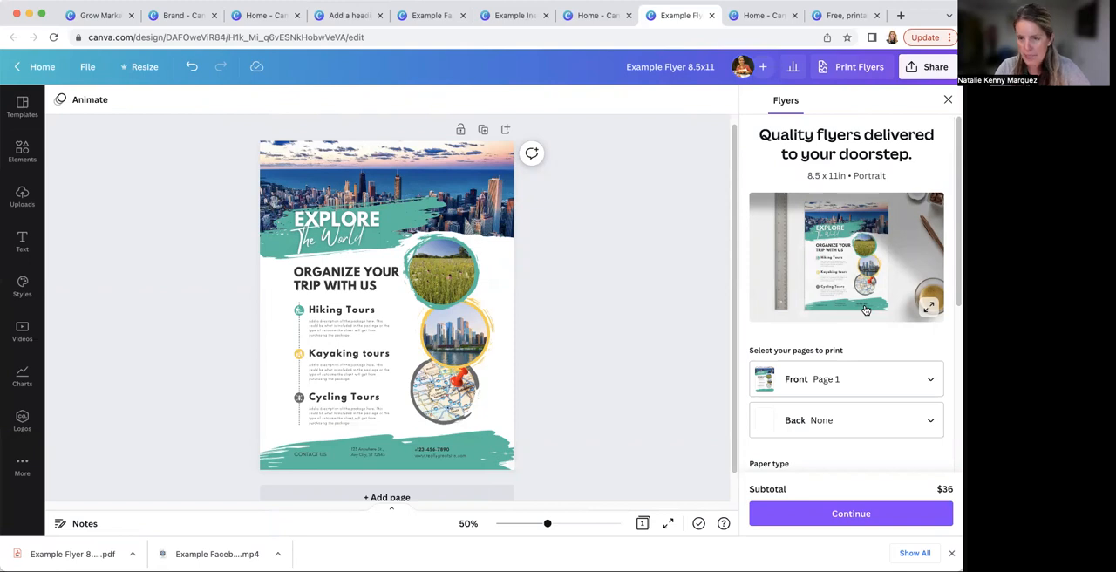
left_click(947, 100)
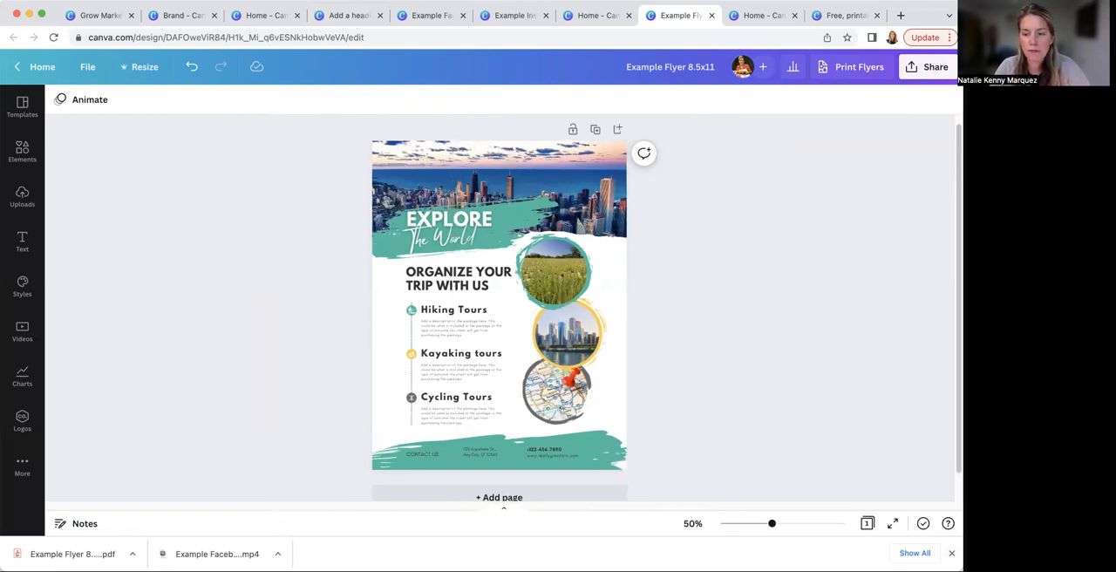
left_click(951, 553)
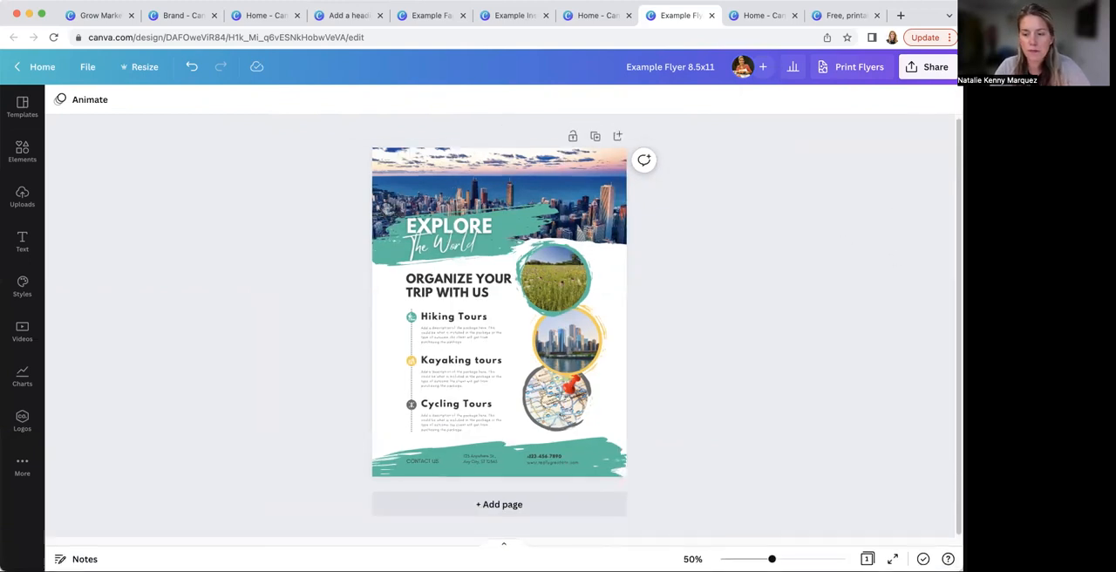
Review the Marketing Materials slide in the Grow Marketing Canva Presentation and return to the Example Flyer design
left_click(97, 16)
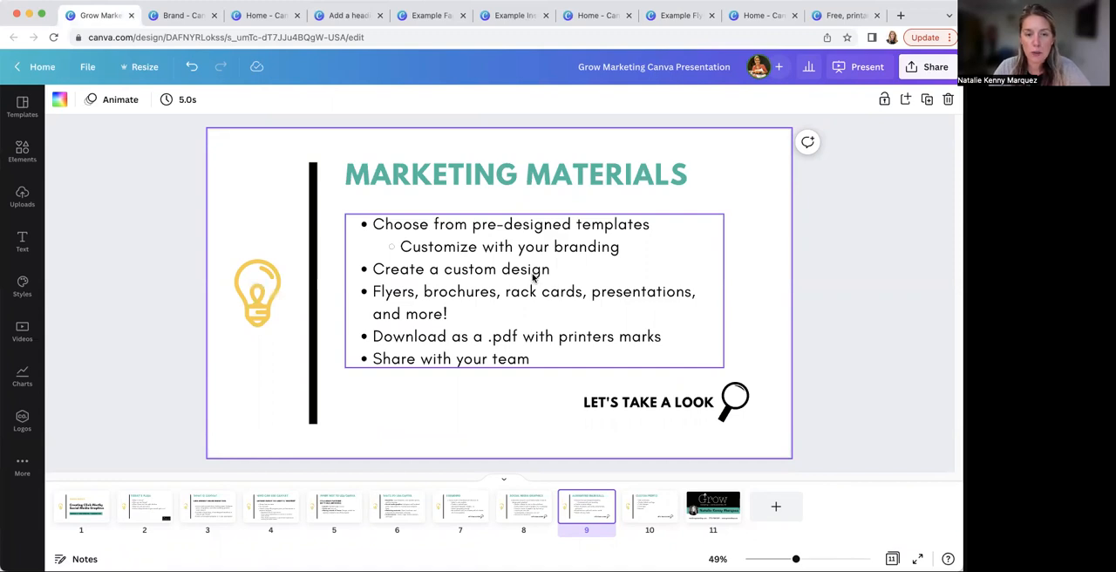
left_click(676, 15)
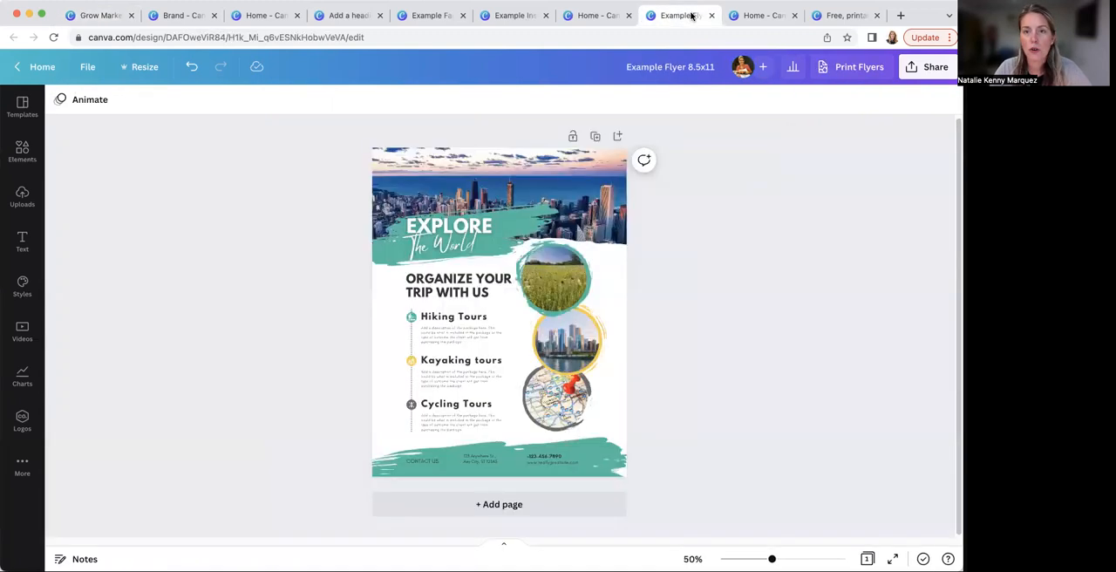
left_click(402, 180)
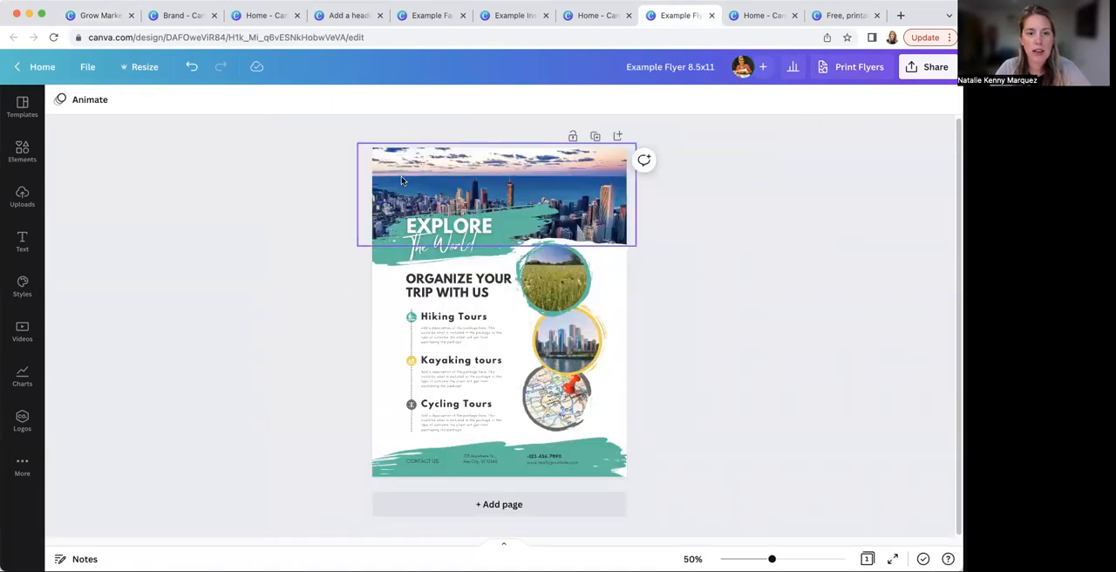
Delete the header skyline photo with its frame, and move the Explore The World title and its green brushstroke to the flyer's top
key("Delete")
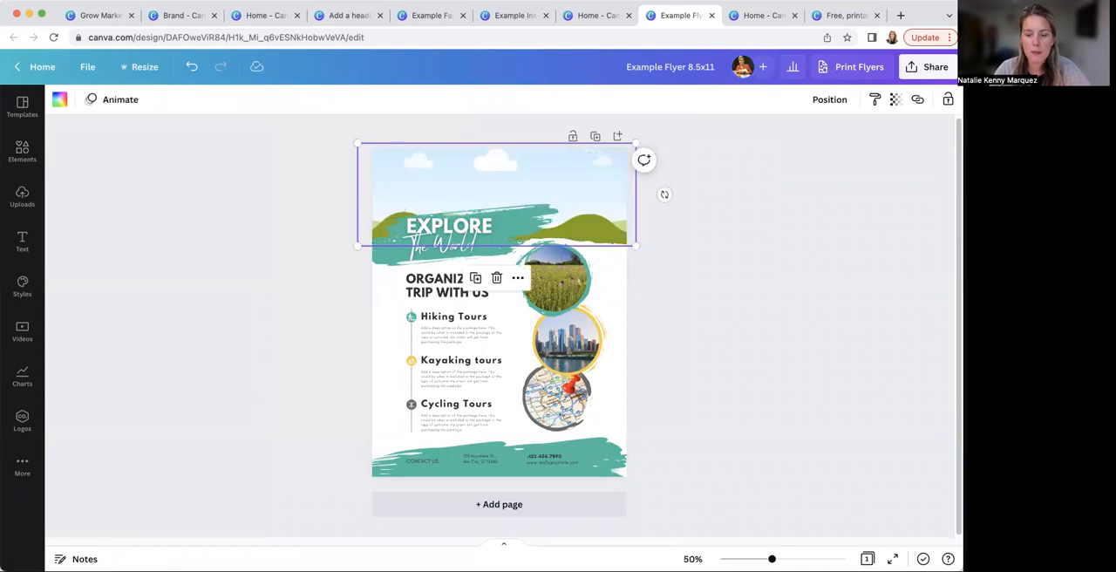
left_click_drag(354, 208, 561, 253)
left_click_drag(463, 251, 471, 206)
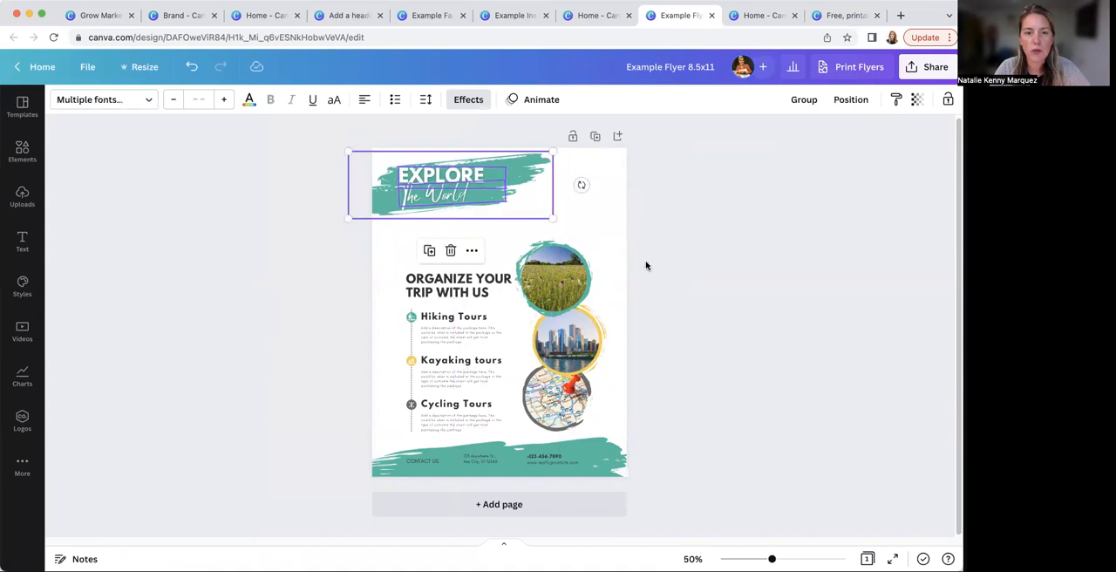
Move the field photo circle up beside the title, and move up and enlarge the trip heading and tours text block
left_click(645, 264)
left_click_drag(570, 262, 591, 197)
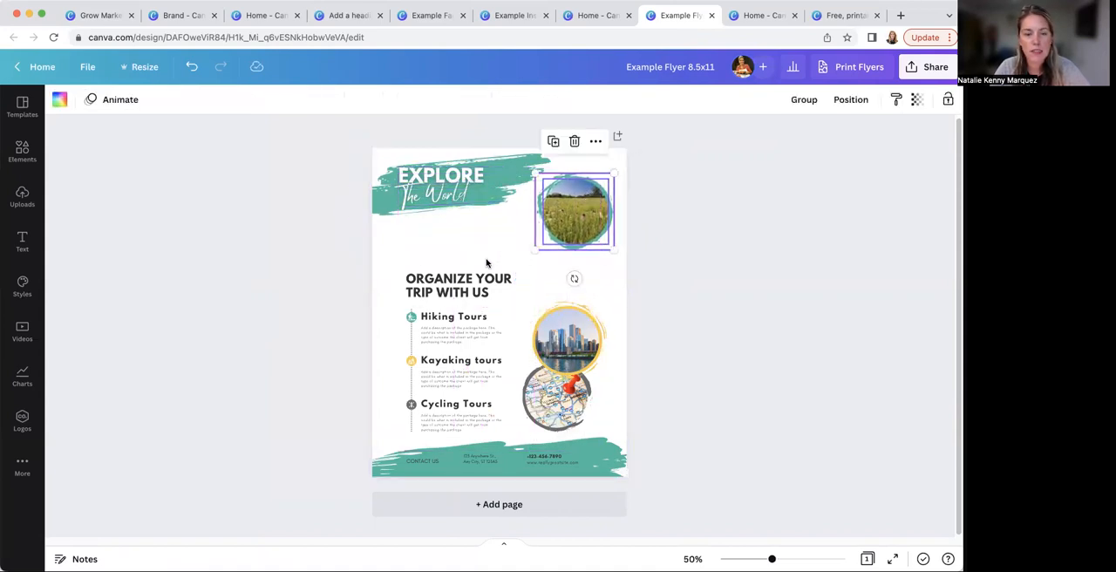
left_click_drag(395, 255, 421, 380)
left_click_drag(490, 389, 523, 299)
Stack the city and map photo circles under the field photo, and place a duplicate of the map circle below them
left_click_drag(575, 353, 585, 289)
left_click_drag(639, 385, 578, 345)
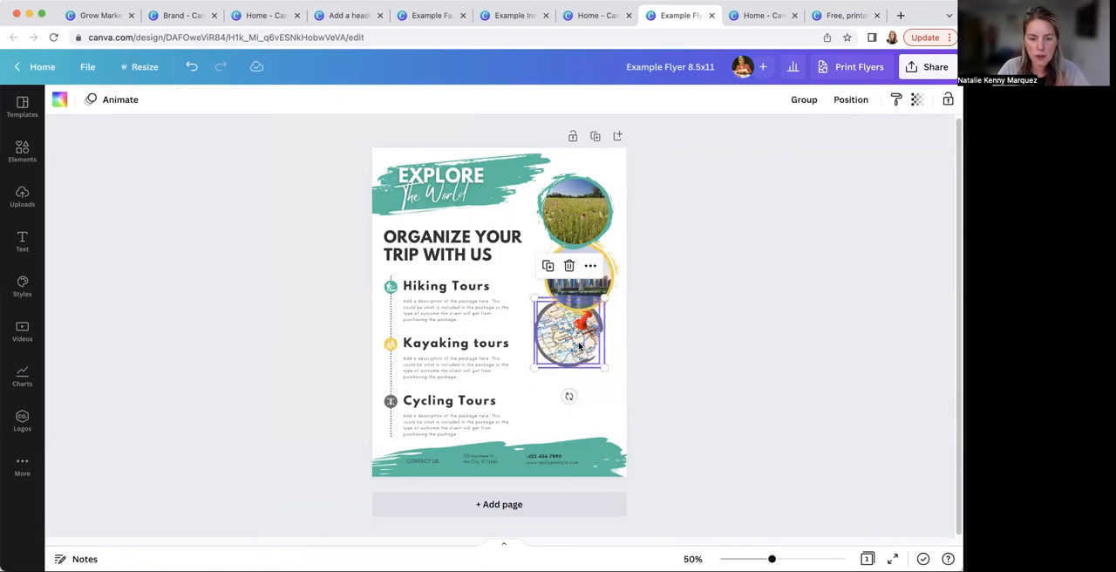
left_click_drag(578, 345, 584, 382)
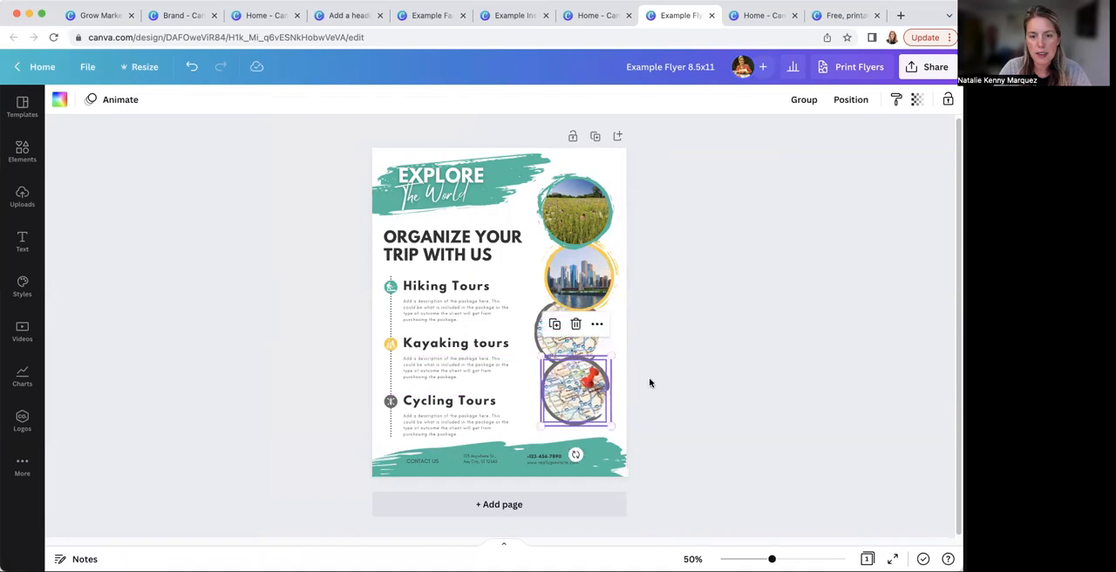
Recolor the ring around the lower map photo with black from the Grow Marketing + Communications palette
left_click(601, 369)
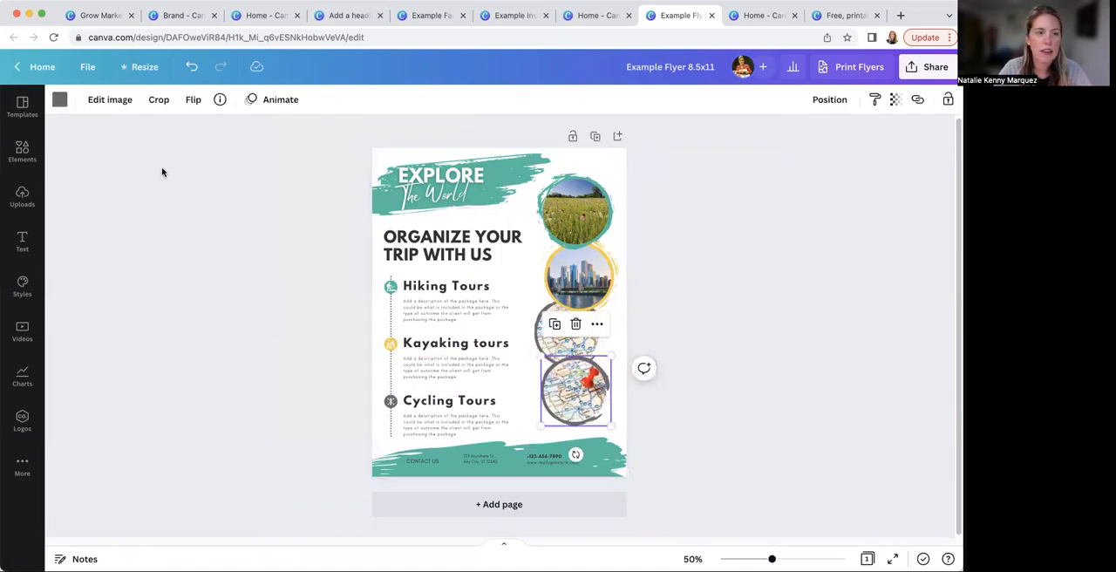
left_click(59, 99)
left_click(173, 287)
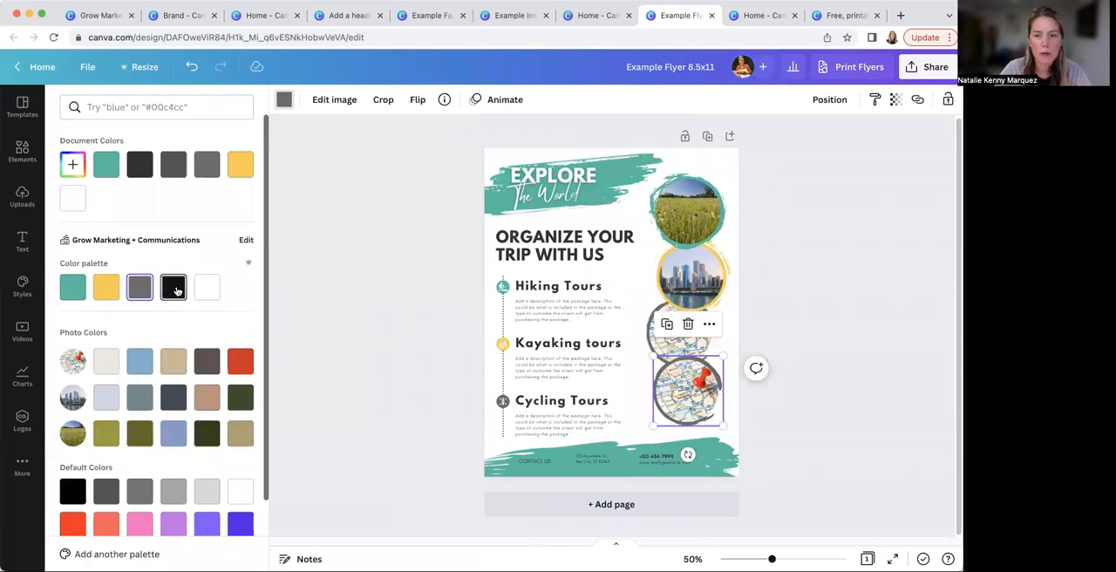
left_click(364, 384)
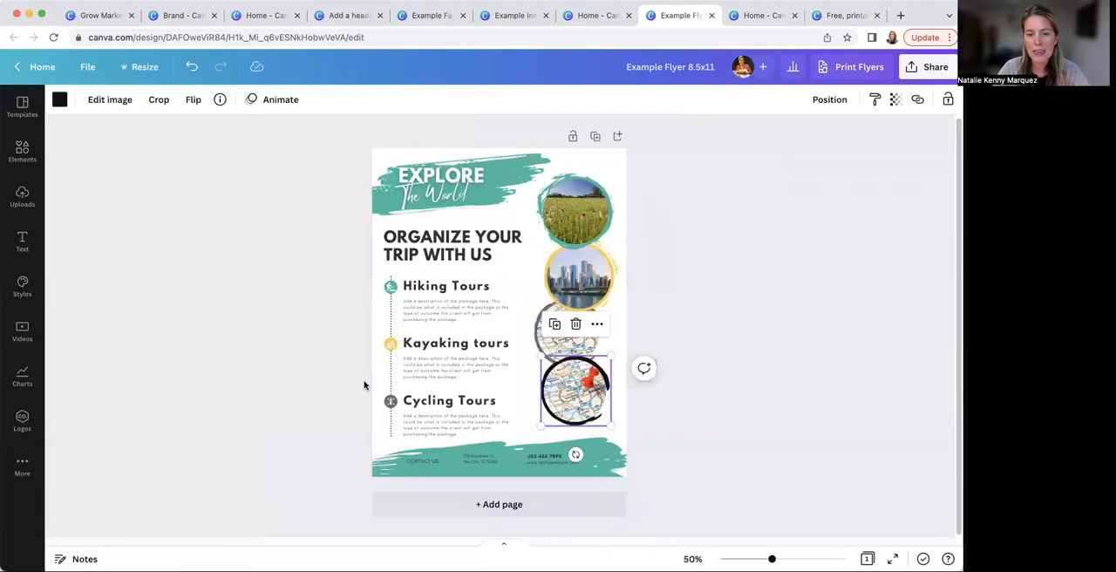
left_click(271, 394)
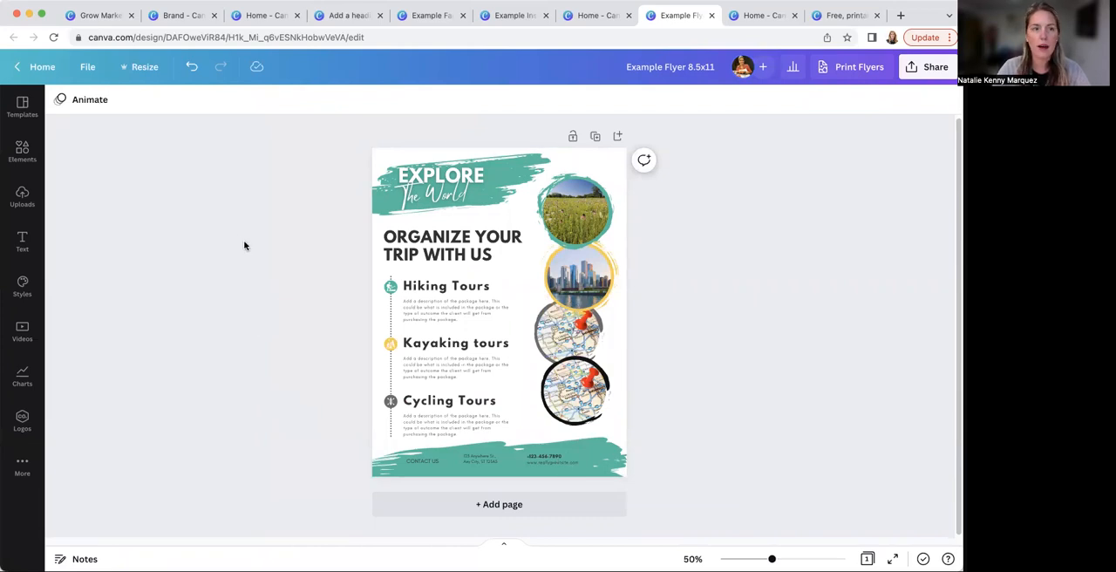
Open the custom size settings for a new design from the Canva home page and set the unit to inches
left_click(598, 16)
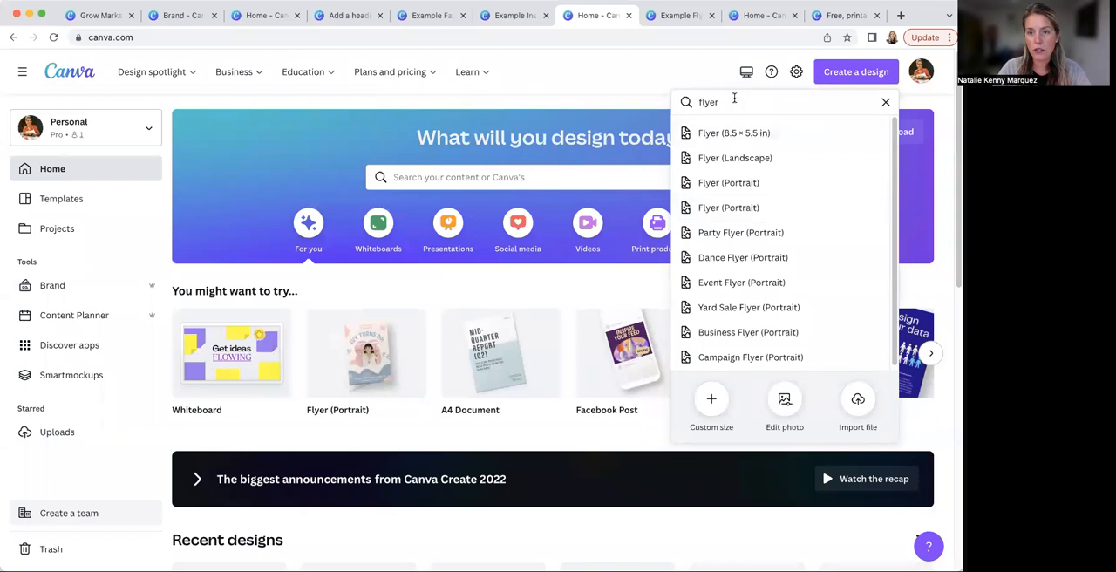
left_click(715, 399)
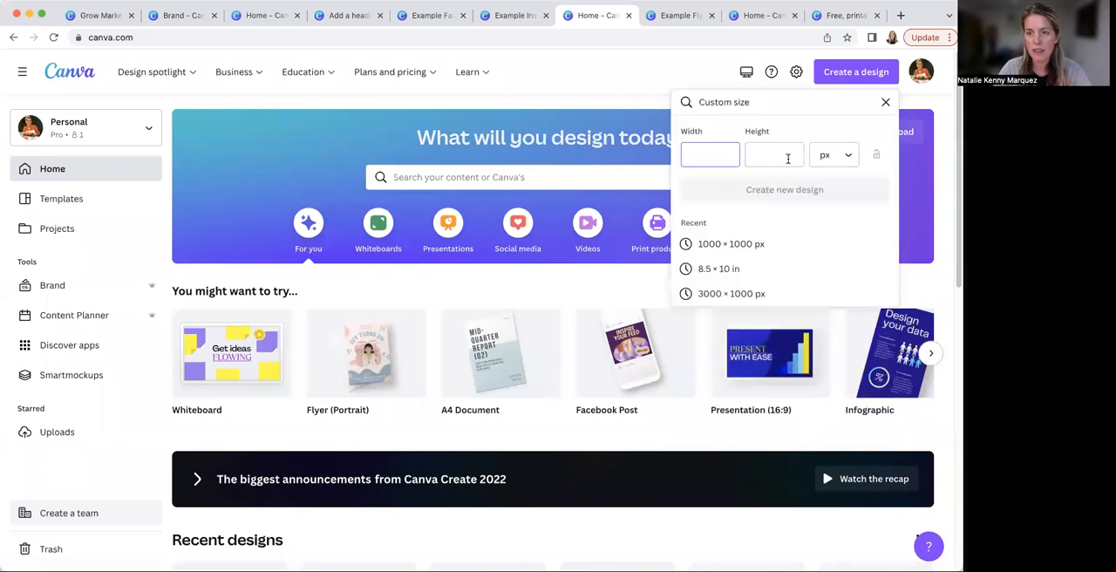
left_click(838, 155)
left_click(845, 220)
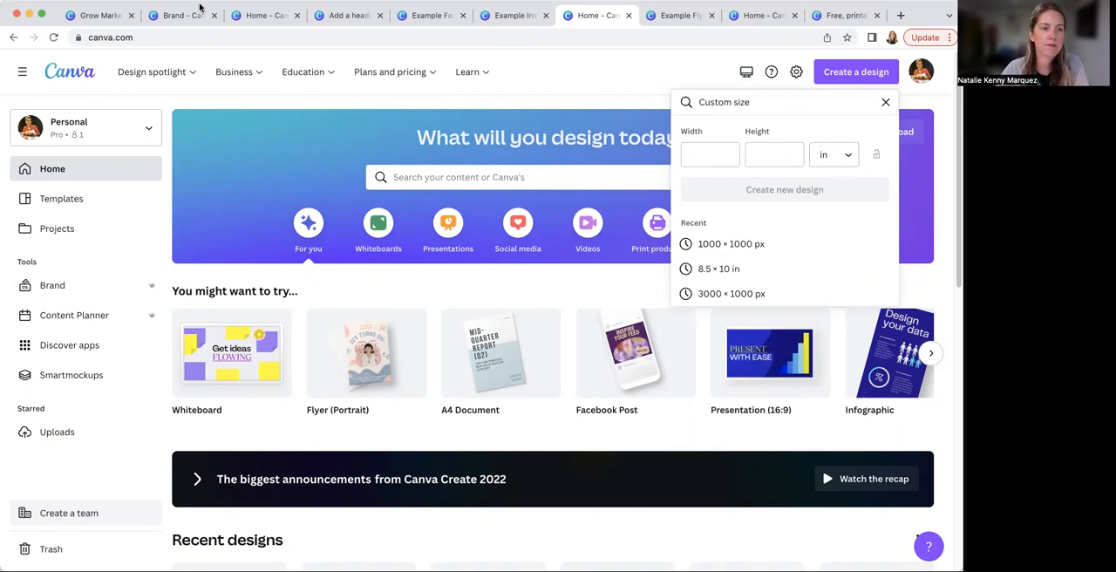
Check the Marketing Materials slide in the presentation, and view the sharing and link access options of the Example Flyer design
left_click(112, 15)
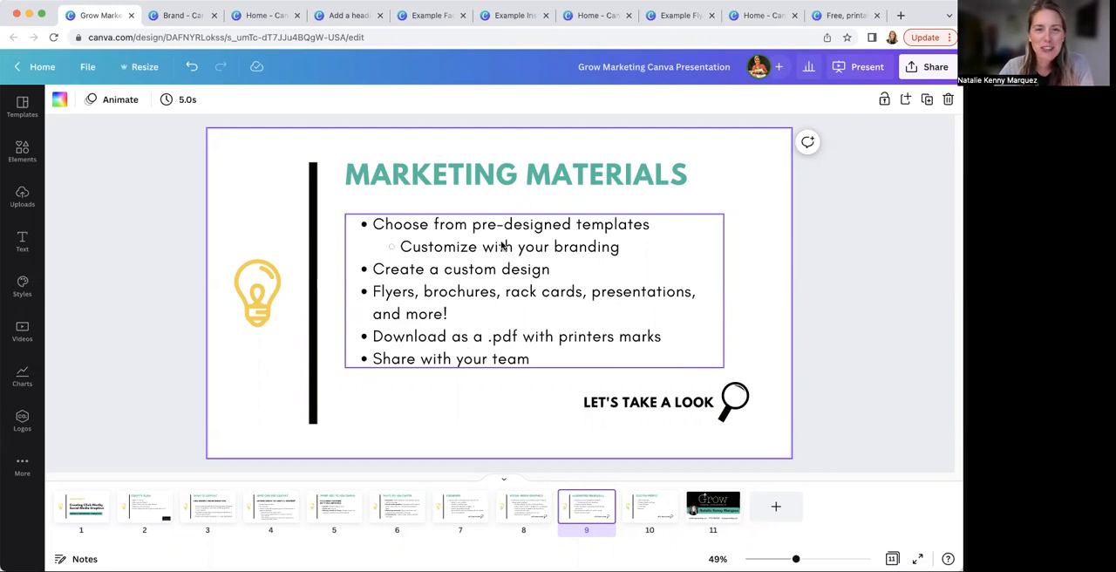
left_click(524, 18)
left_click(593, 18)
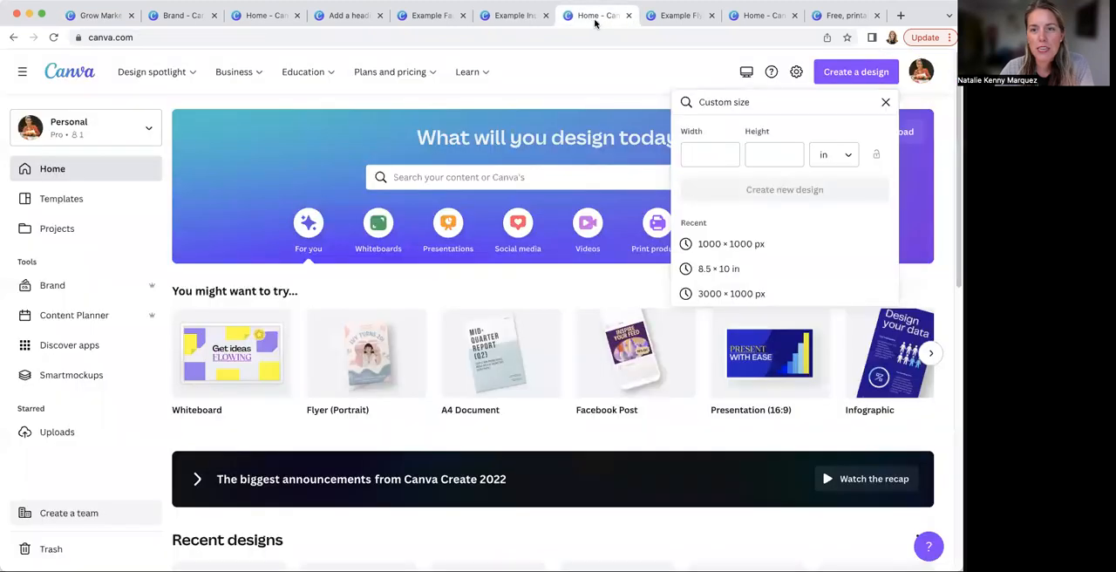
left_click(673, 18)
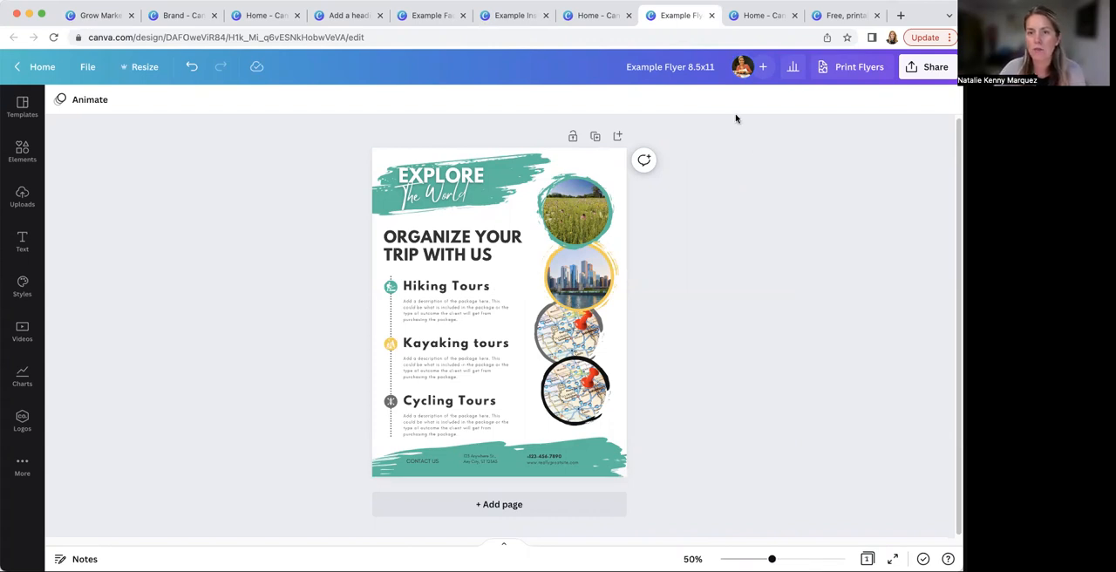
left_click(763, 67)
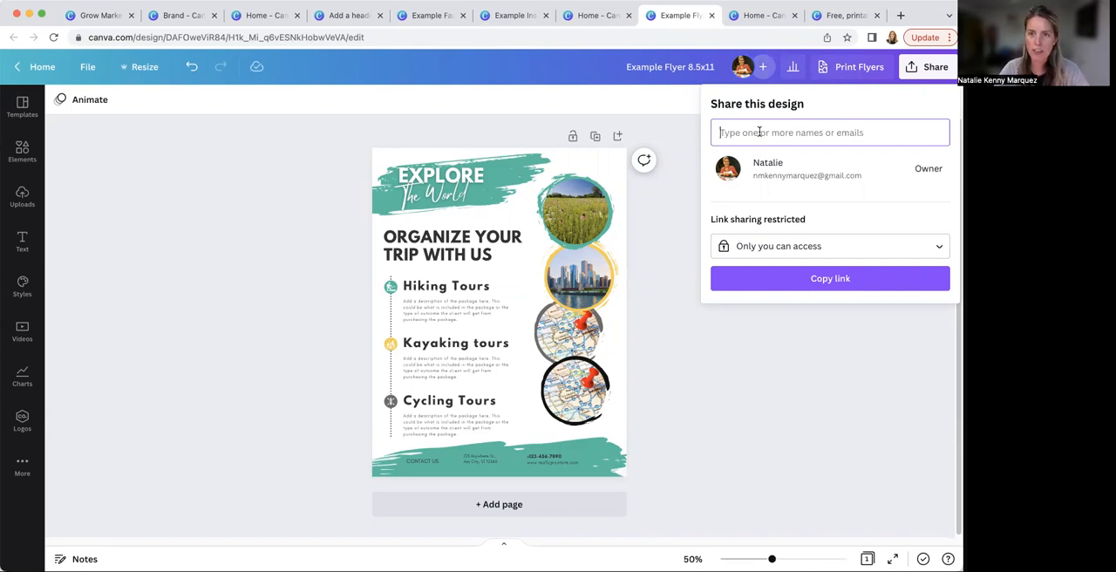
left_click(793, 381)
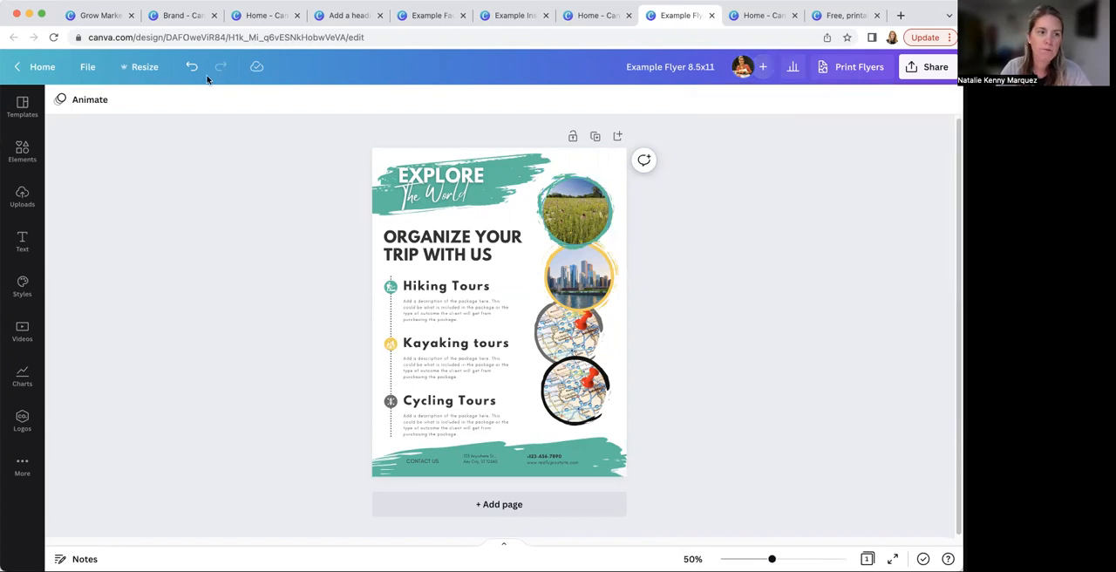
Review the Custom Prints slide in the Grow Marketing Canva Presentation and switch to the custom print templates page
left_click(100, 15)
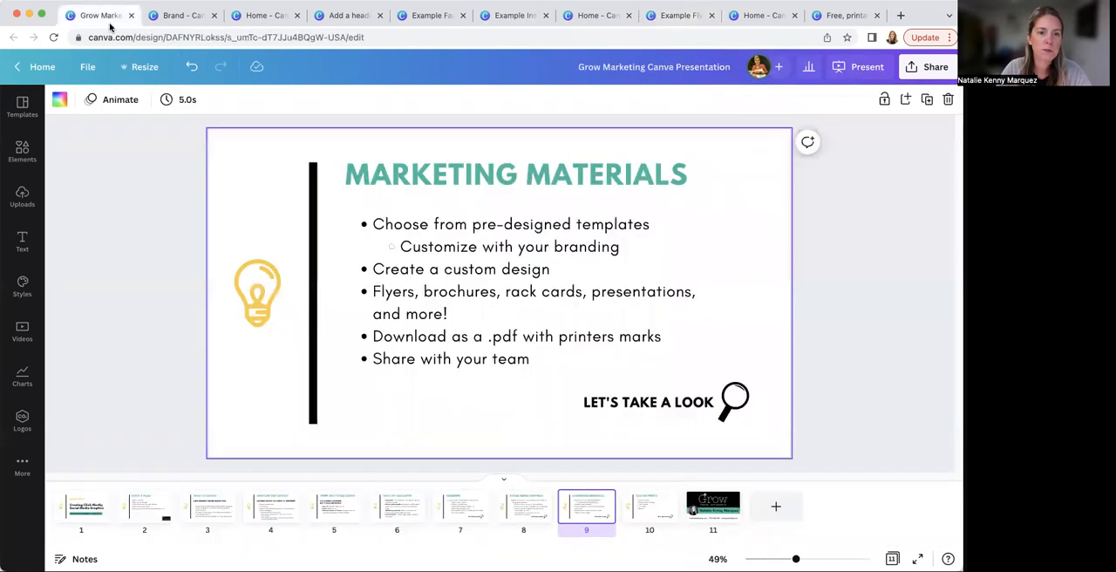
left_click(661, 512)
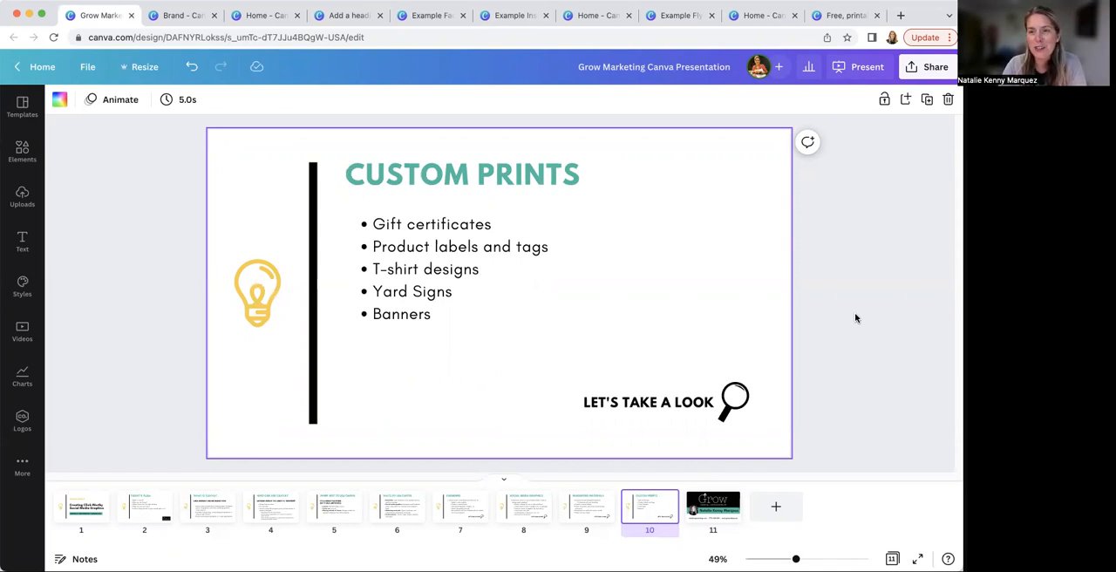
left_click(847, 16)
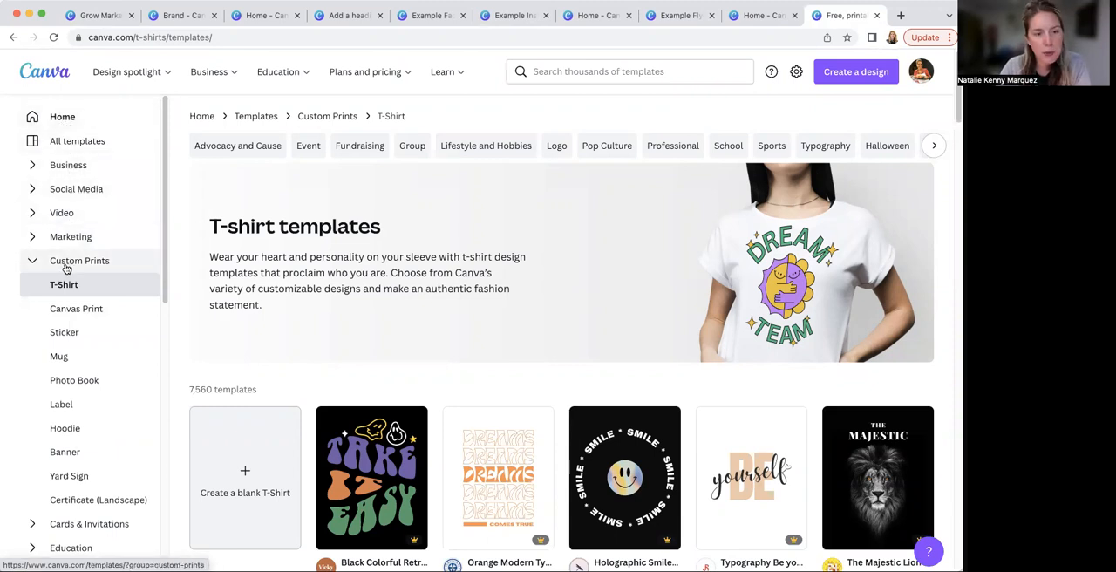
Browse the sticker, mug and photo book templates among the custom prints
left_click(83, 334)
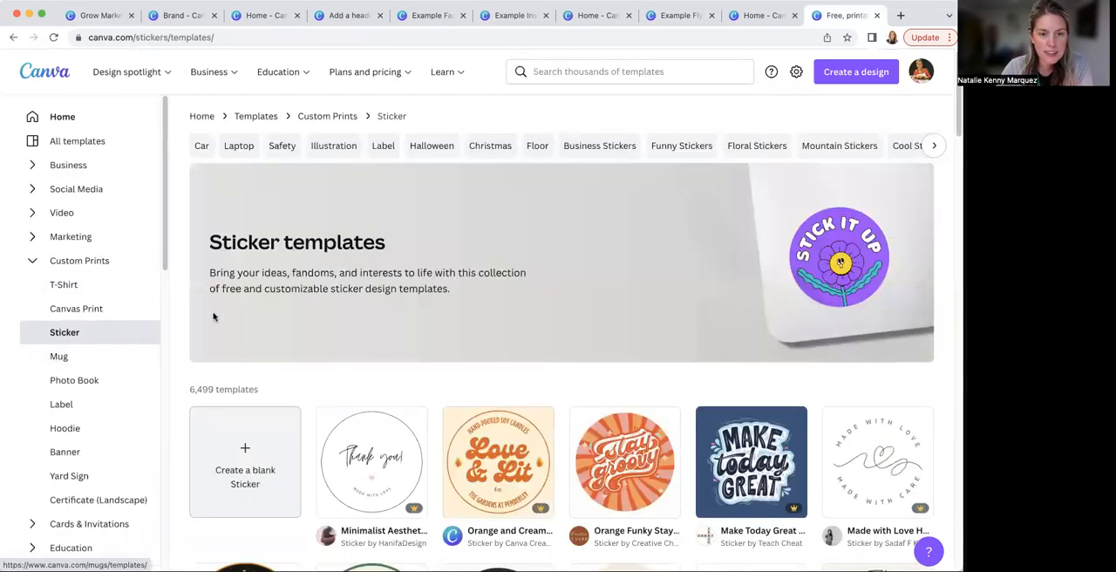
scroll(344, 366, "down", 4)
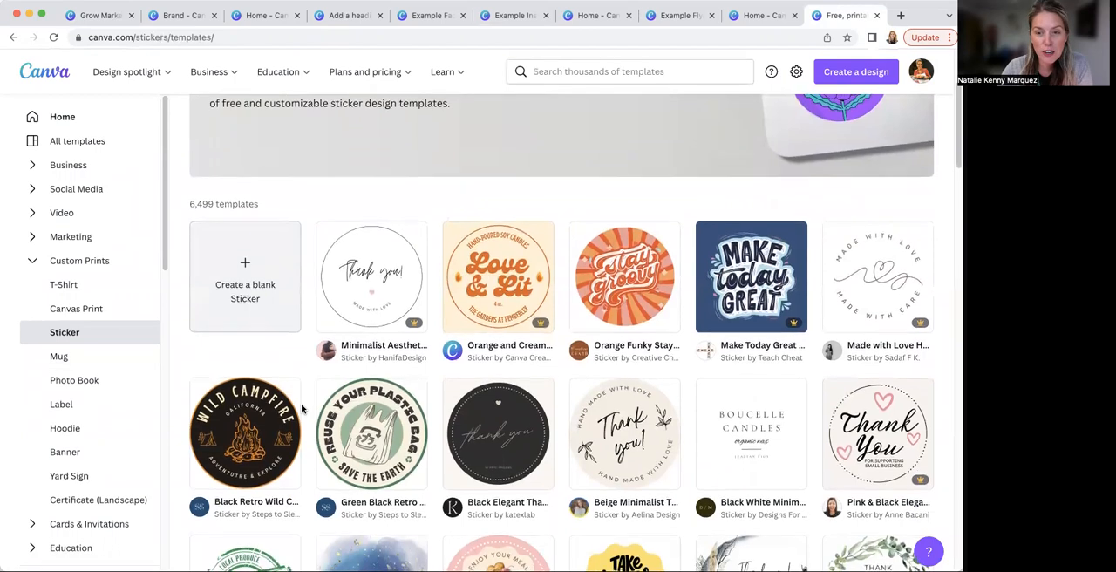
scroll(301, 408, "down", 2)
left_click(99, 360)
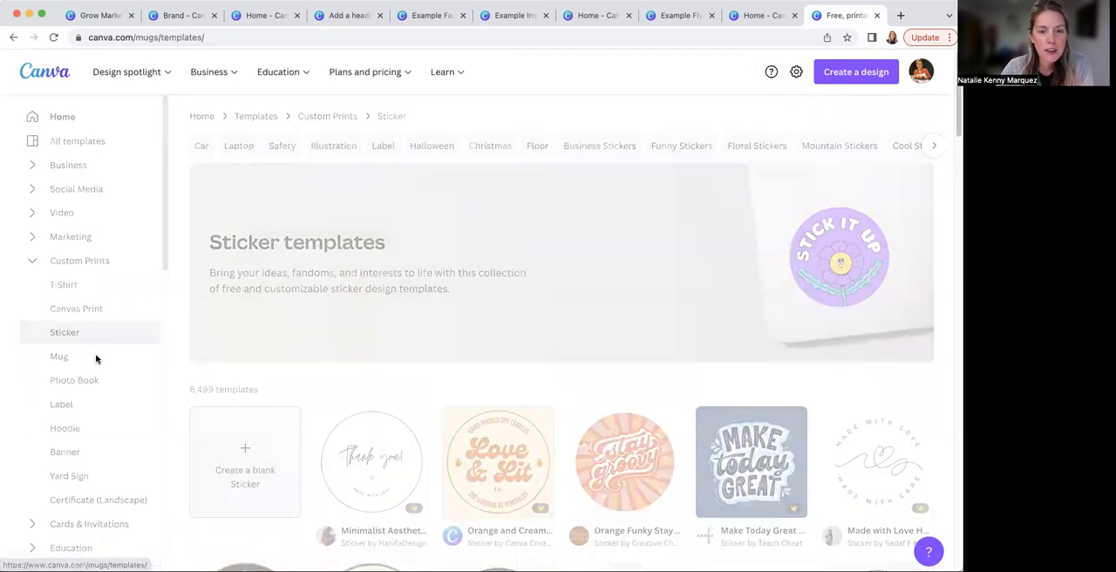
scroll(327, 428, "down", 3)
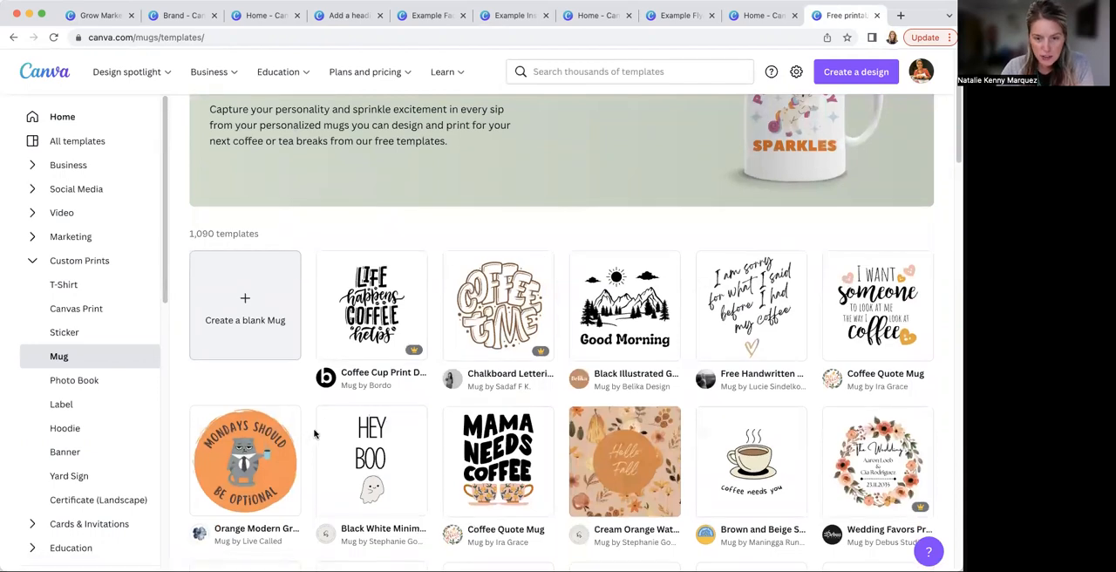
left_click(89, 384)
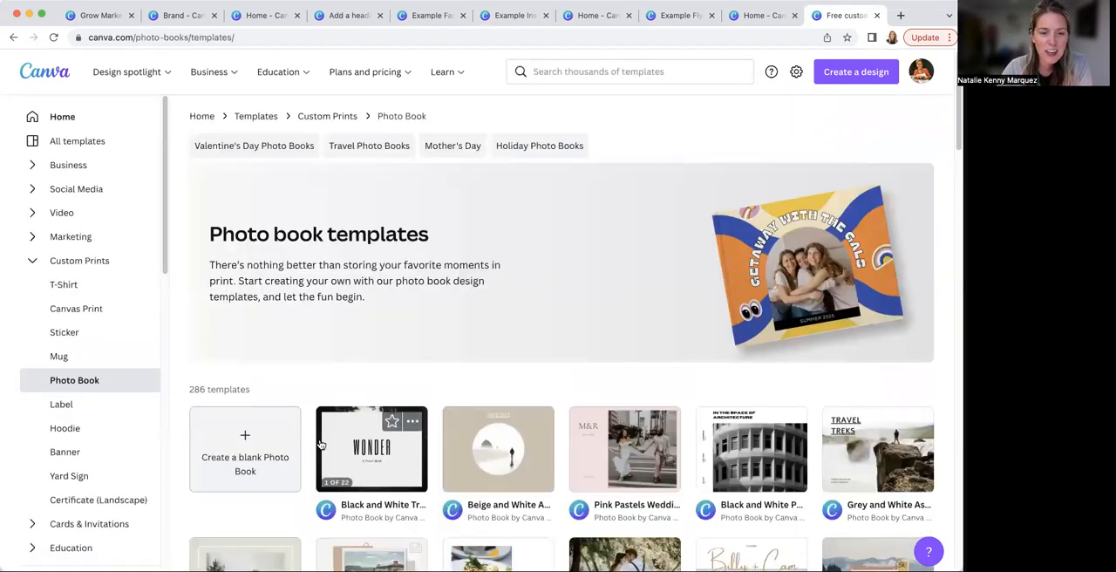
scroll(316, 468, "down", 2)
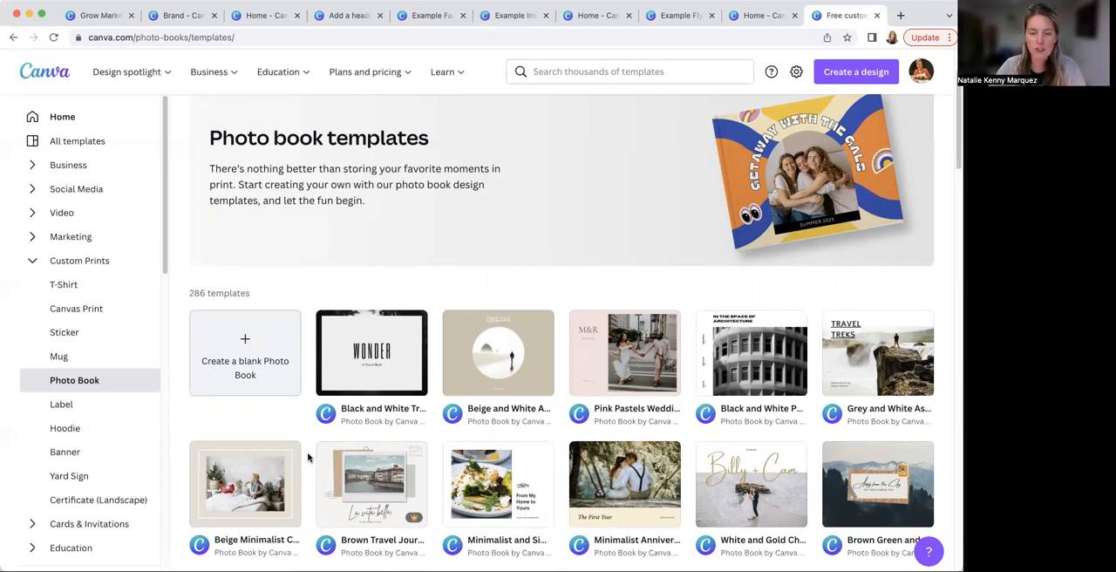
Browse the label and hoodie templates among the custom prints
left_click(68, 406)
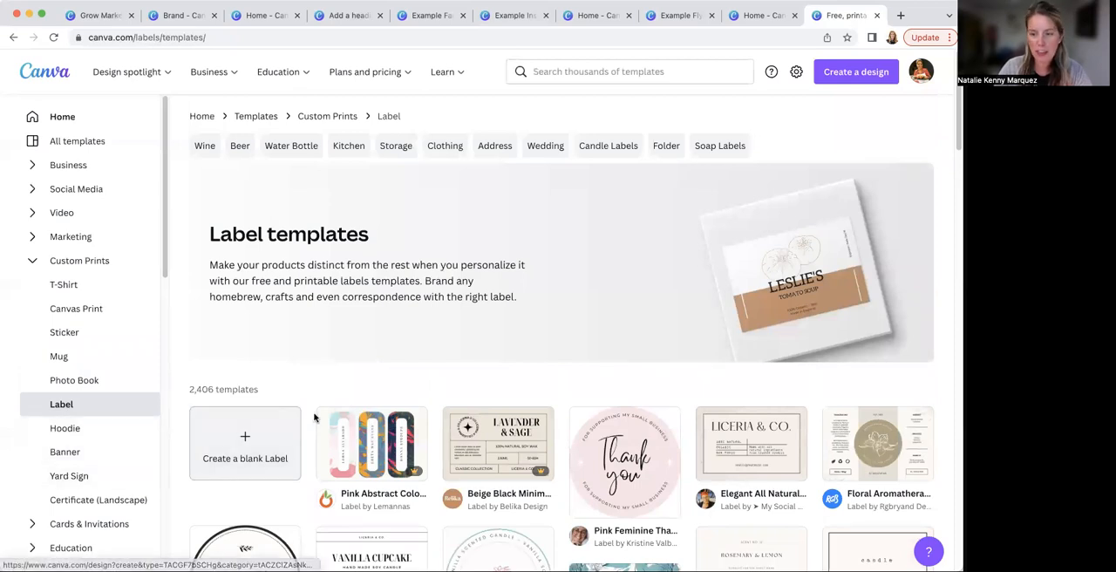
scroll(314, 417, "down", 1)
scroll(314, 418, "down", 3)
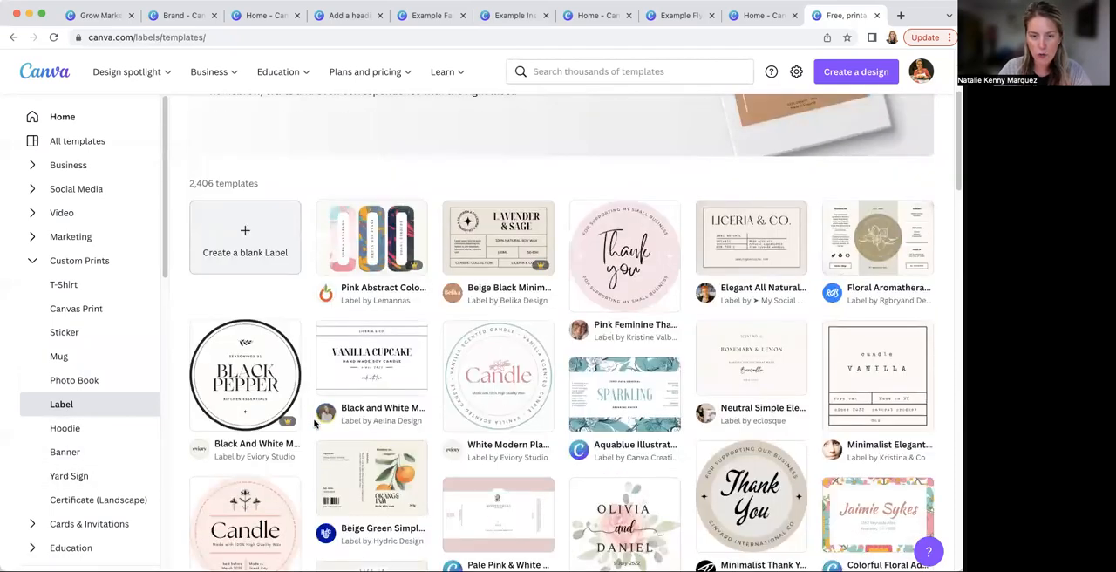
left_click(89, 436)
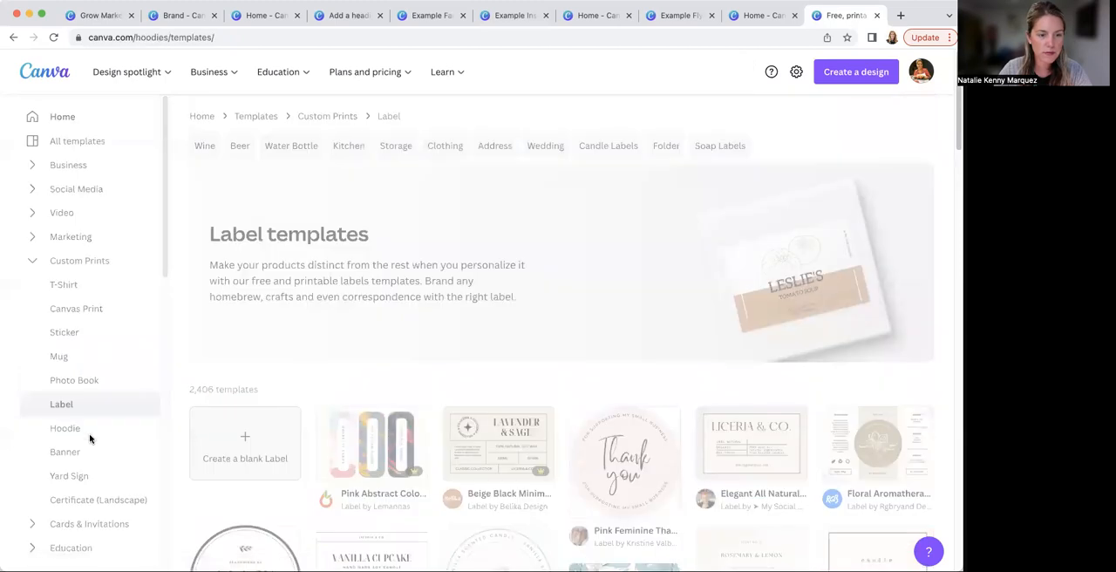
scroll(305, 388, "down", 5)
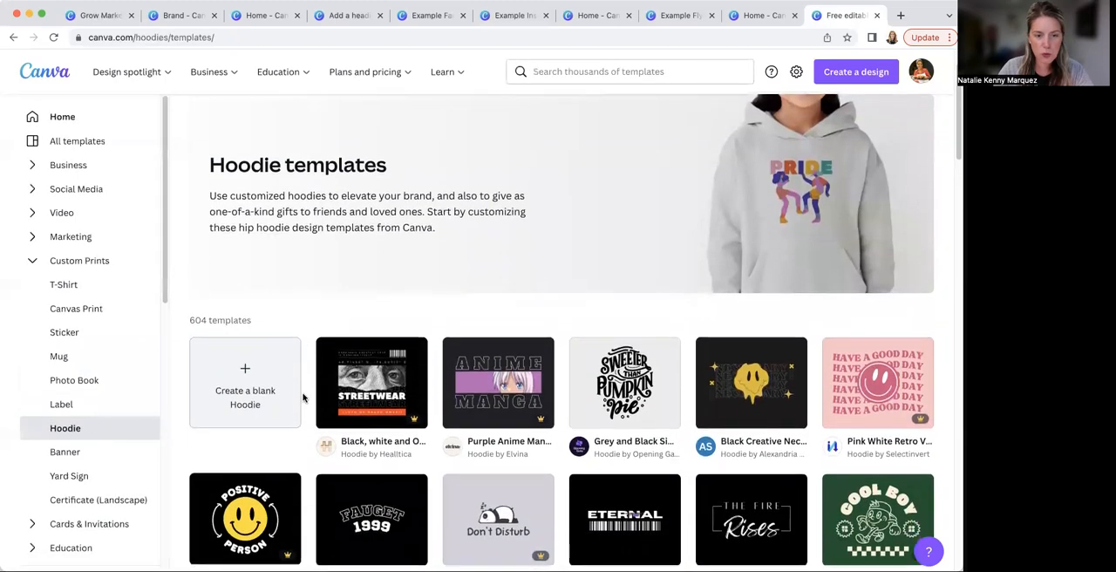
scroll(308, 397, "up", 2)
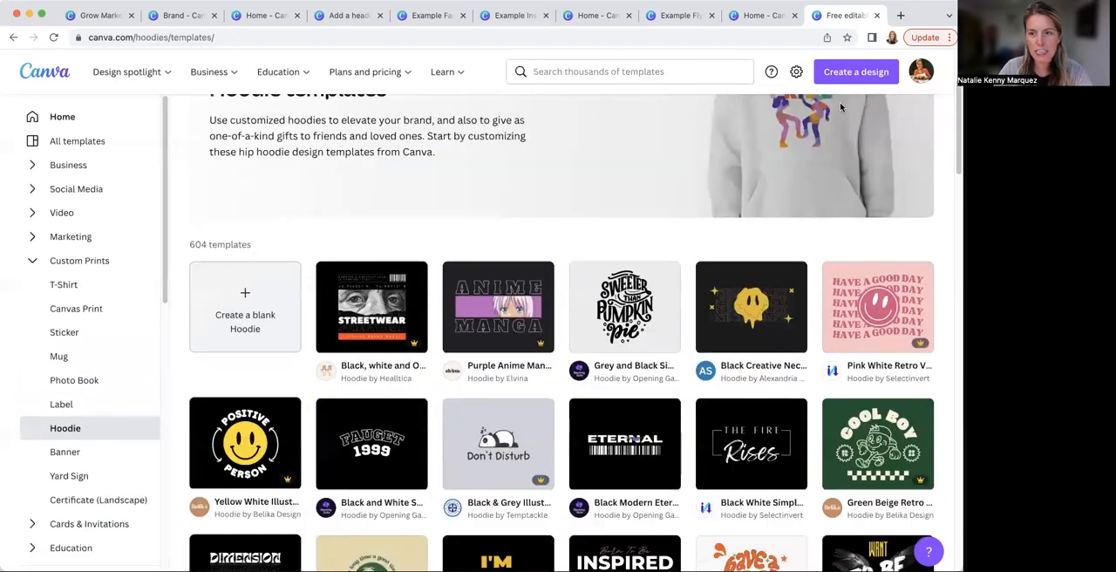
Browse the banner, yard sign and landscape certificate templates among the custom prints
left_click(71, 463)
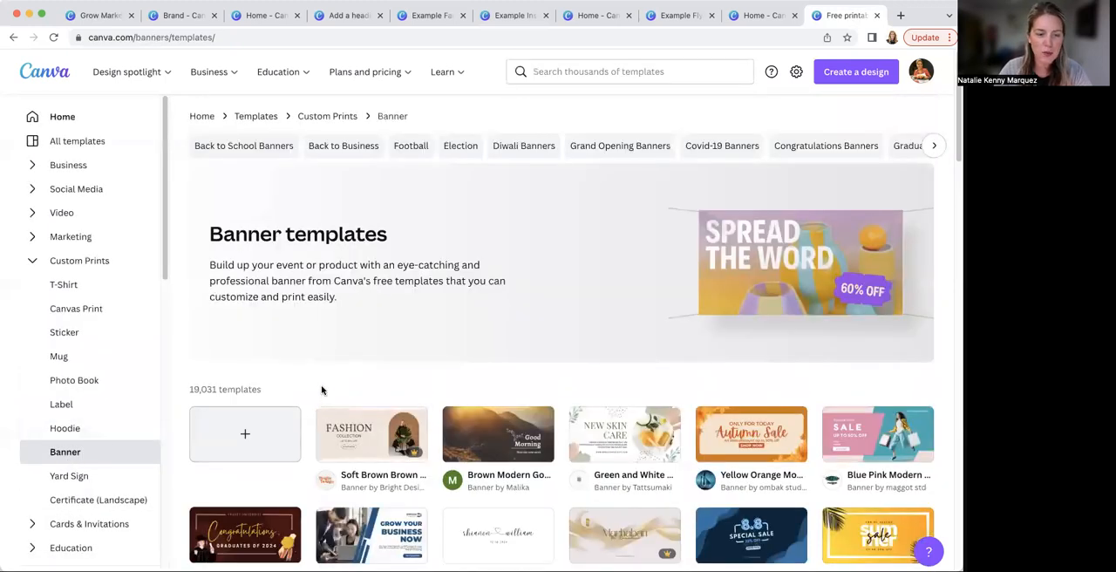
scroll(301, 401, "down", 3)
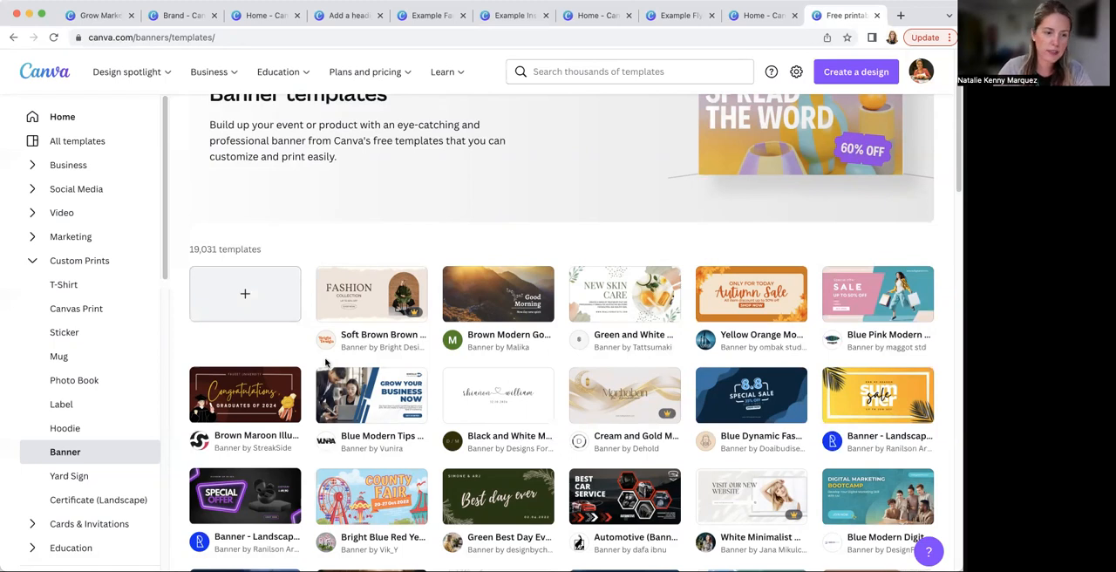
left_click(92, 480)
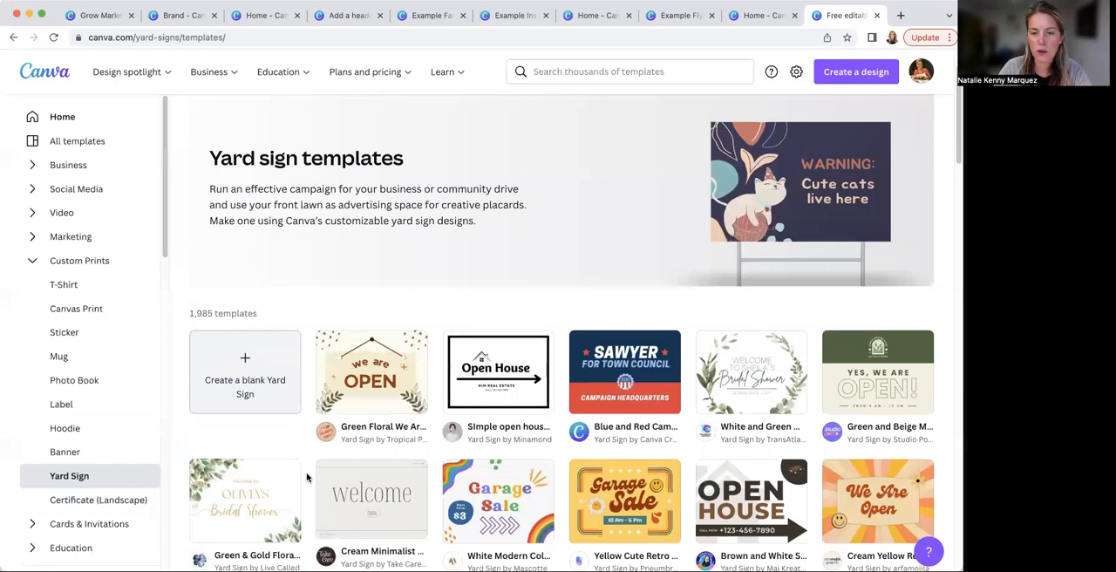
scroll(305, 479, "down", 3)
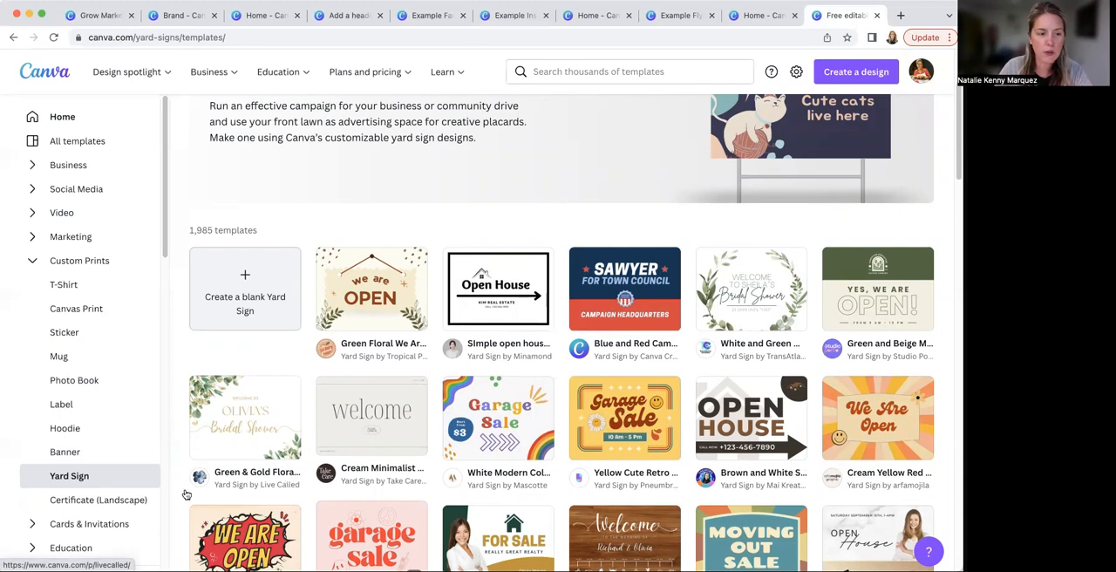
left_click(112, 500)
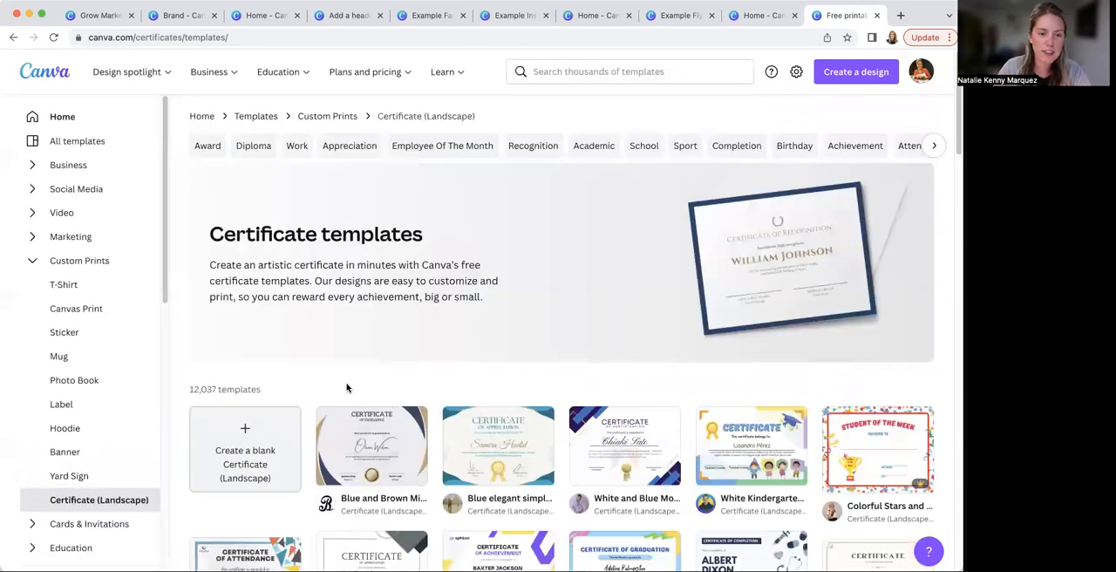
scroll(322, 428, "down", 3)
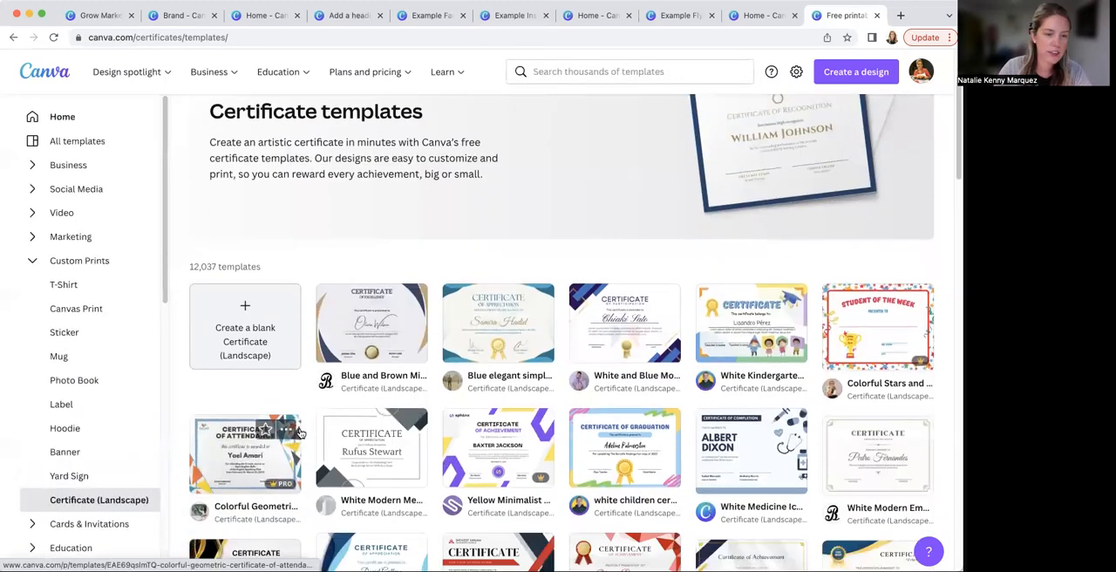